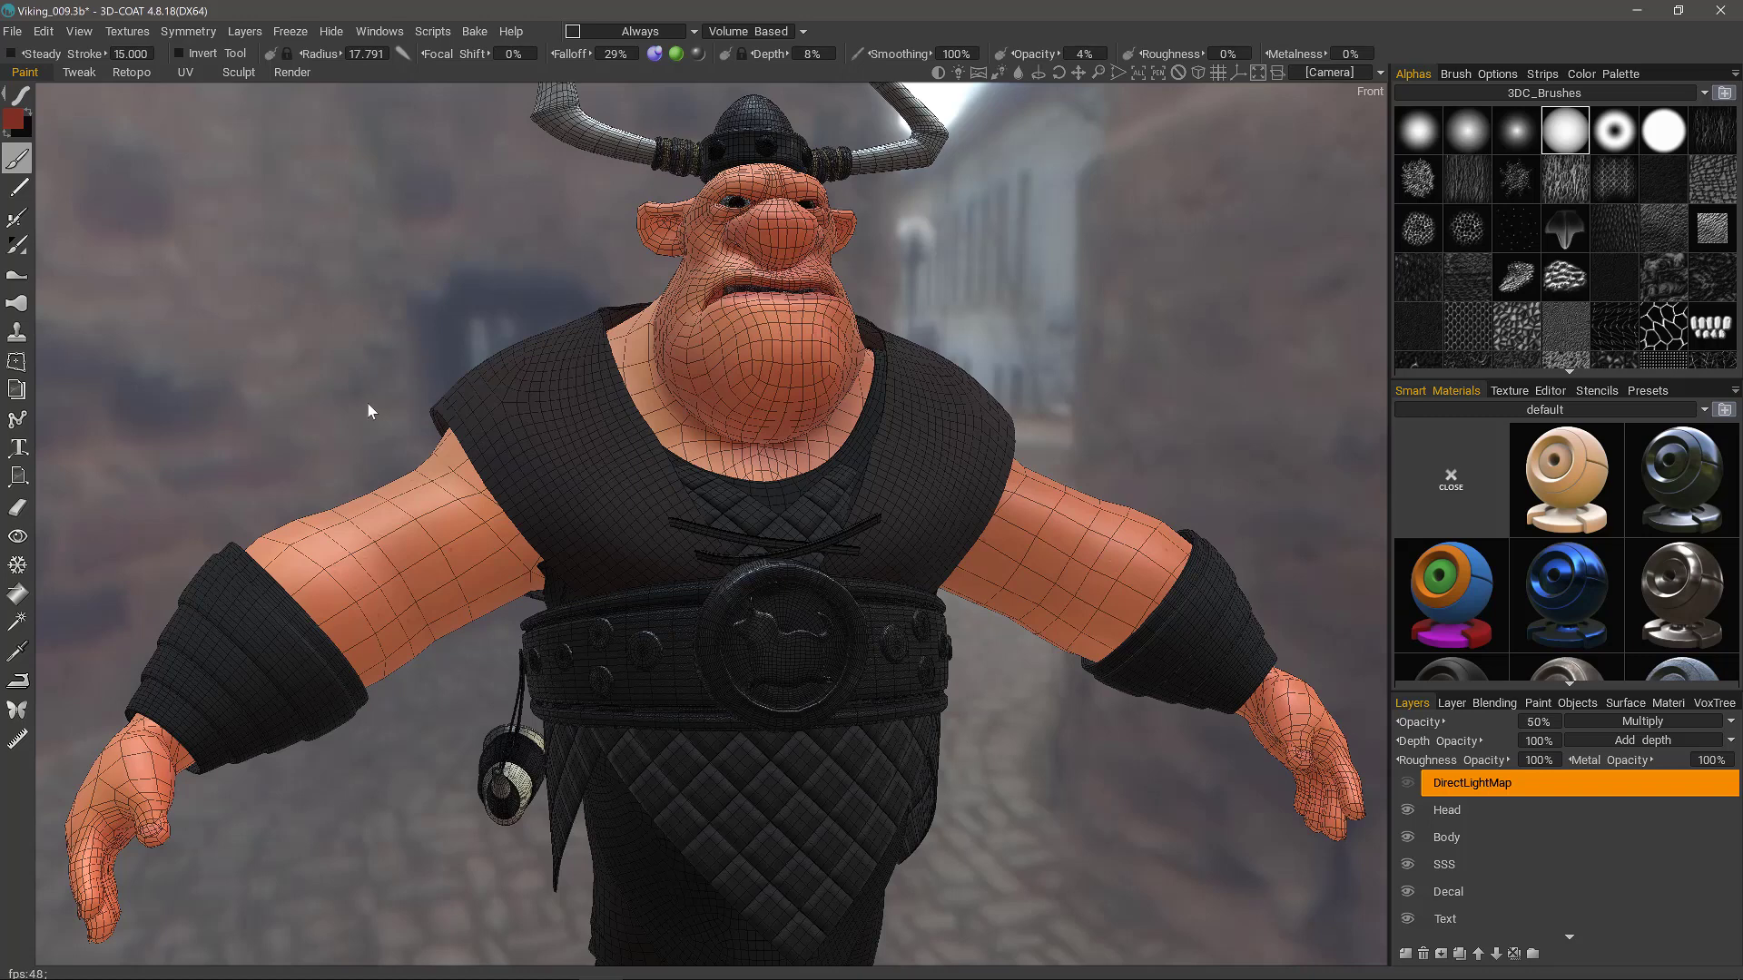
# Open the Light Baking Tool from Textures and move its dialog to the top-left.
pyautogui.click(130, 29)
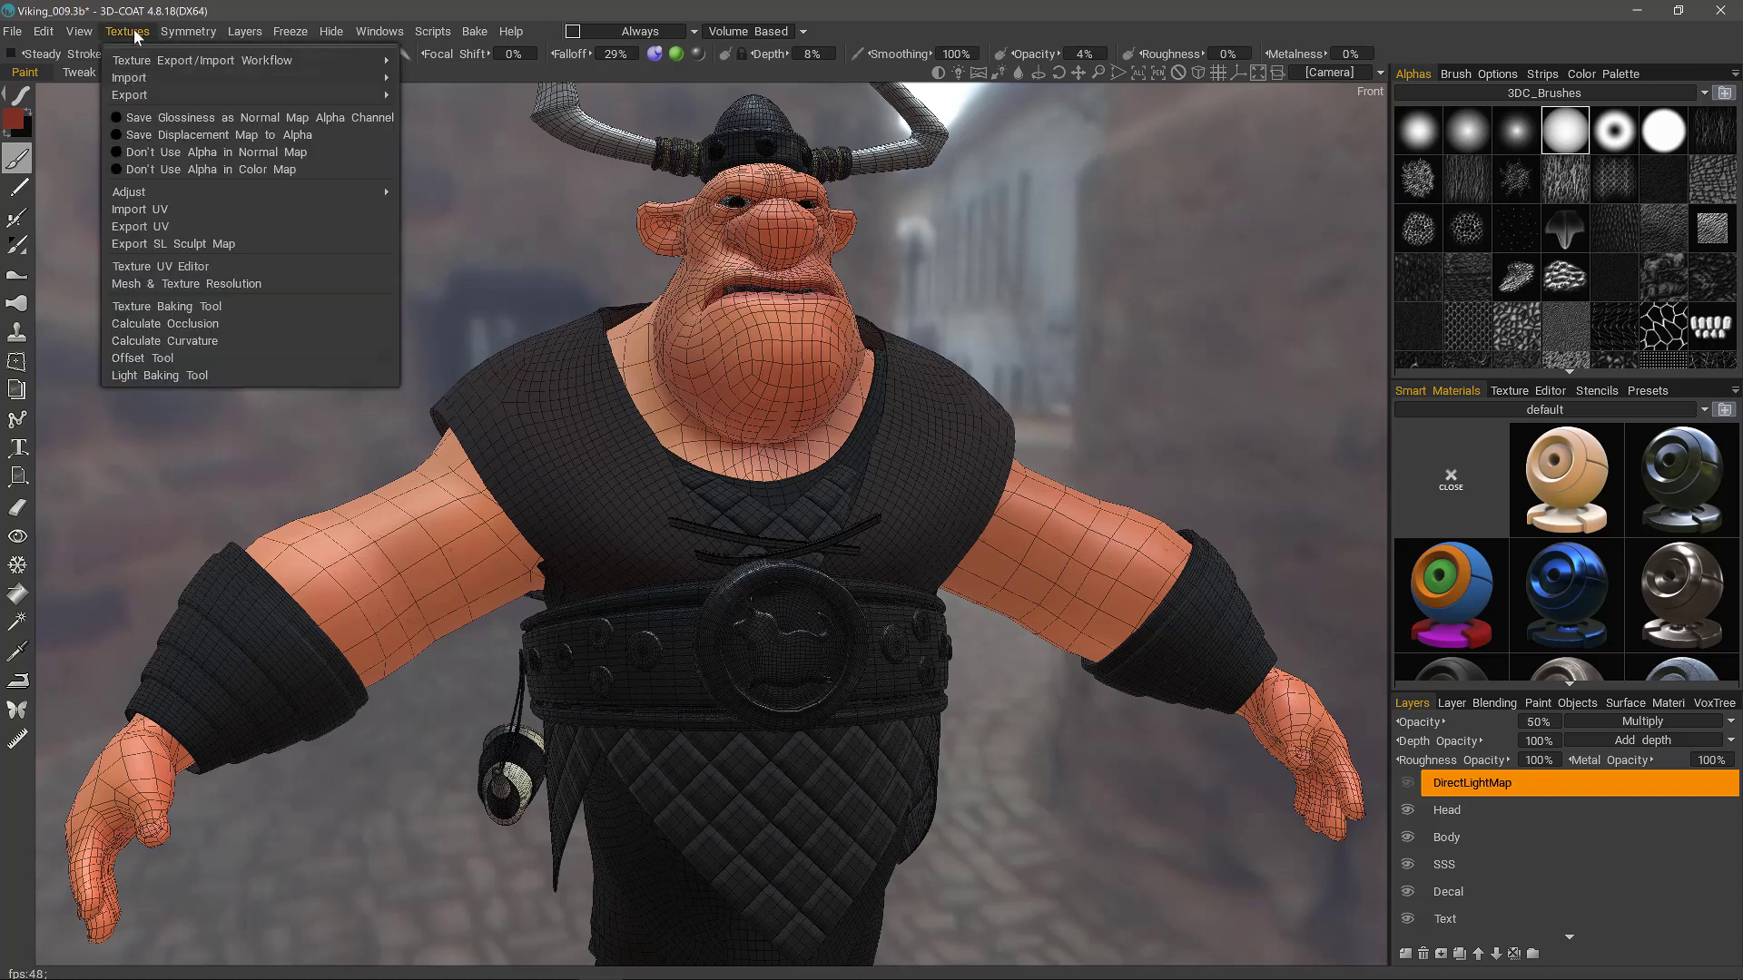
pyautogui.click(165, 376)
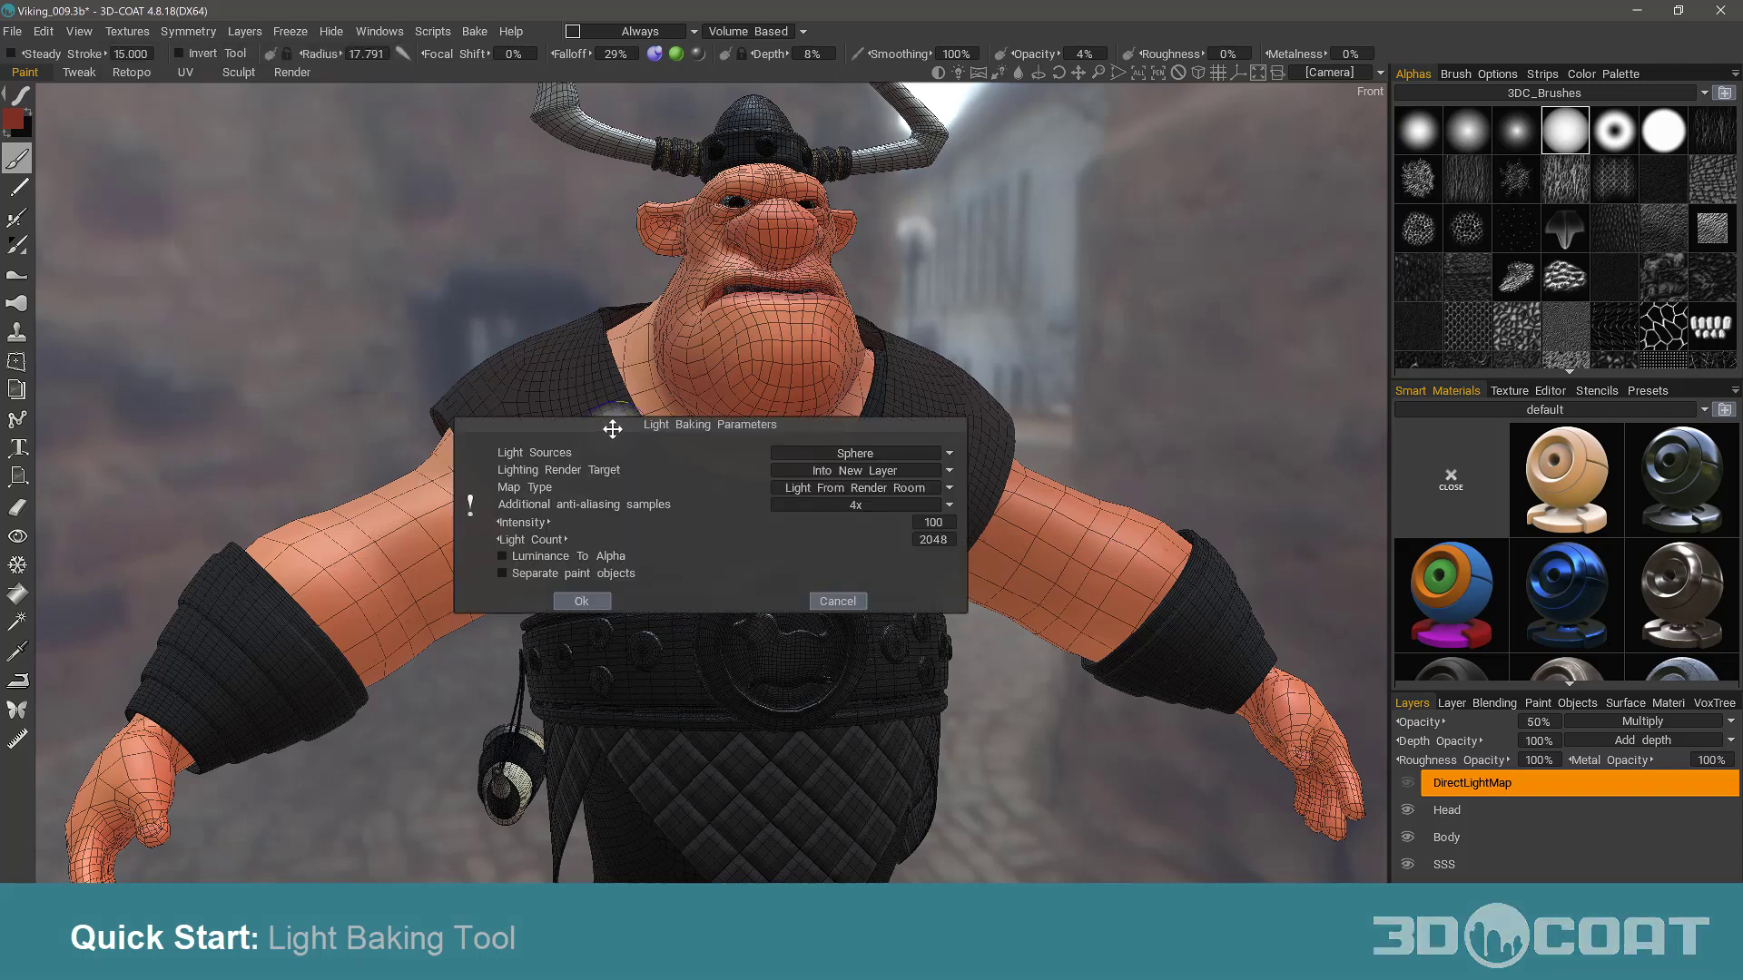
pyautogui.moveTo(611, 429); pyautogui.dragTo(245, 156)
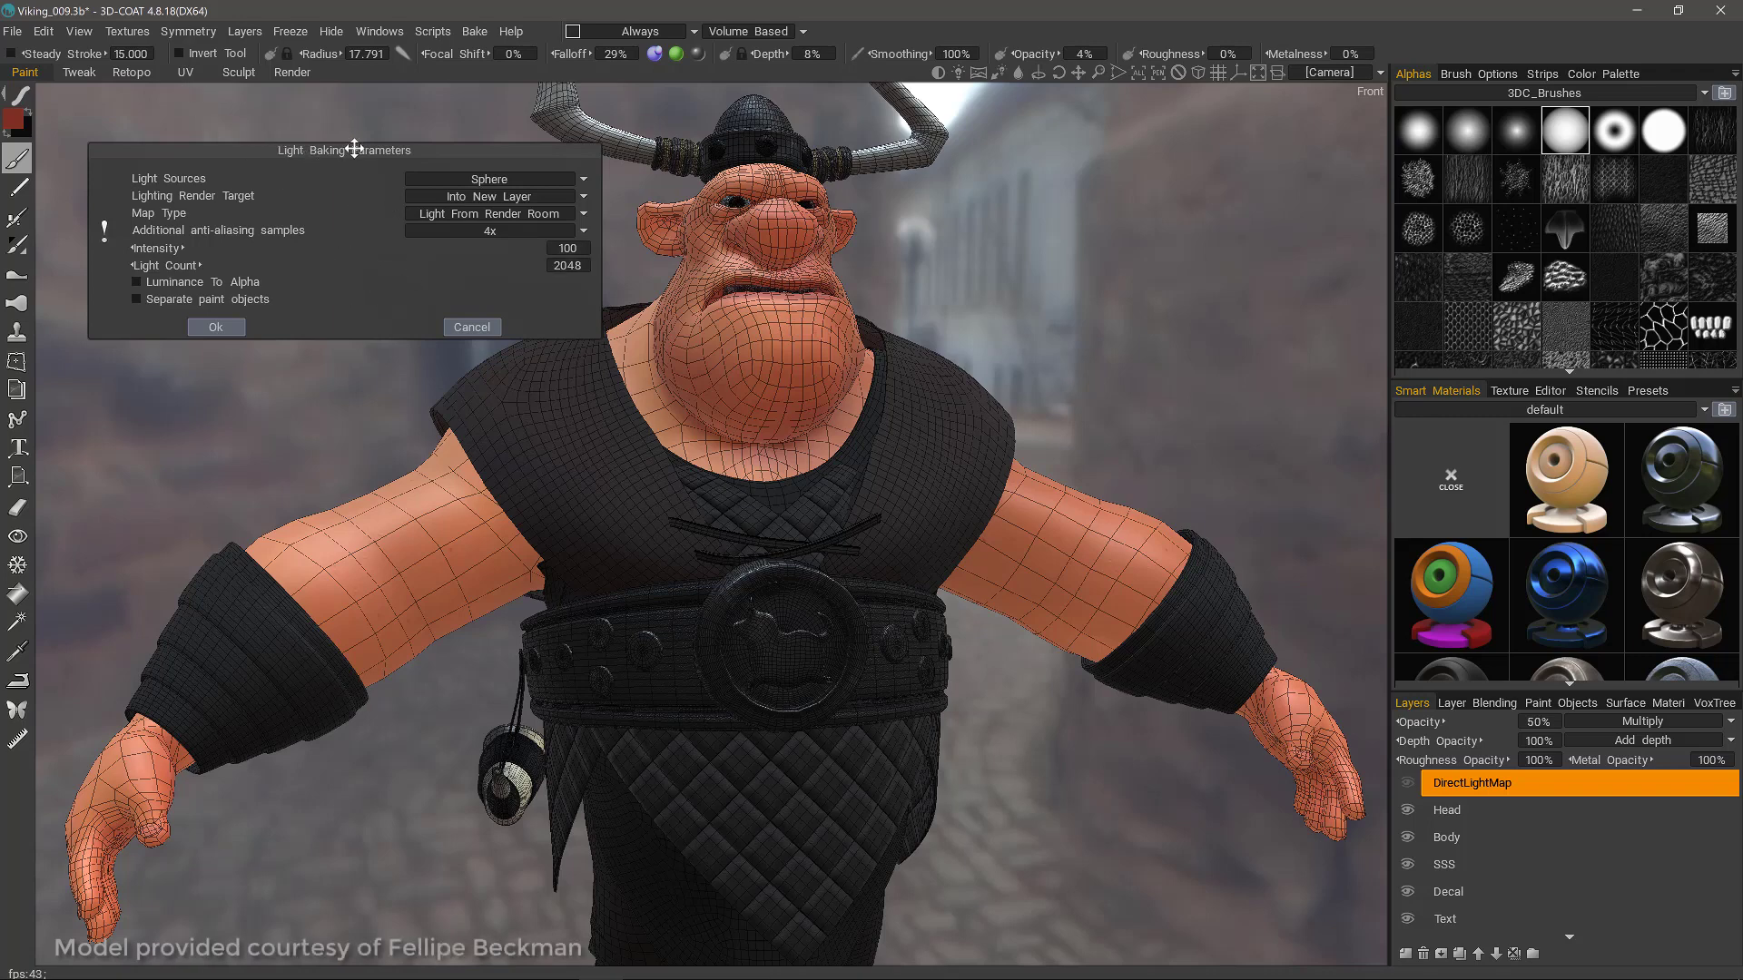
# Review the light source, target and map type options, keeping the new-layer target.
pyautogui.click(489, 180)
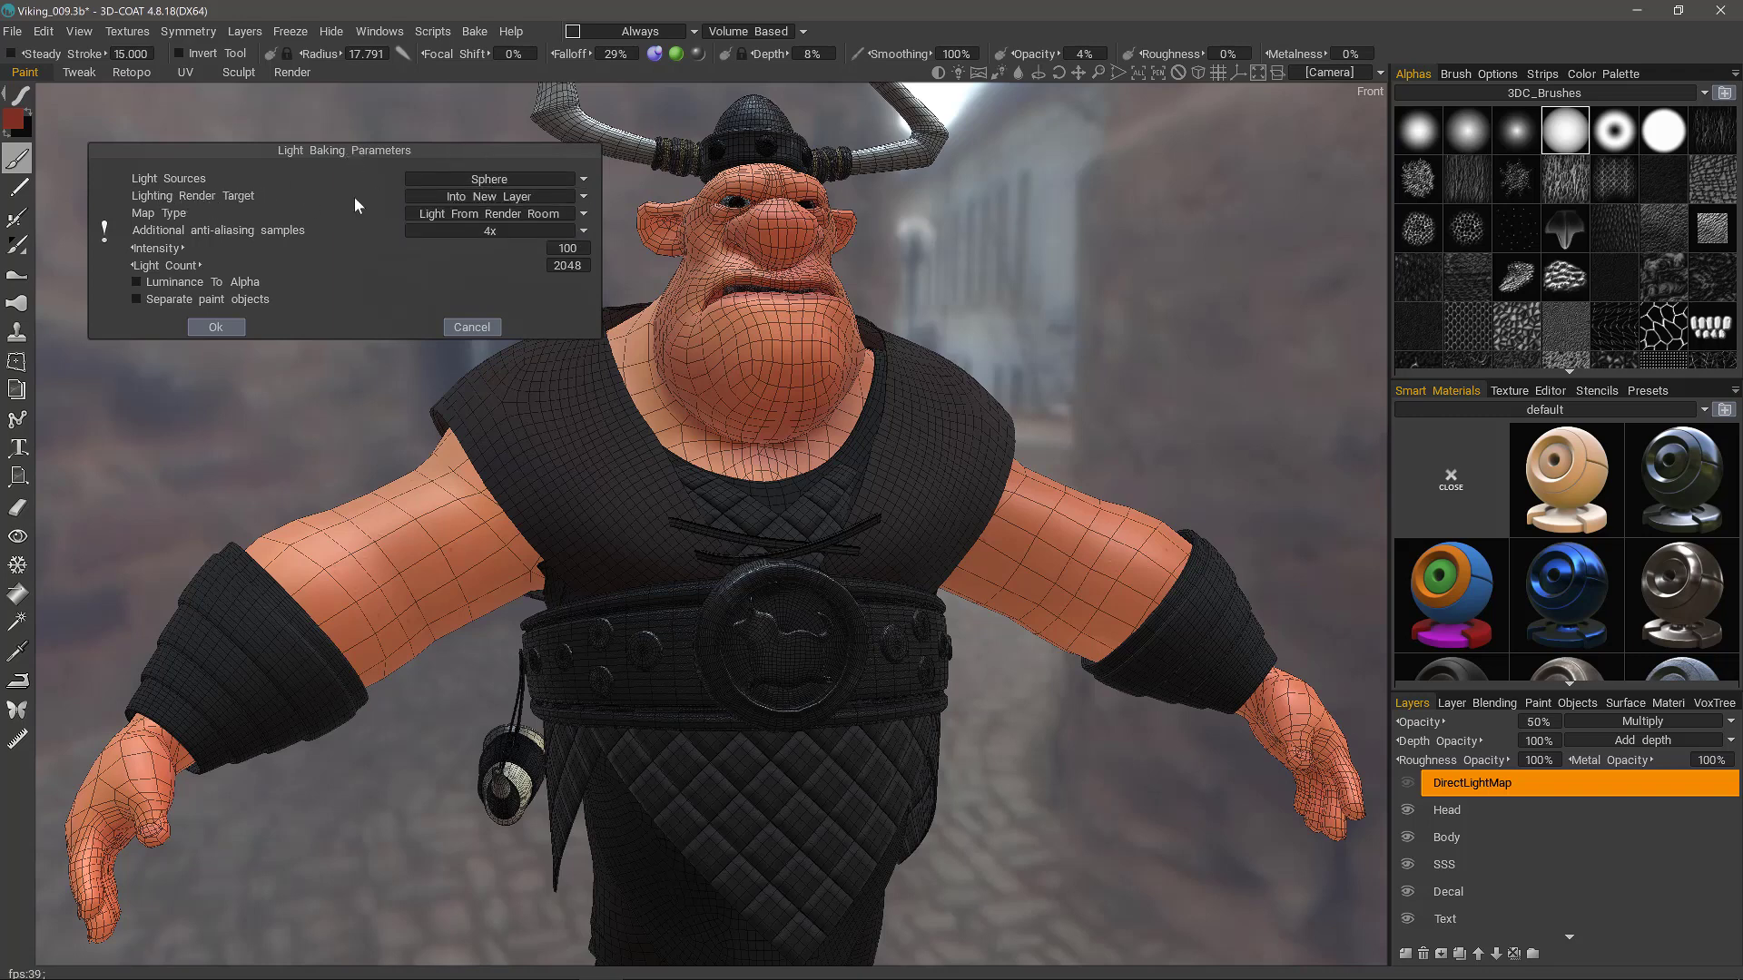
pyautogui.click(487, 205)
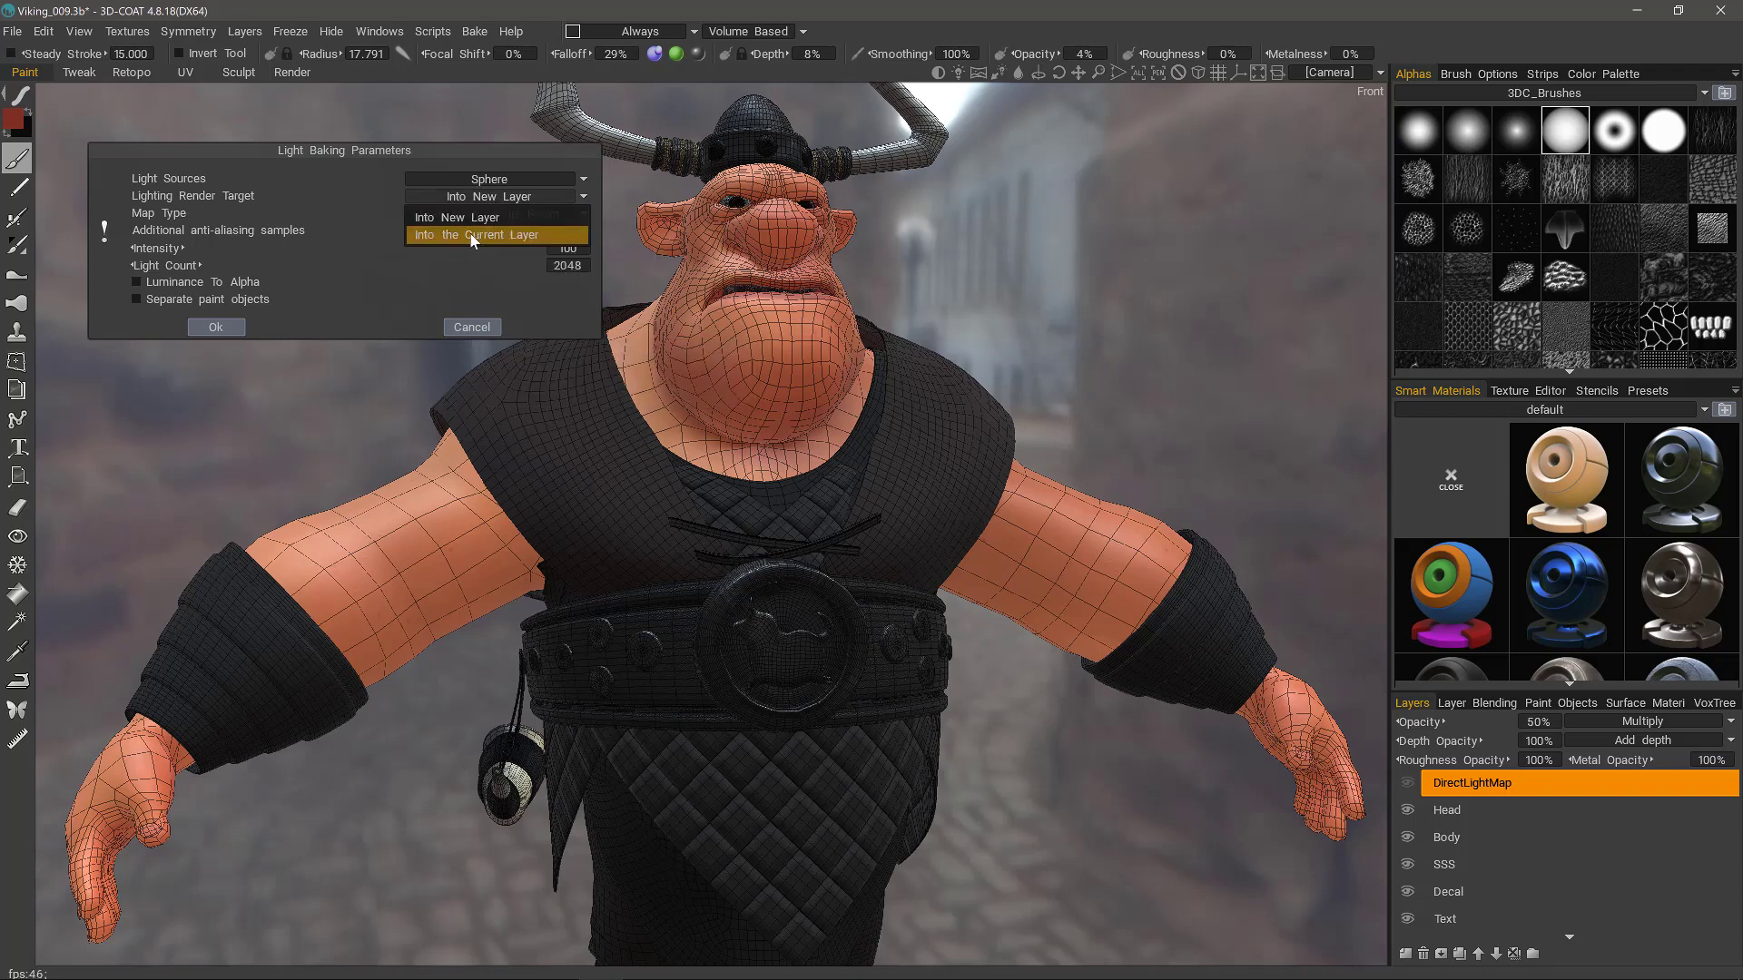
pyautogui.click(462, 218)
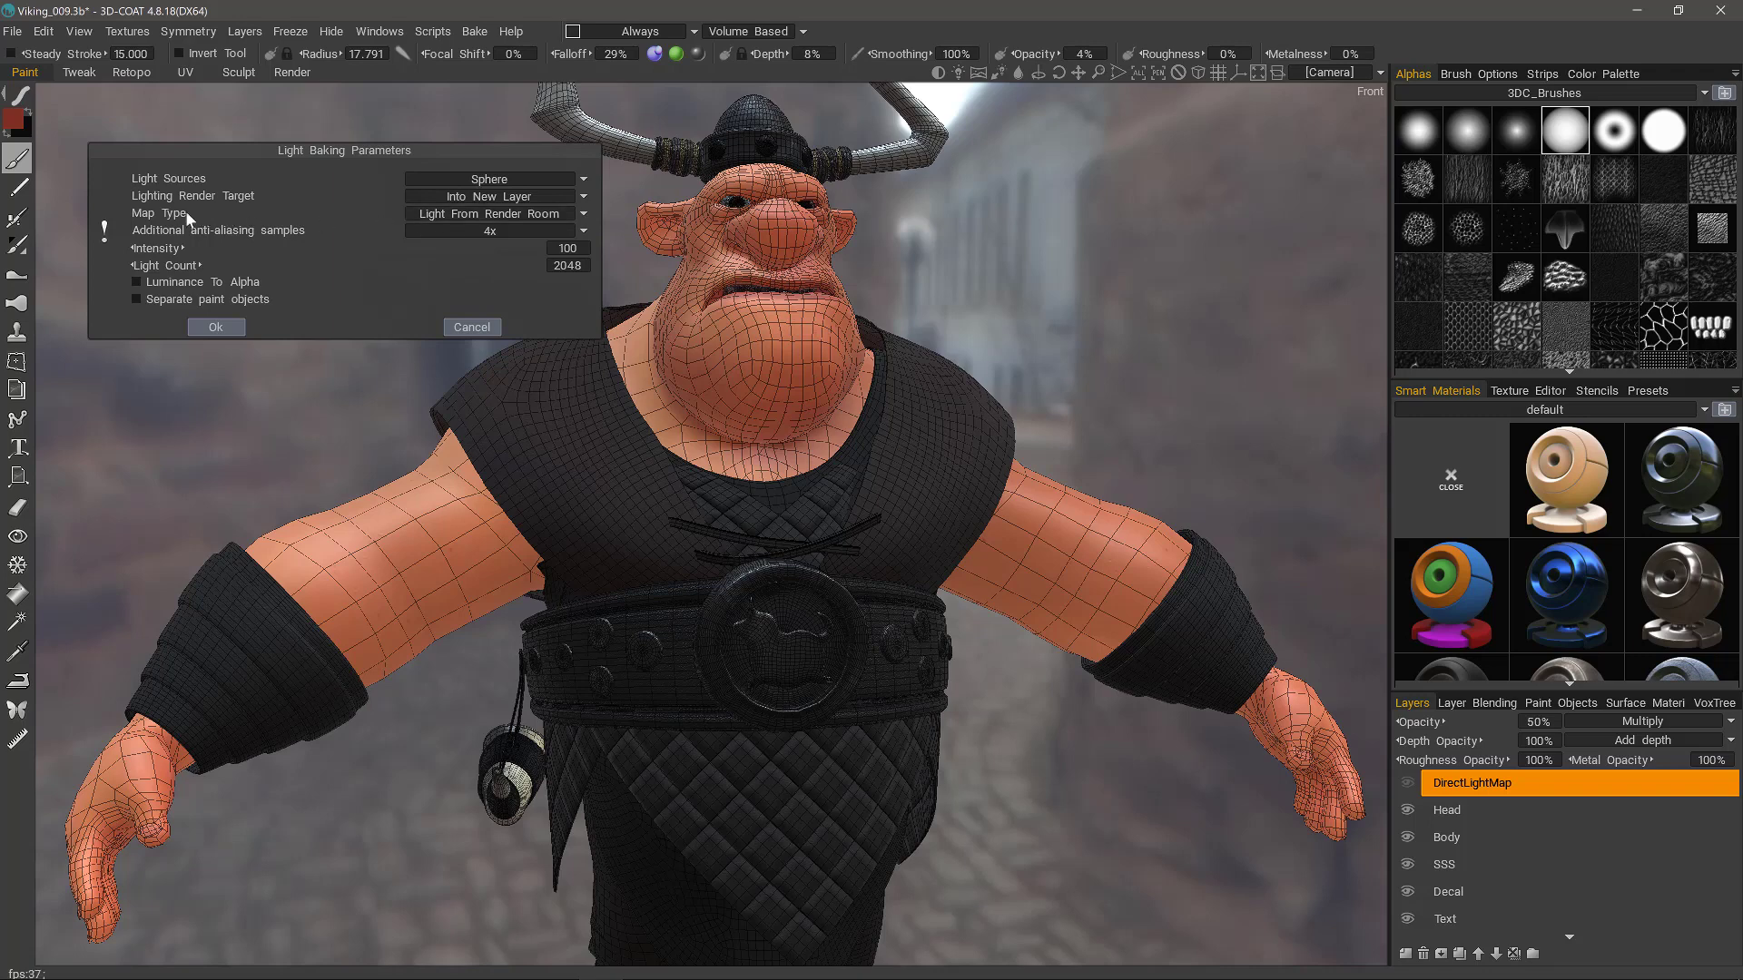
pyautogui.click(453, 215)
pyautogui.click(462, 220)
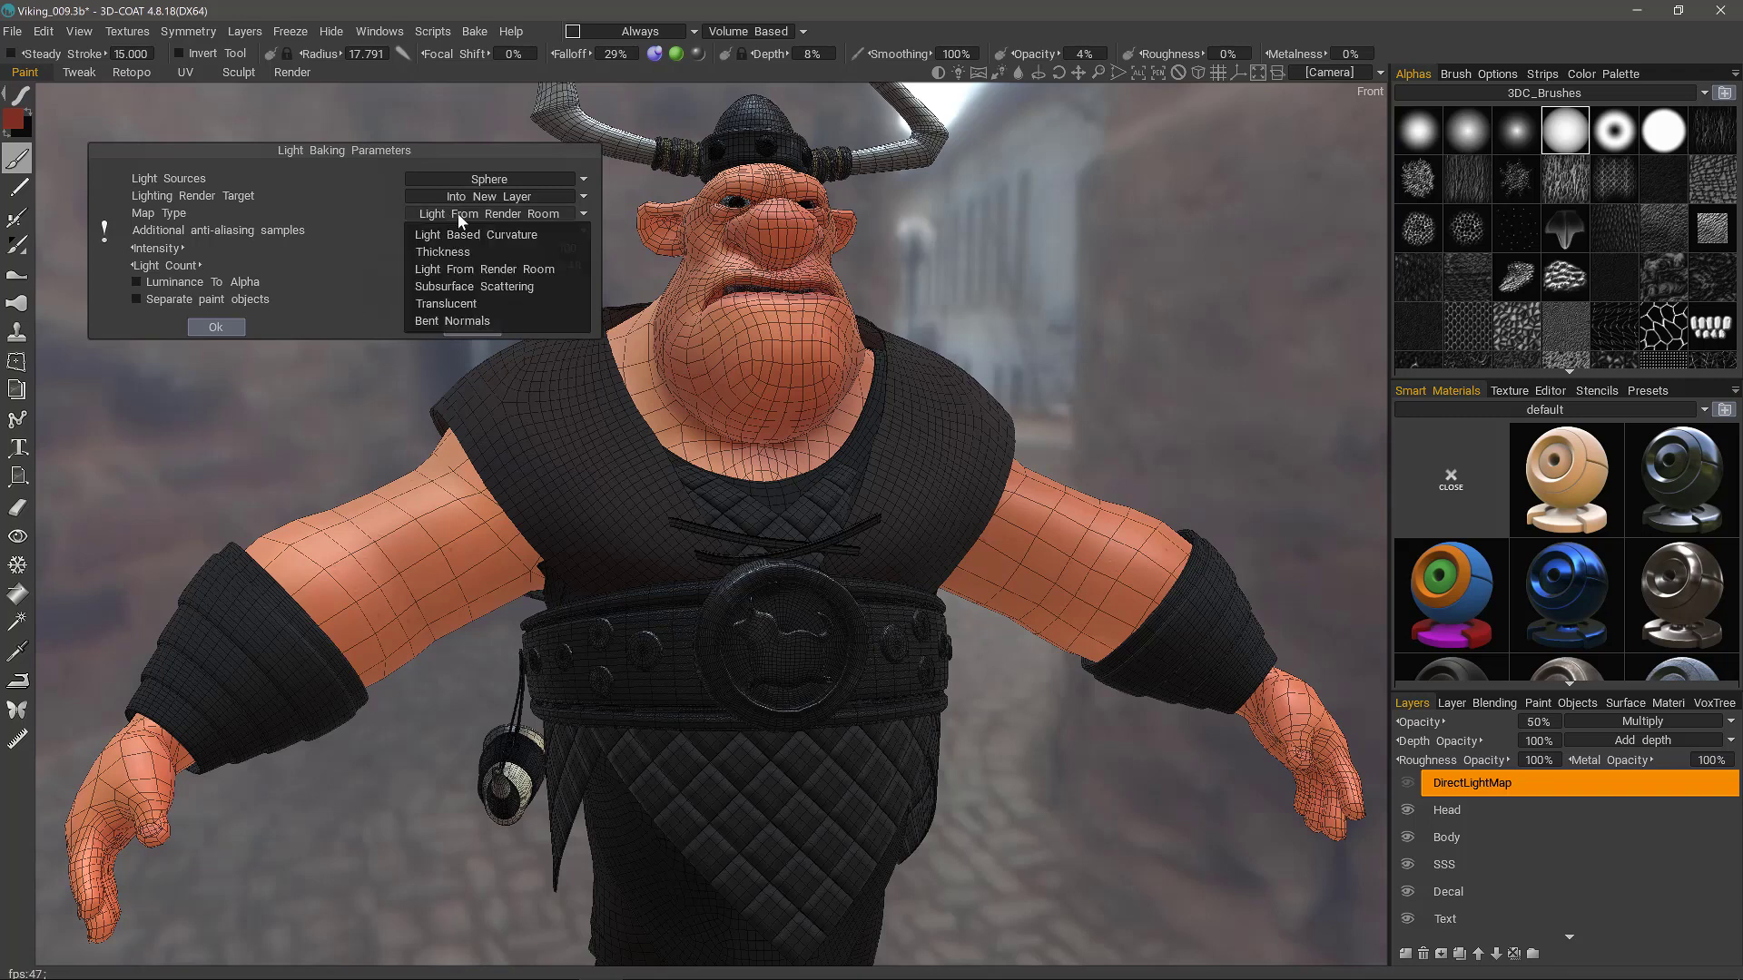
pyautogui.click(453, 286)
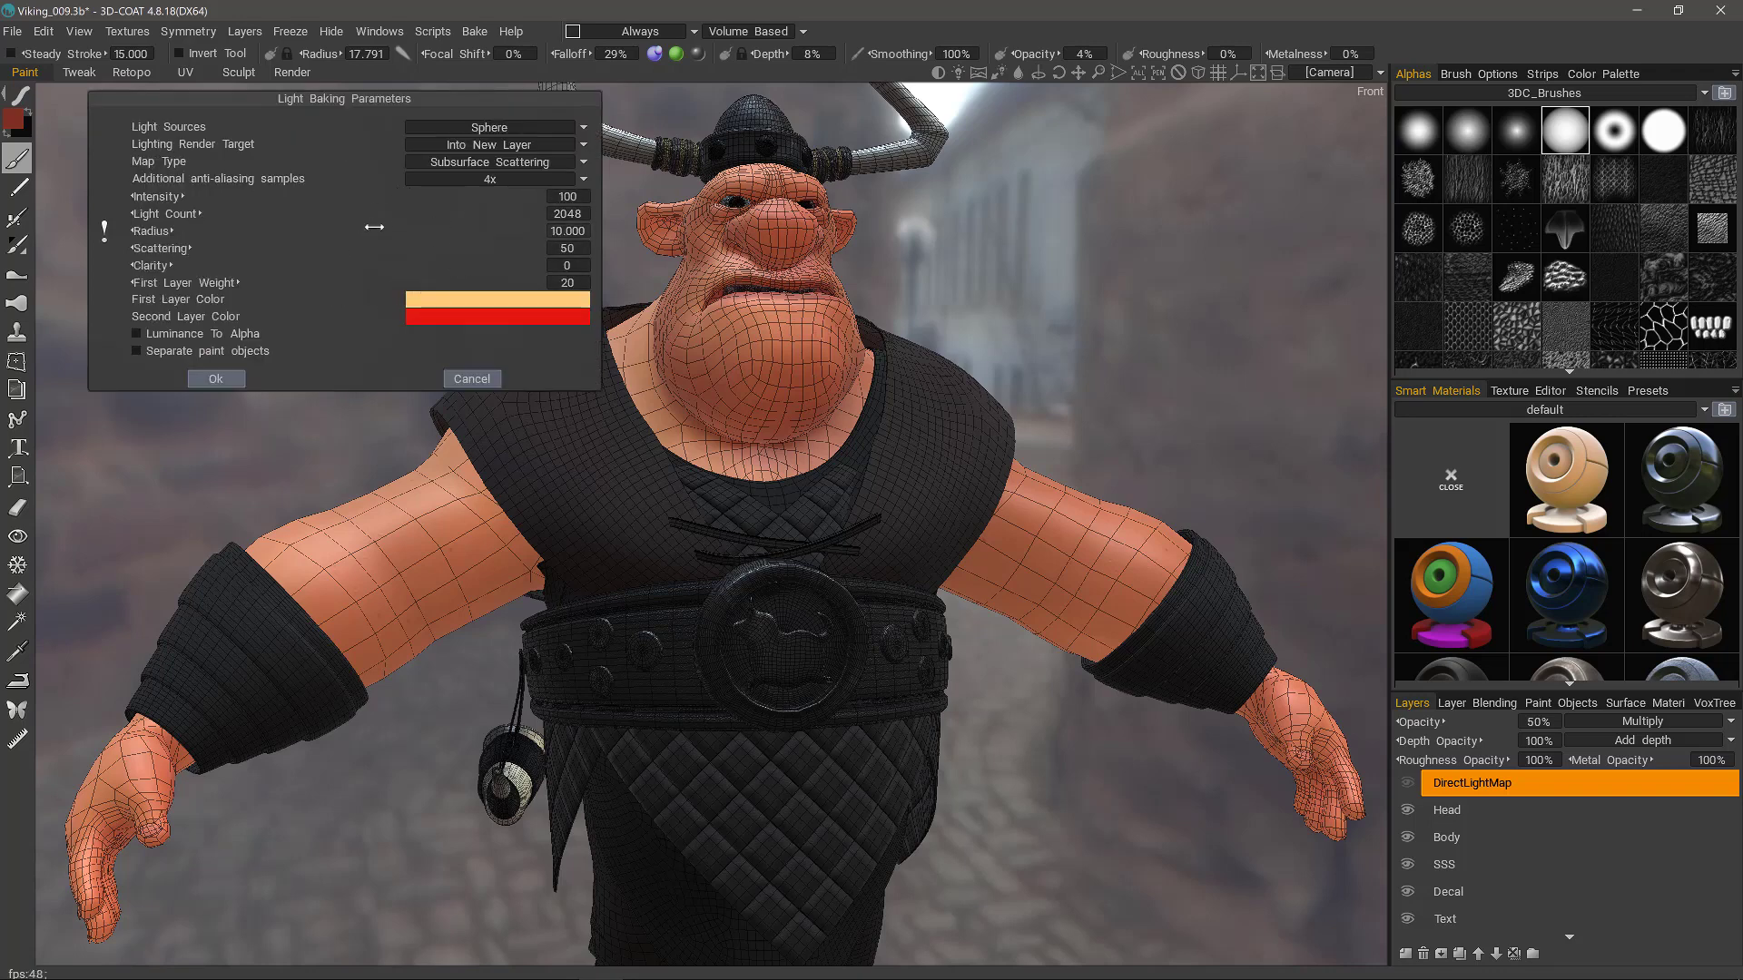
pyautogui.click(449, 178)
pyautogui.click(465, 161)
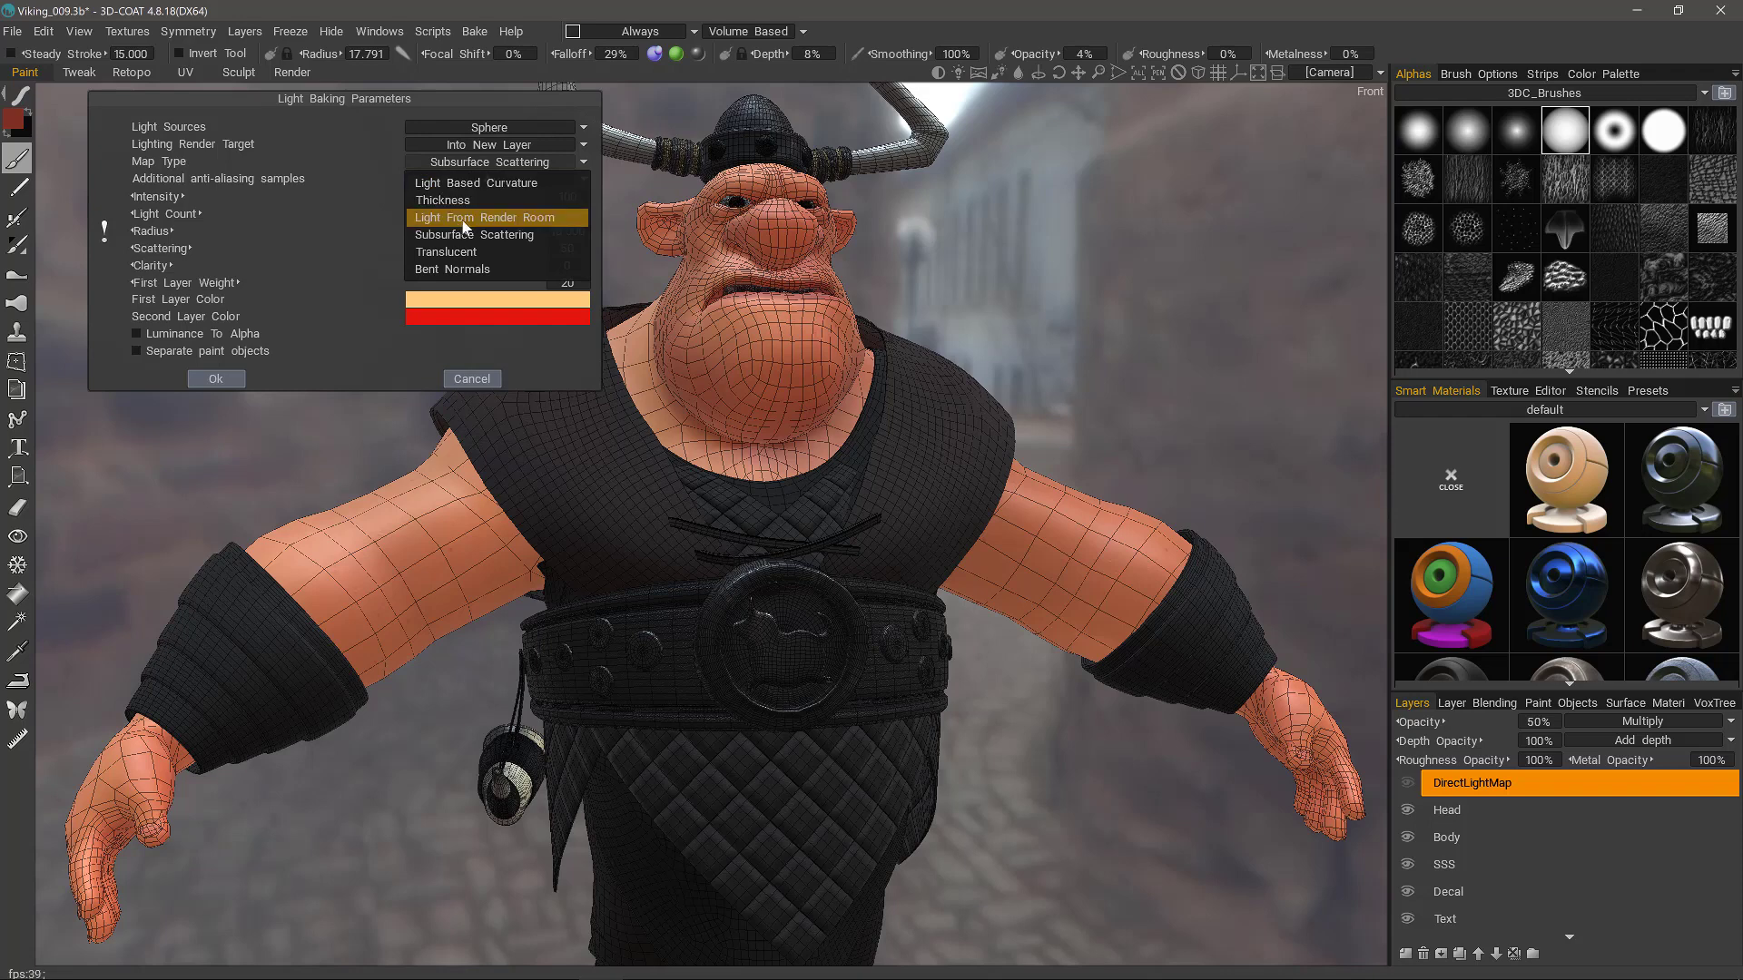
pyautogui.click(454, 226)
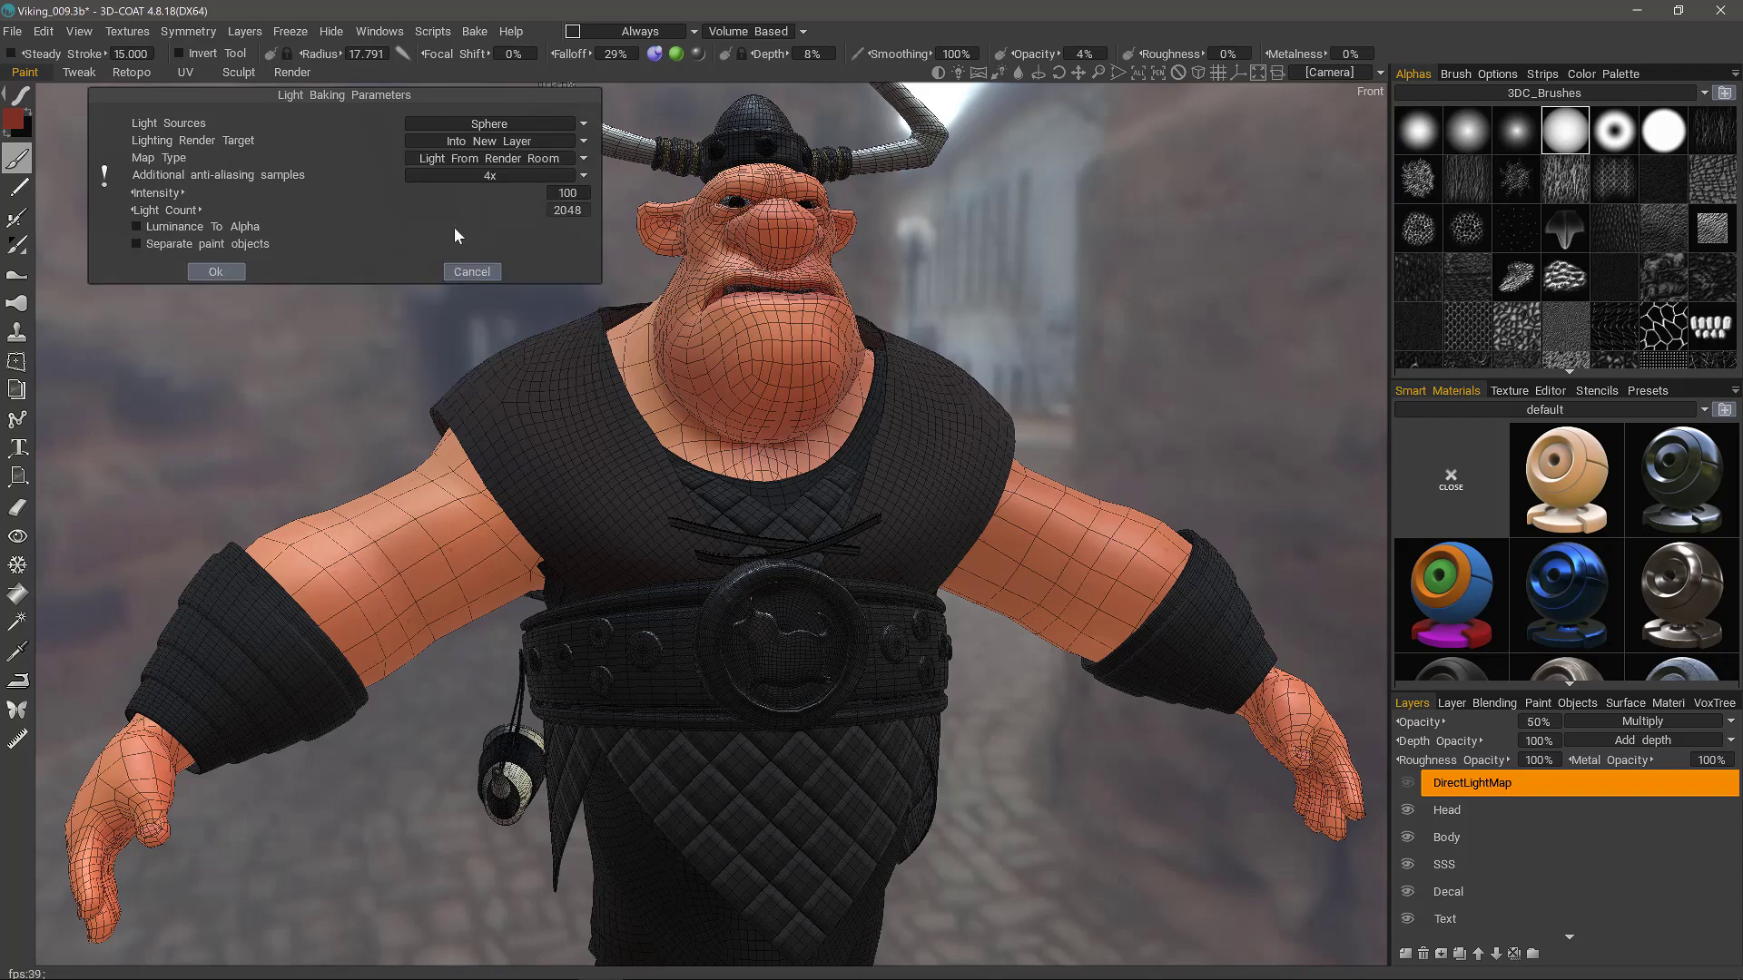
# Cancel light baking, then drag the Render room's Rotation Angle to swing the extra light.
pyautogui.click(472, 272)
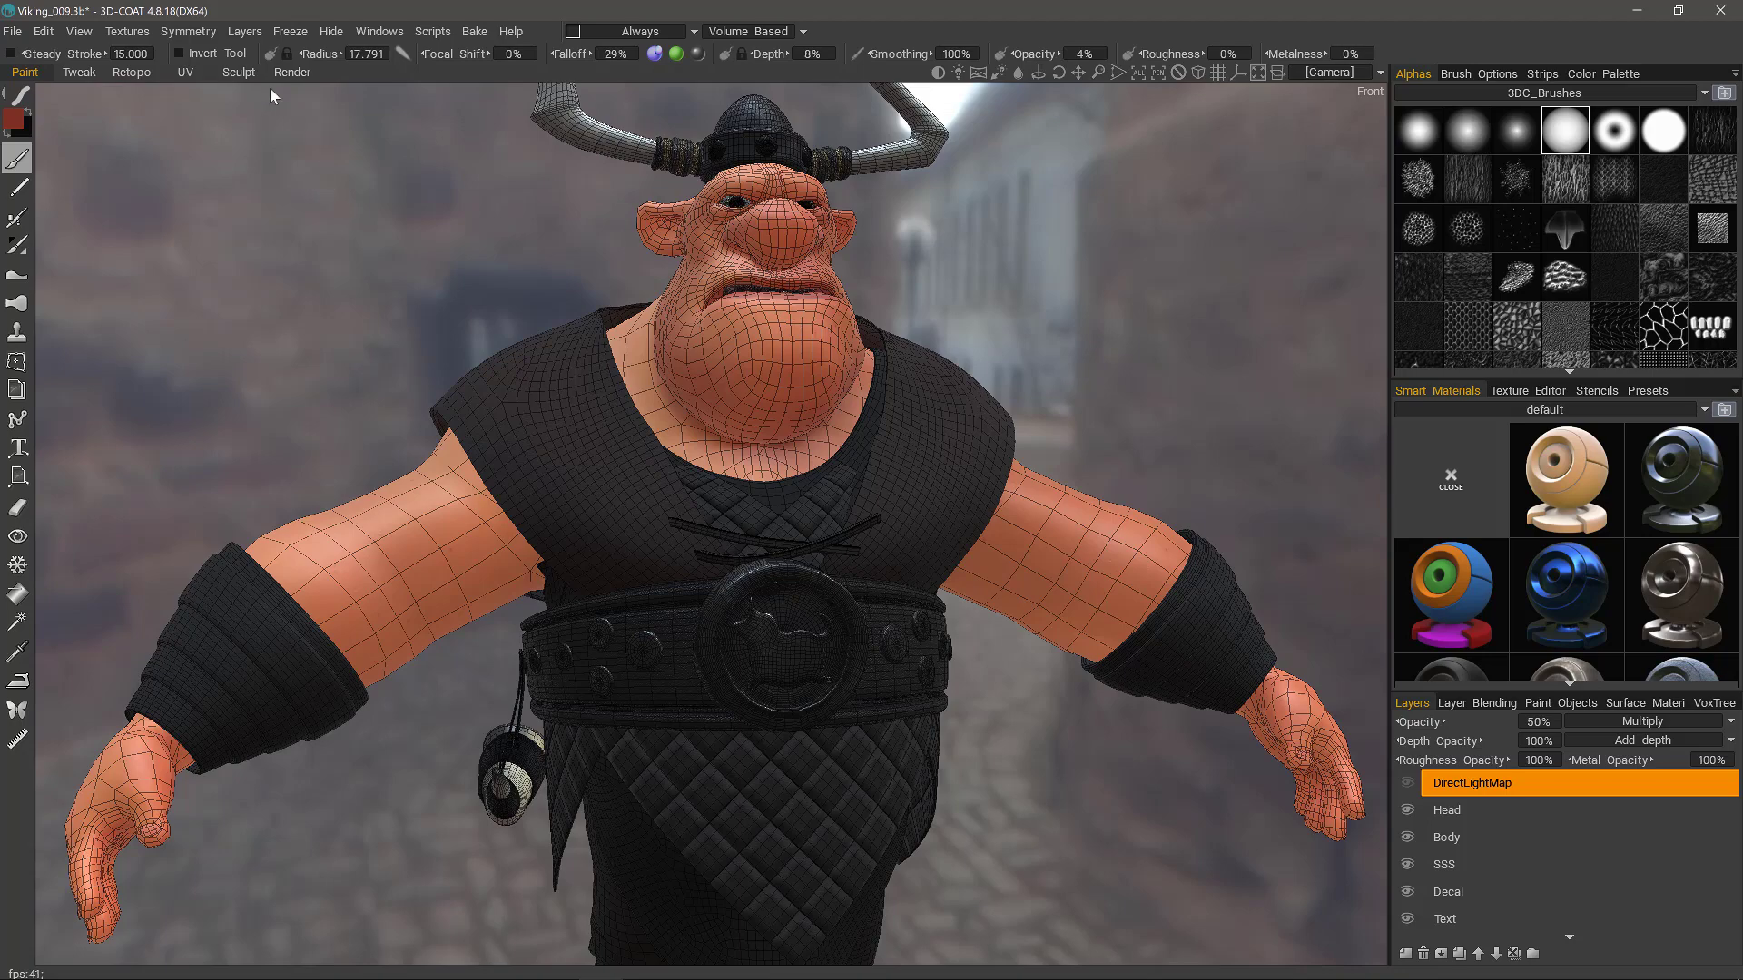
pyautogui.click(291, 72)
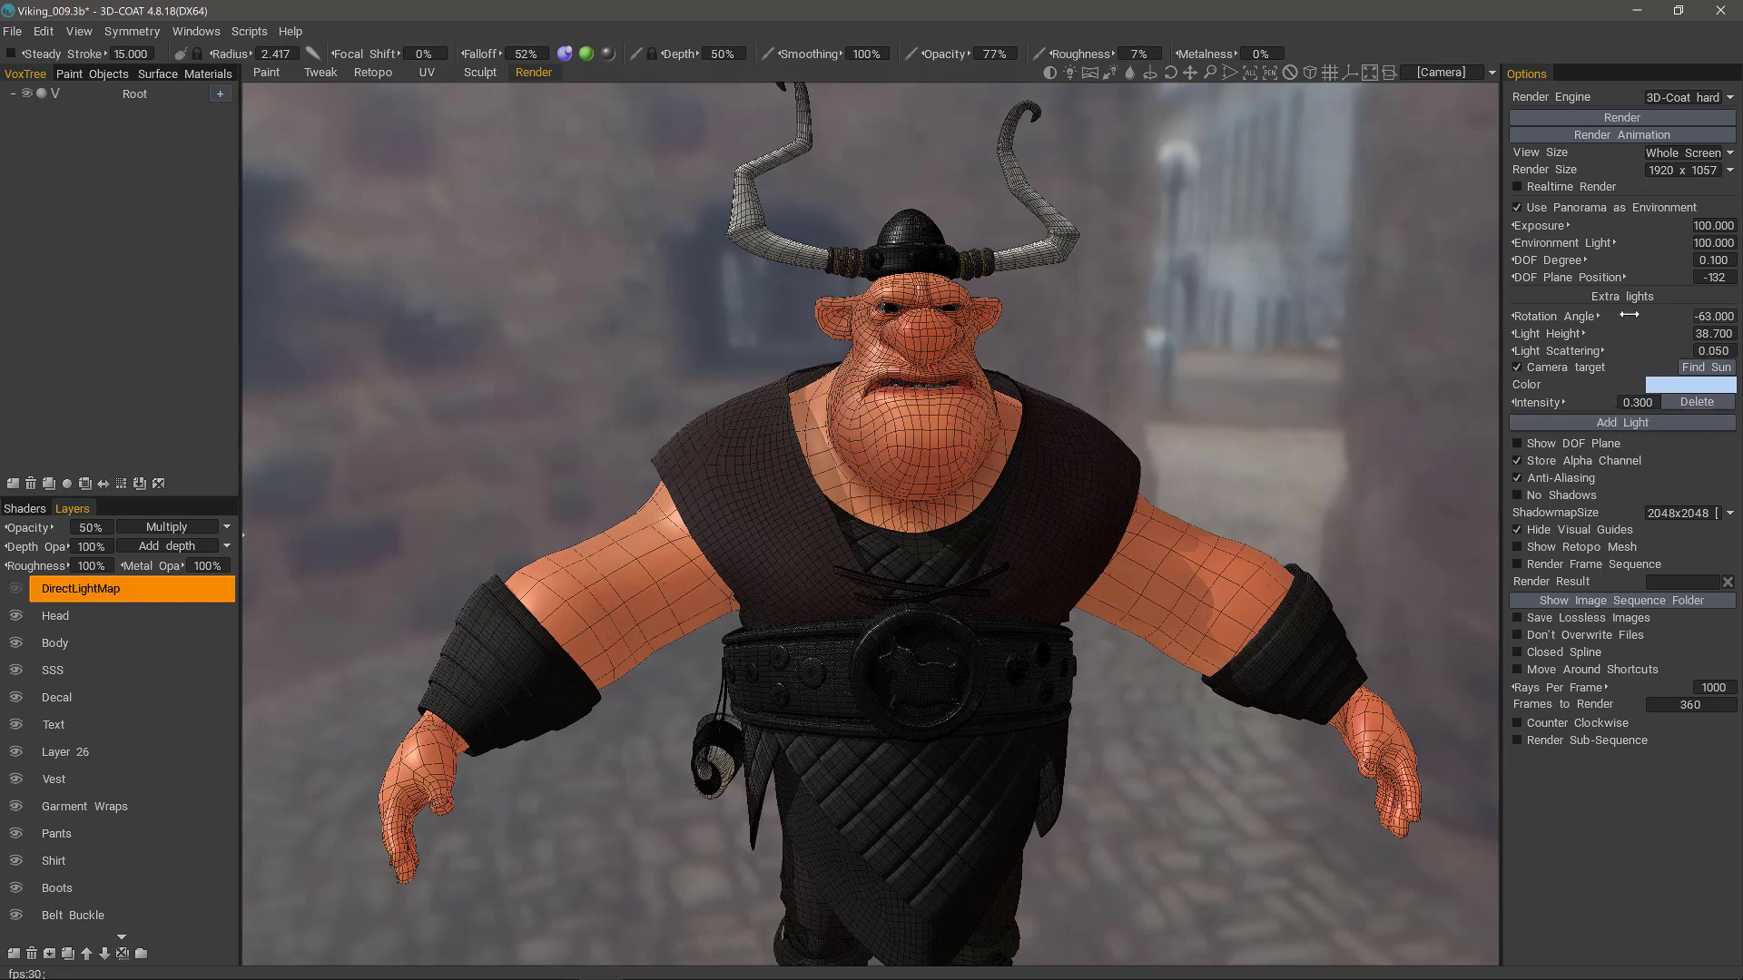
pyautogui.moveTo(1617, 315); pyautogui.dragTo(1638, 318)
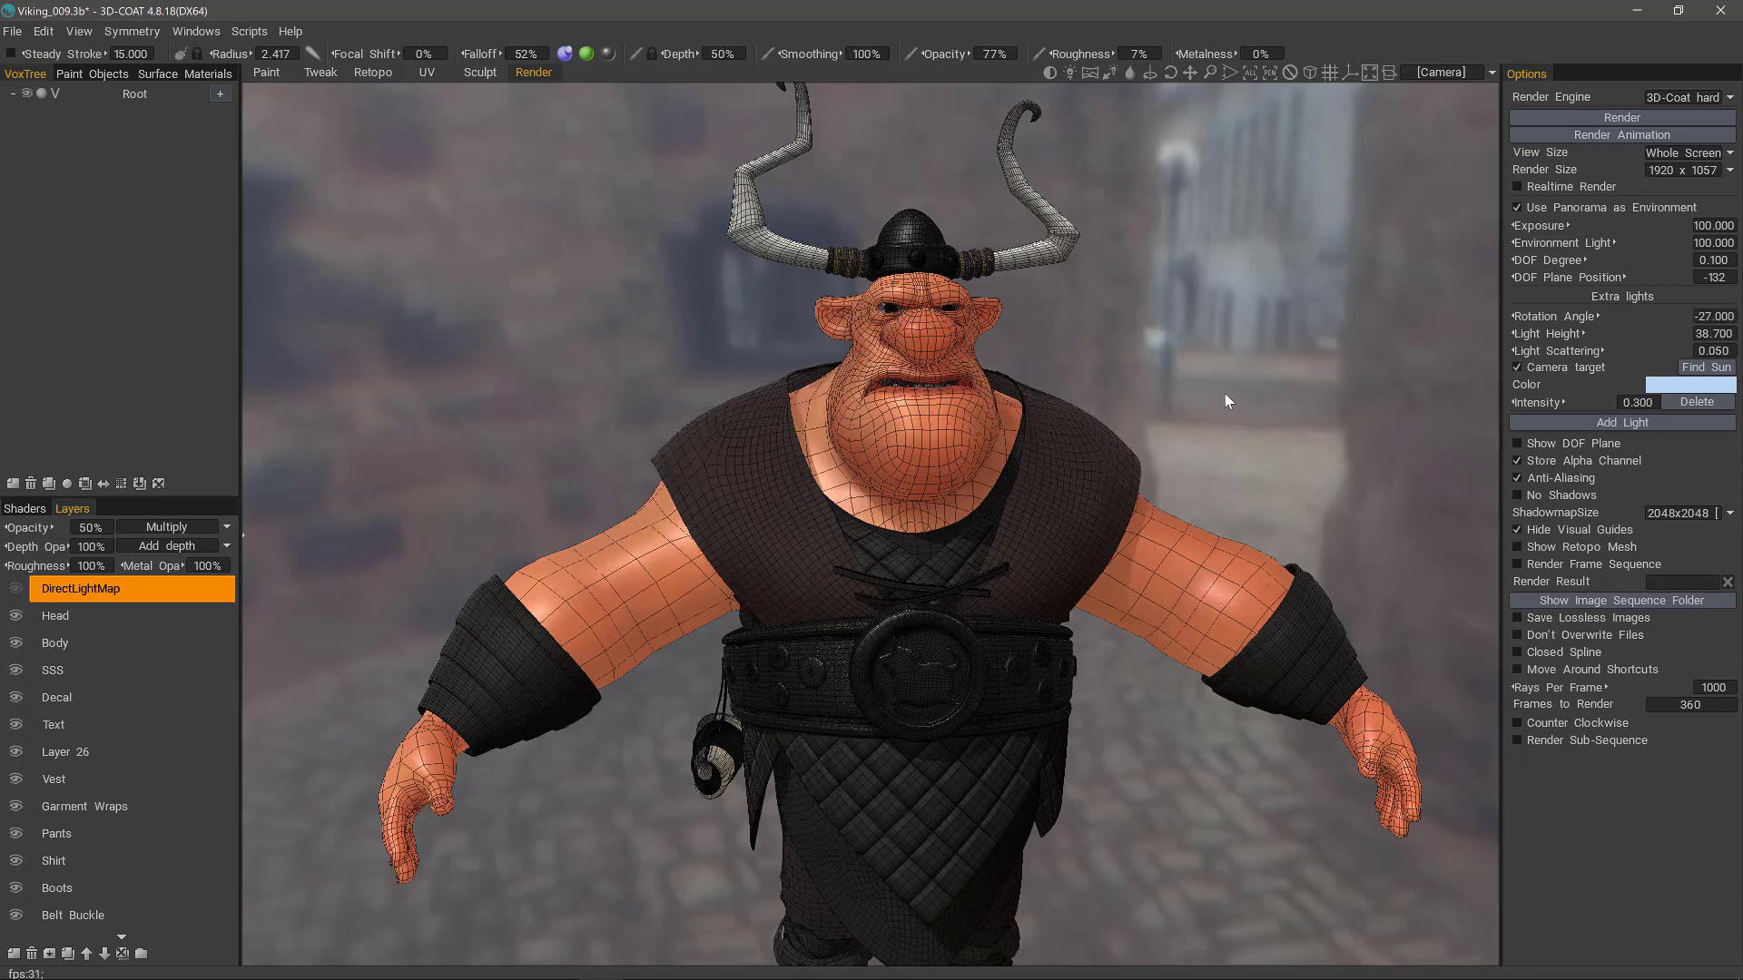
pyautogui.moveTo(286, 70)
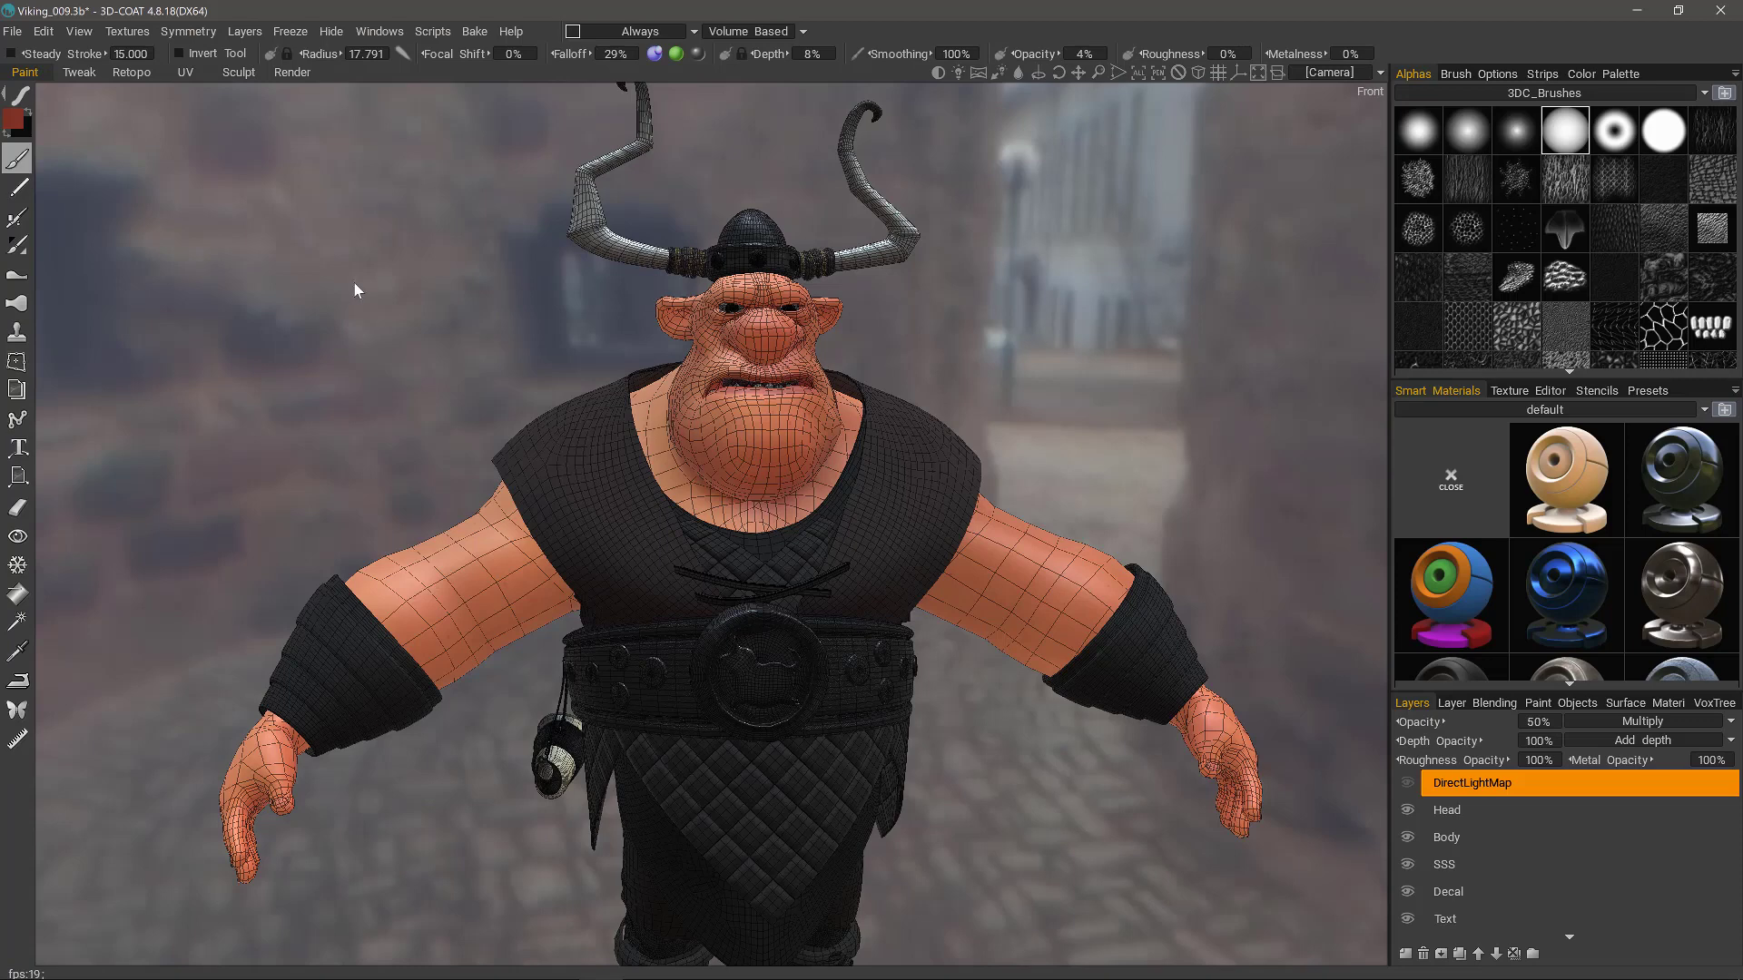
# Hide the wireframe, select the SSS layer, check its blend modes and toggle the Body layer.
pyautogui.press('w')
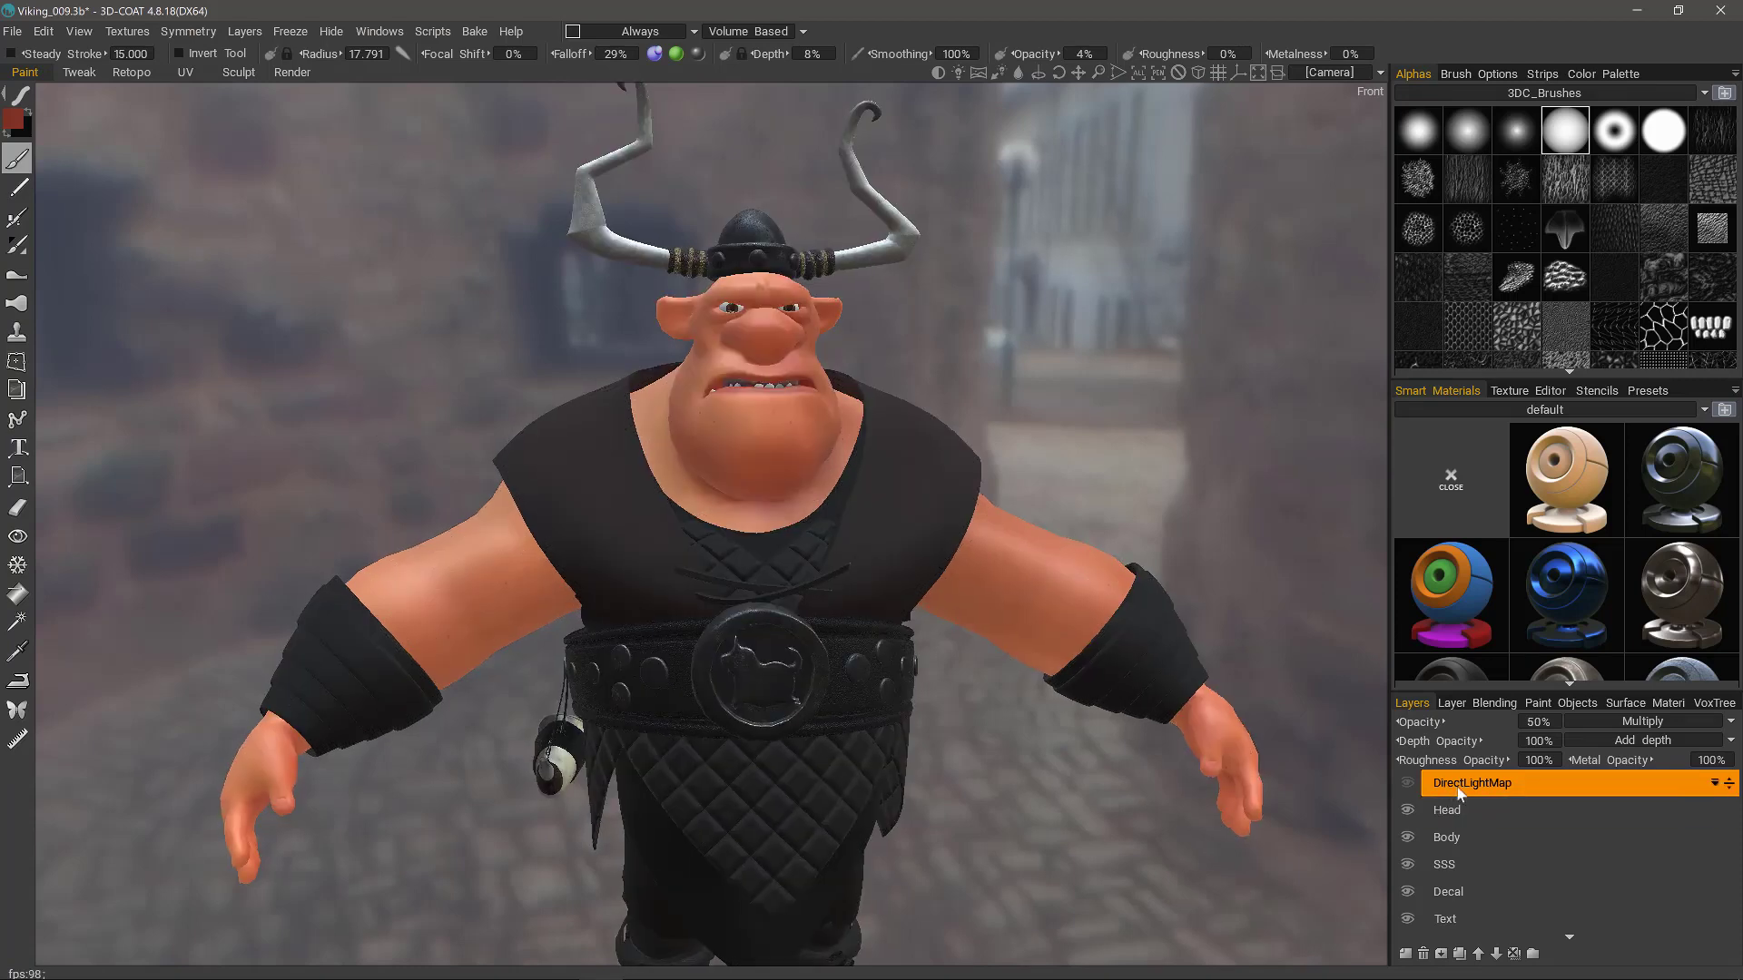
pyautogui.click(1452, 864)
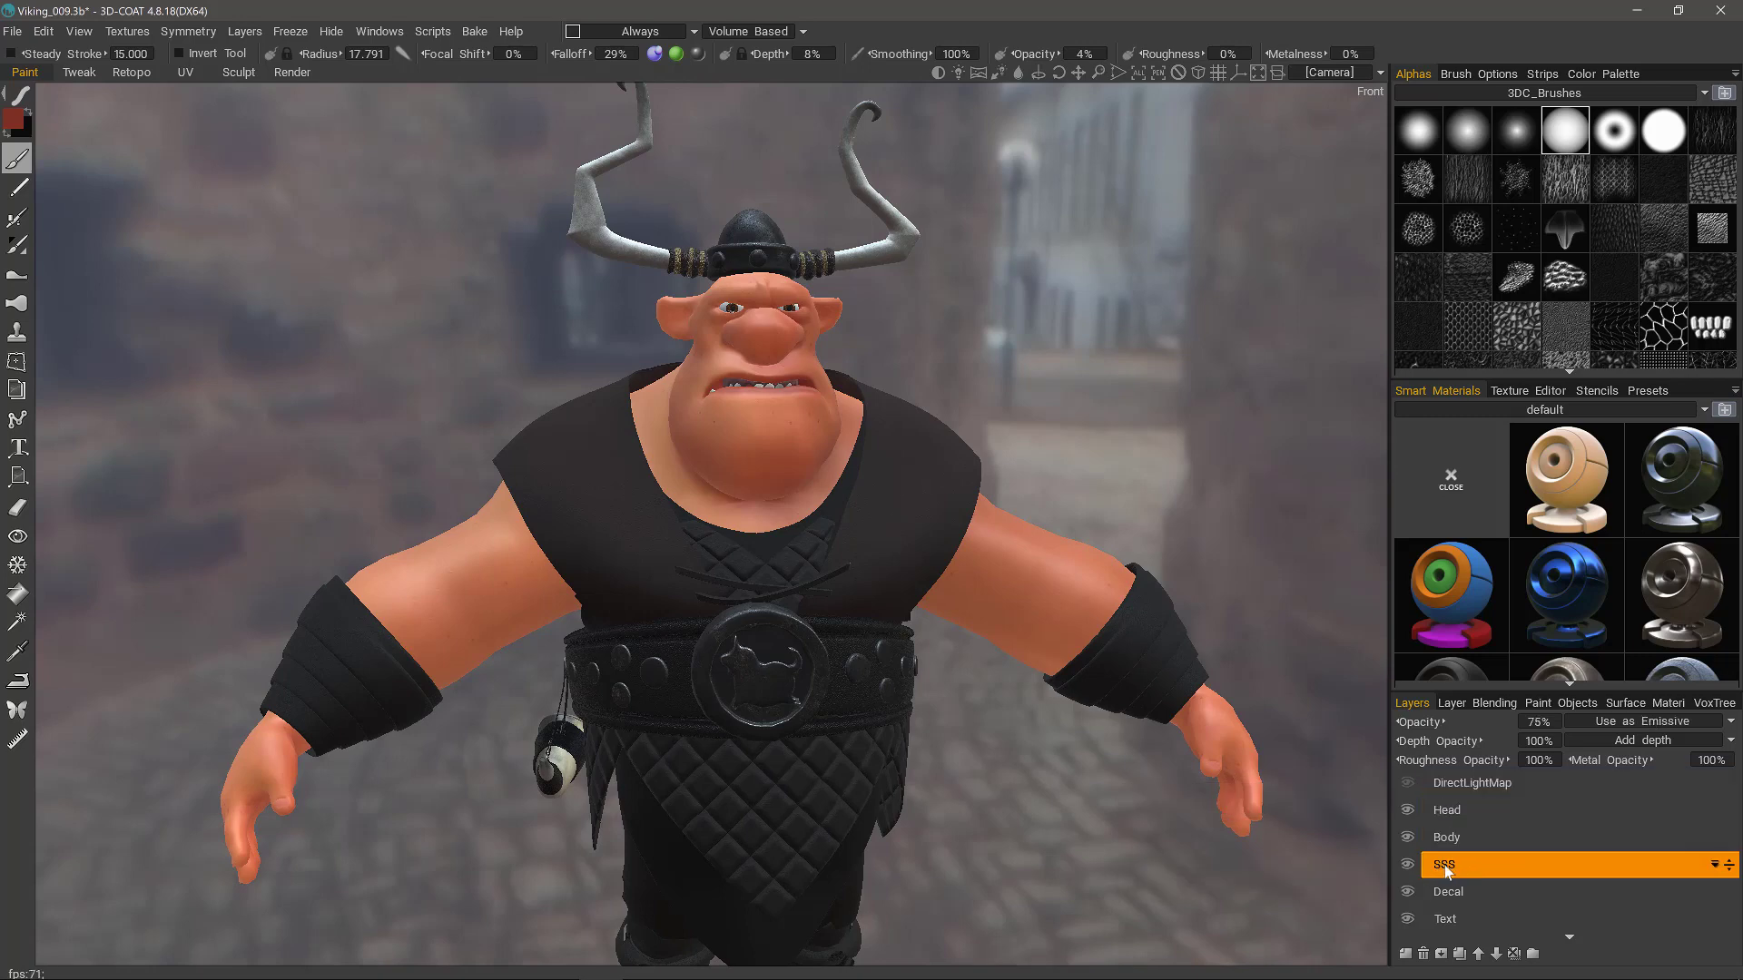
pyautogui.moveTo(662, 692); pyautogui.dragTo(670, 726, button='middle')
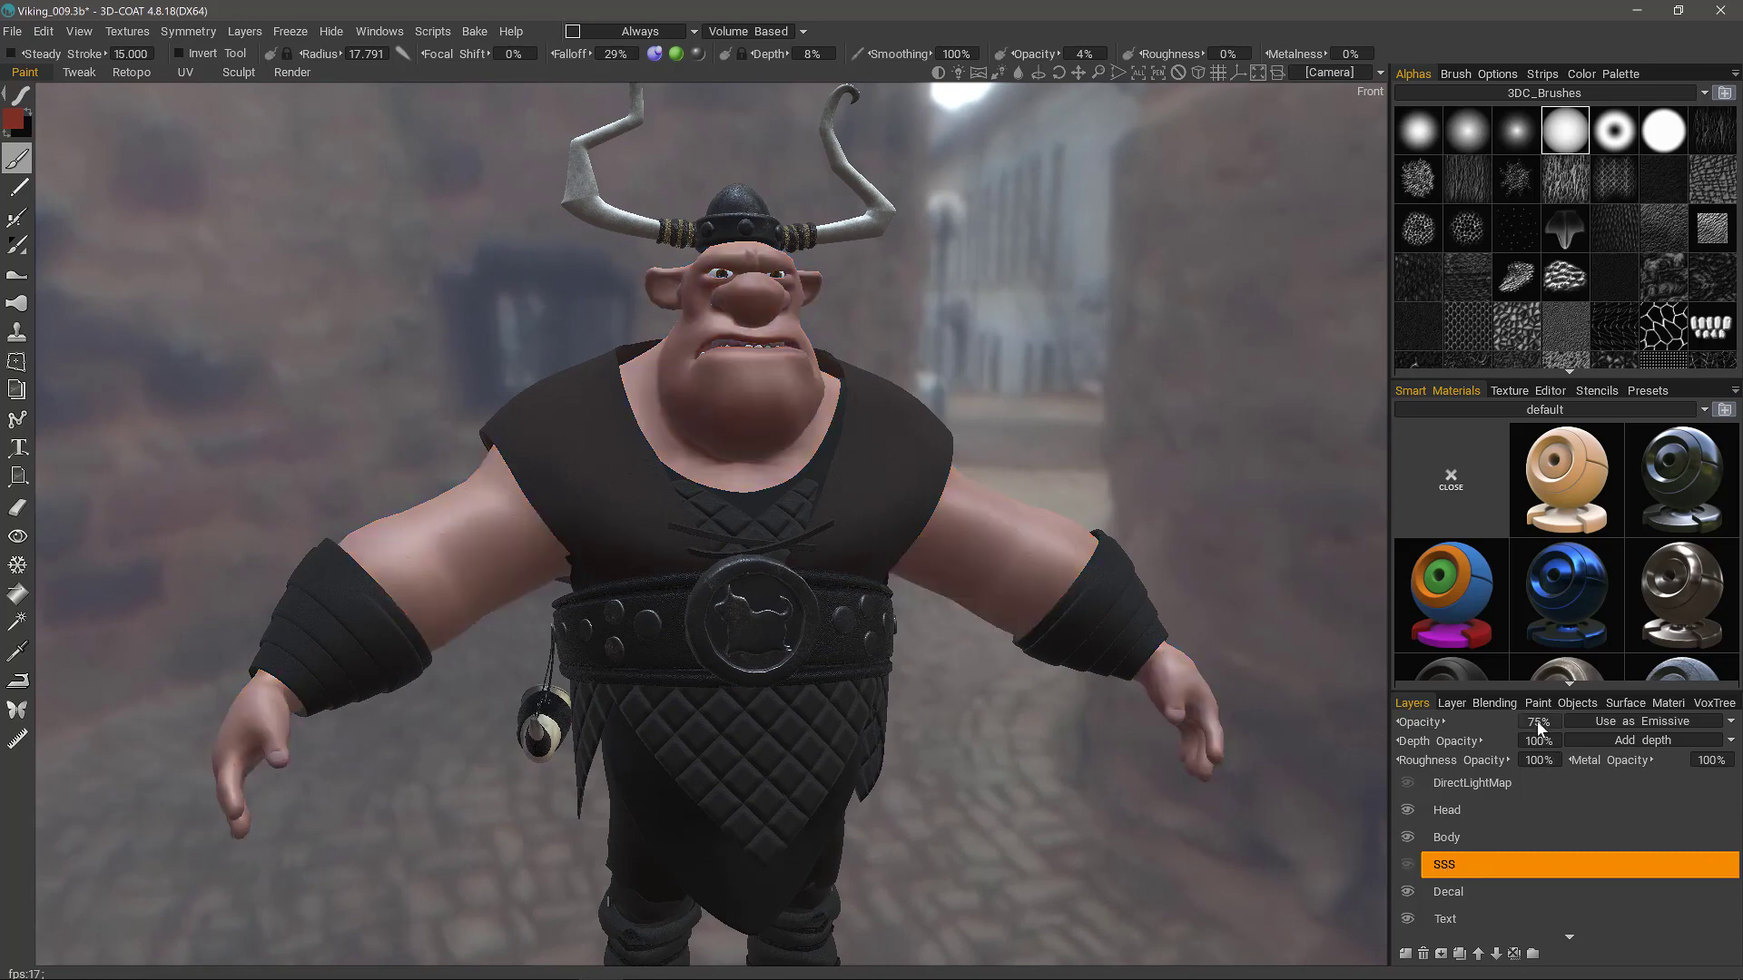
pyautogui.click(1632, 721)
pyautogui.click(1408, 837)
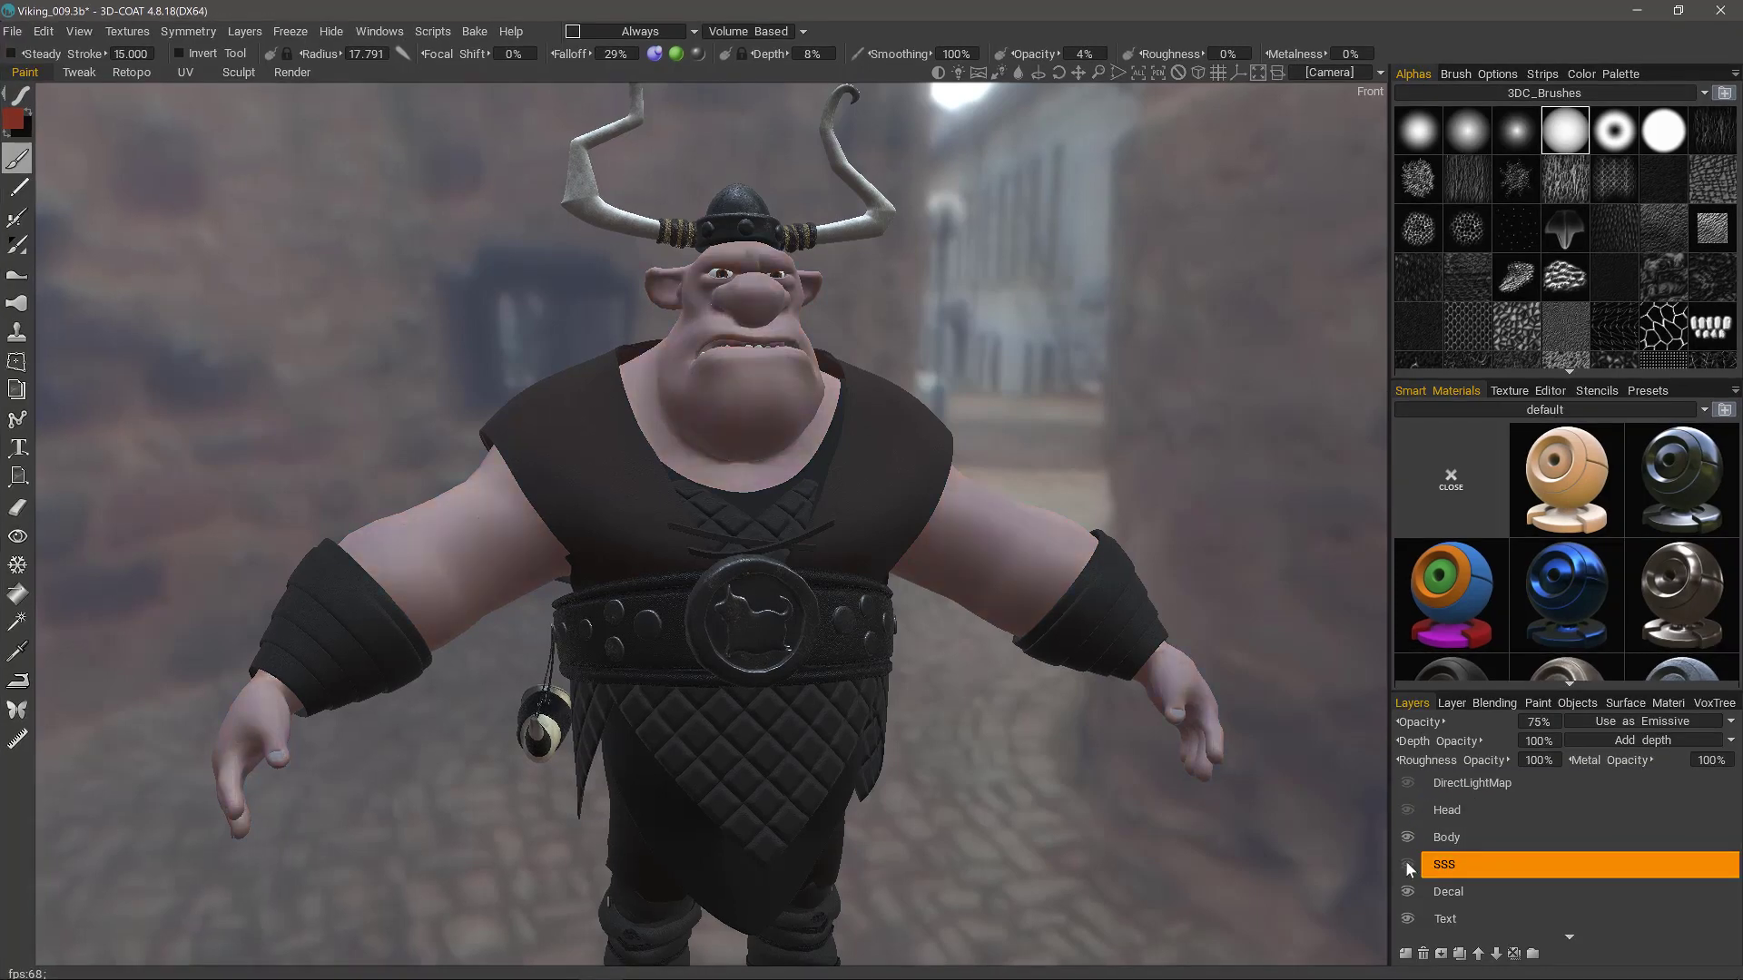
pyautogui.click(1407, 864)
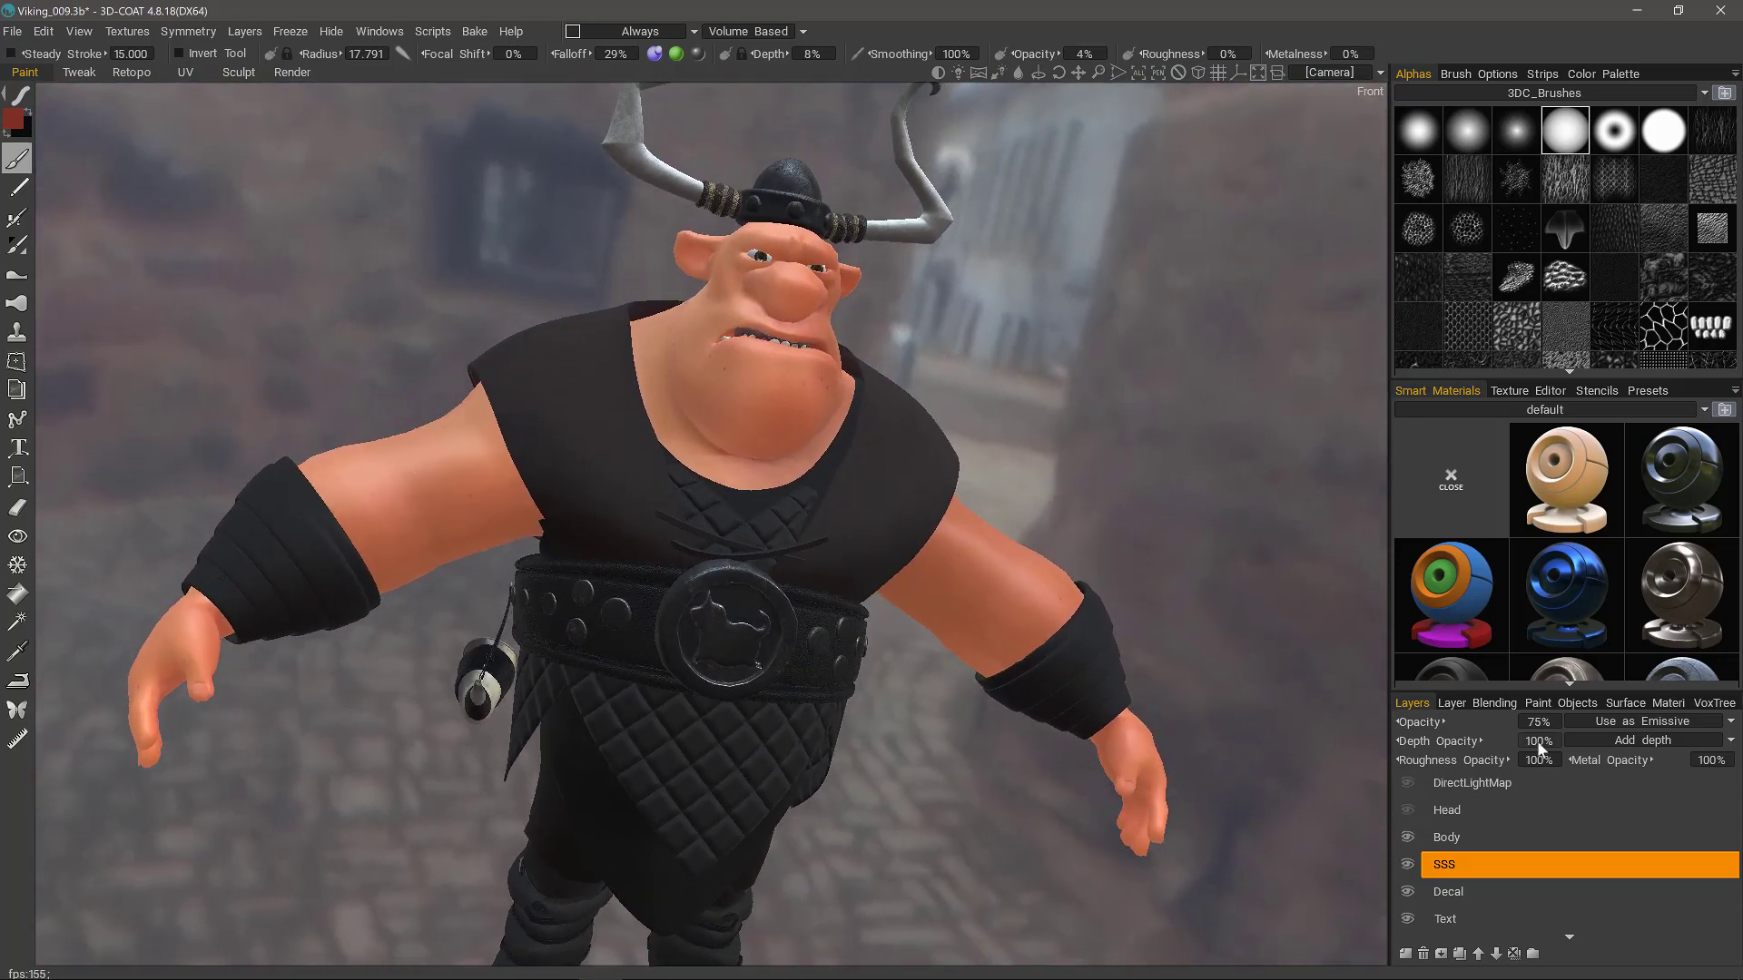
# Set the SSS layer opacity to 100, then settle it at 70.
pyautogui.click(1539, 724)
pyautogui.write('10')
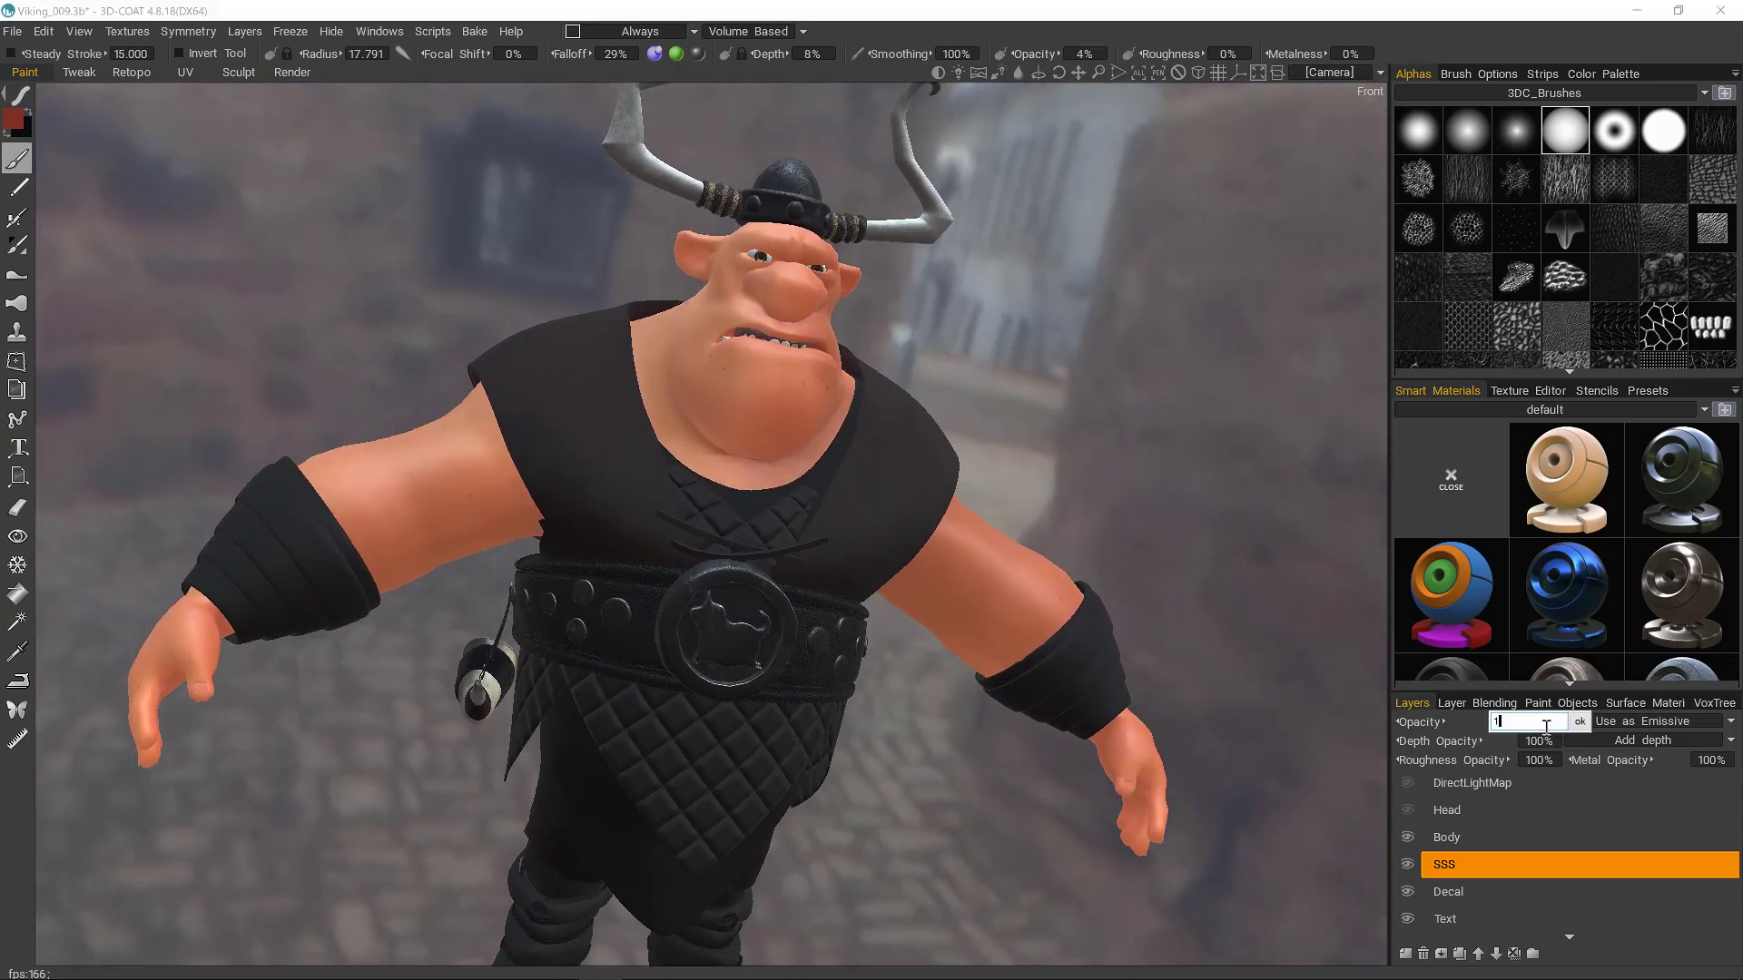
pyautogui.write('0')
pyautogui.press('Return')
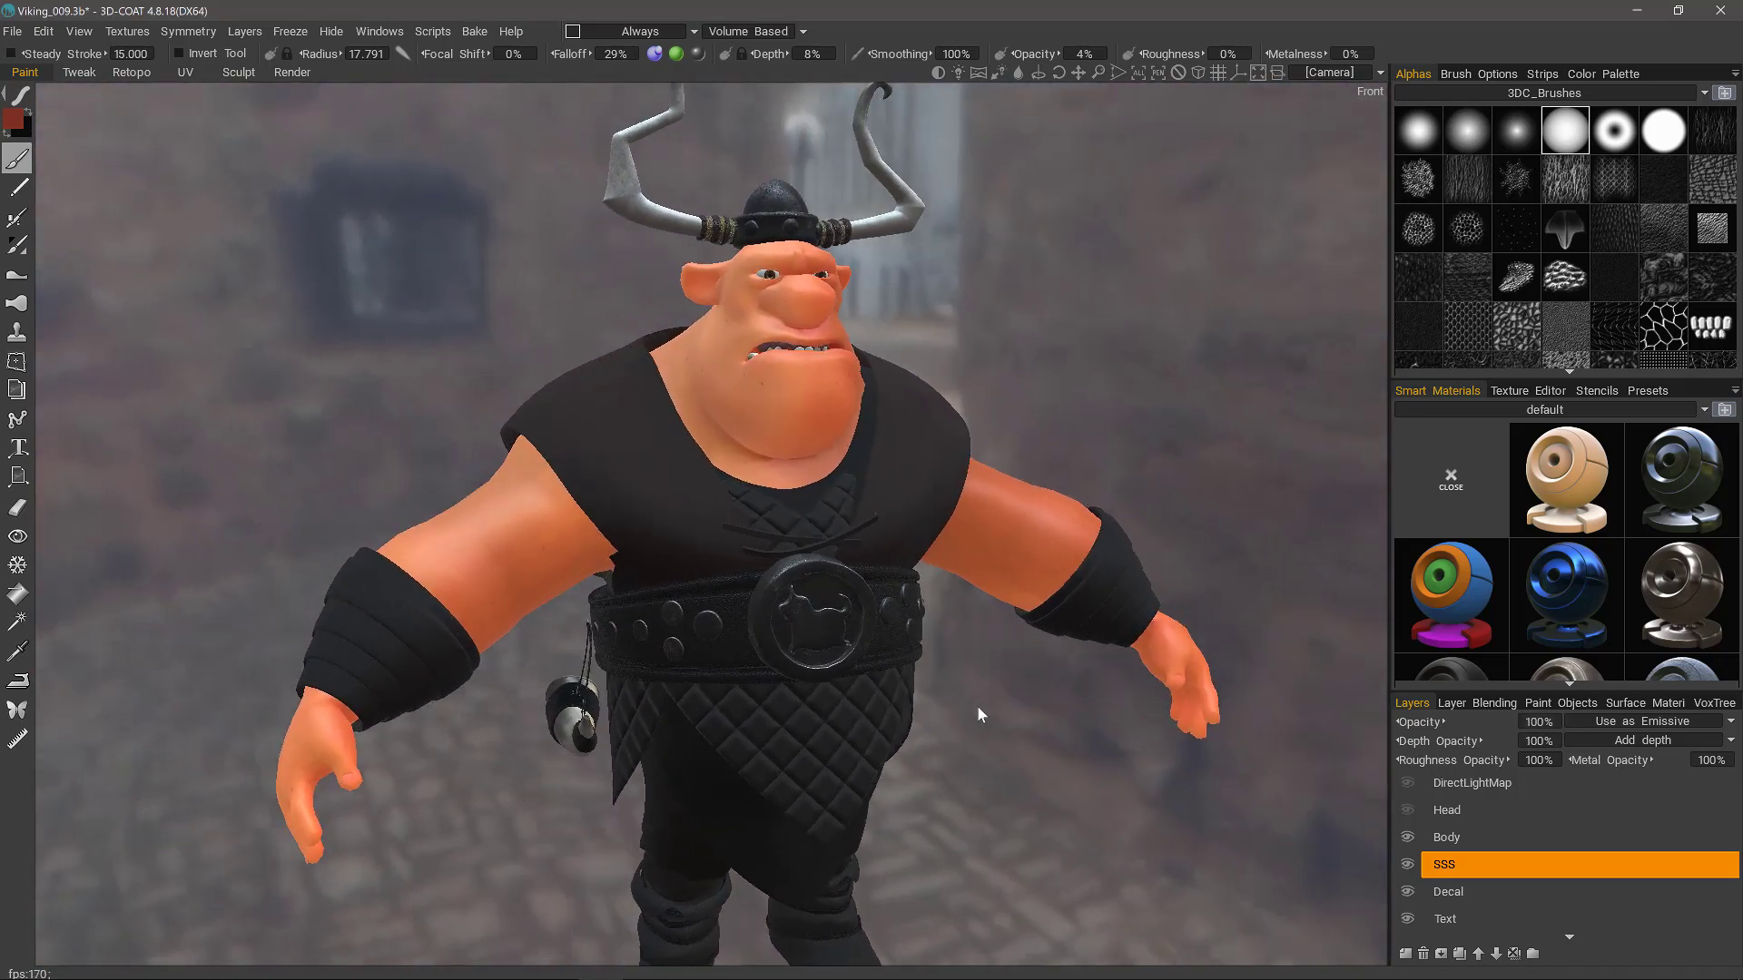
pyautogui.click(1537, 720)
pyautogui.write('70')
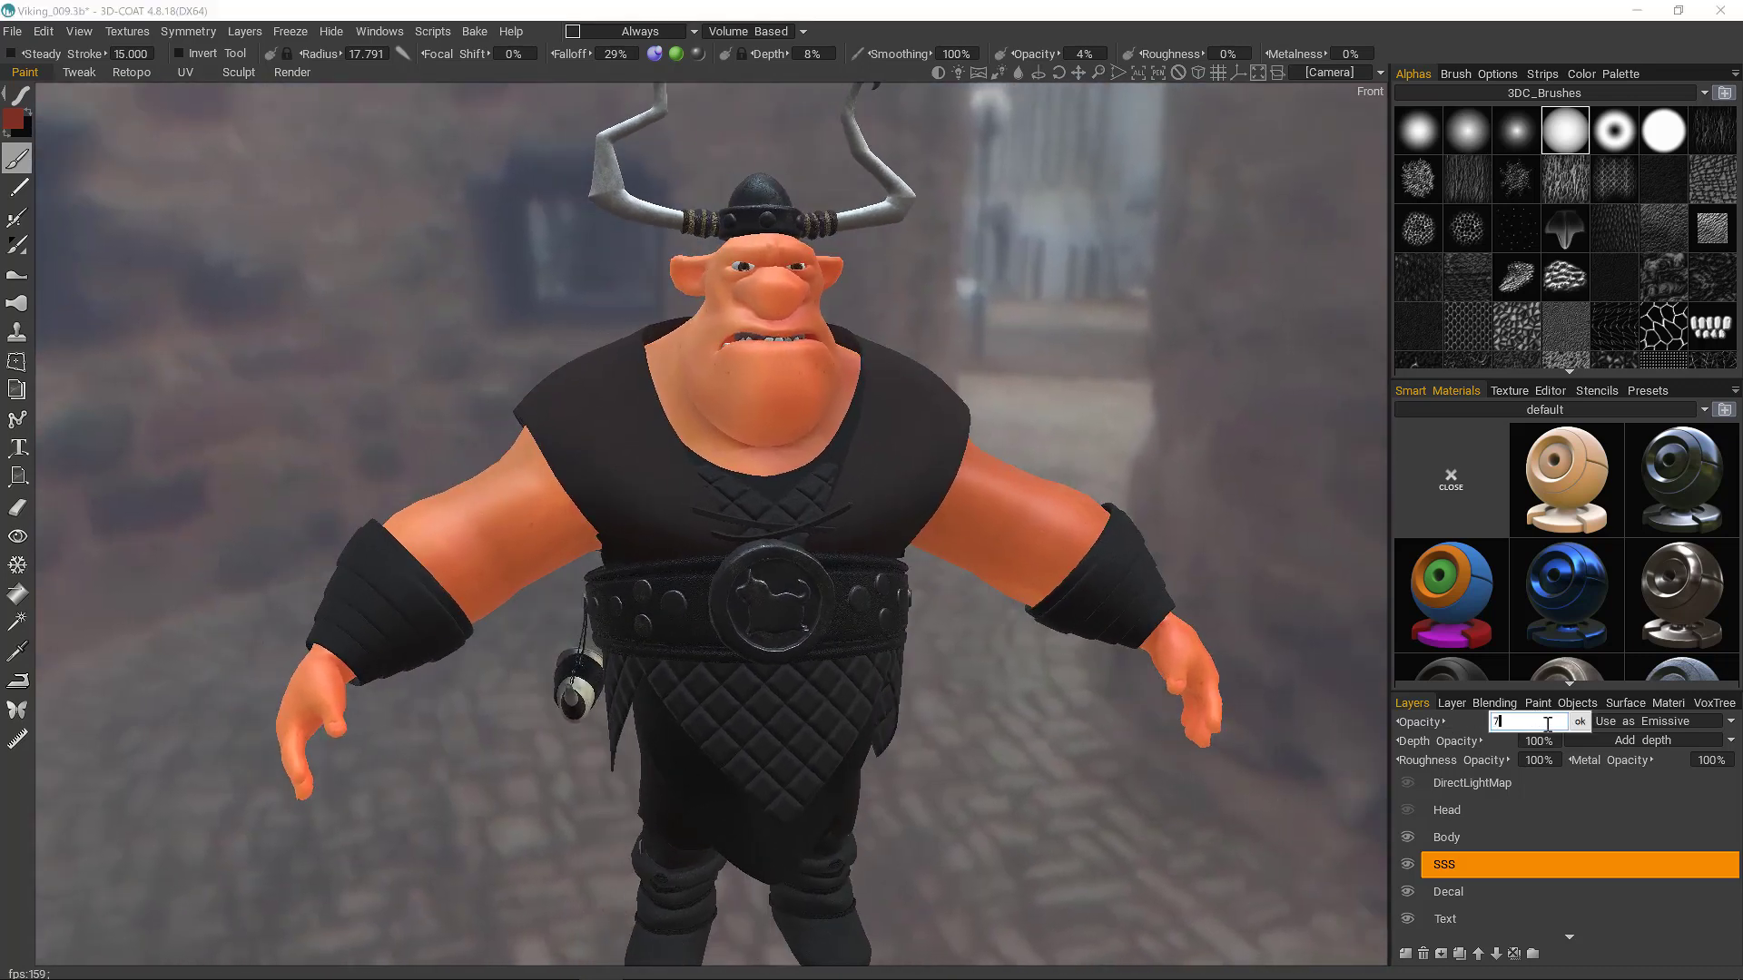
pyautogui.press('Return')
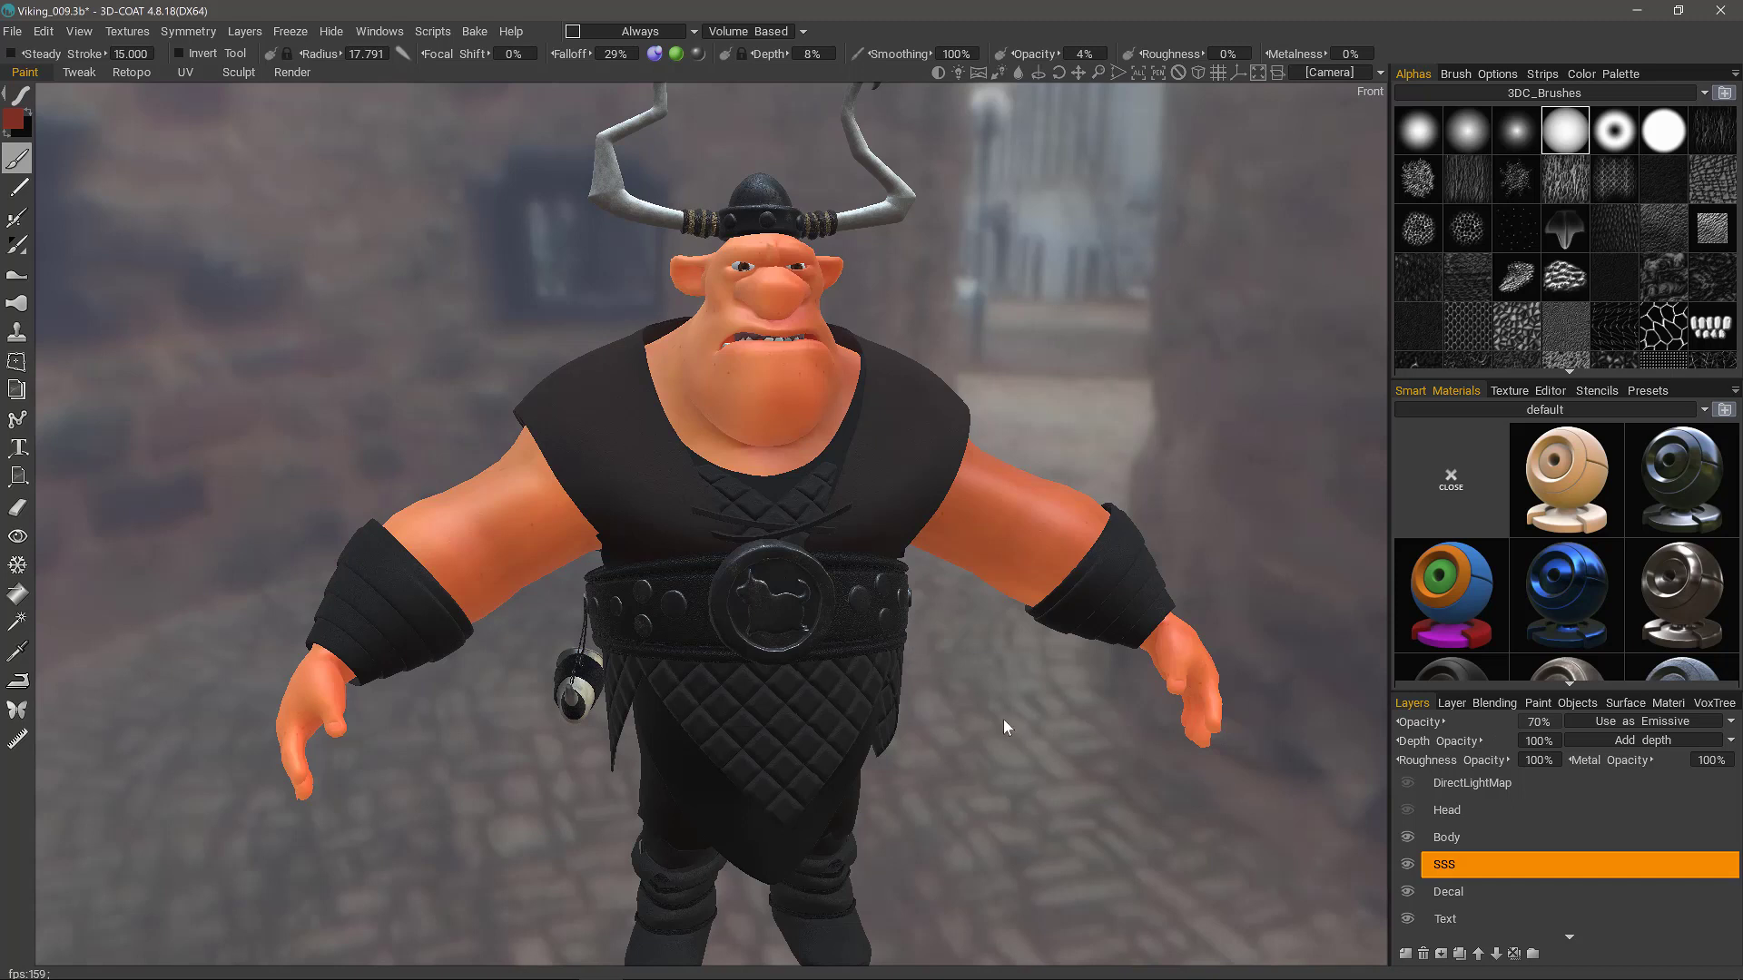
# Select the Body layer, turn the Head layer's visibility back on, and orbit the Viking.
pyautogui.keyDown('ctrl'); pyautogui.click(1448, 837); pyautogui.keyUp('ctrl')
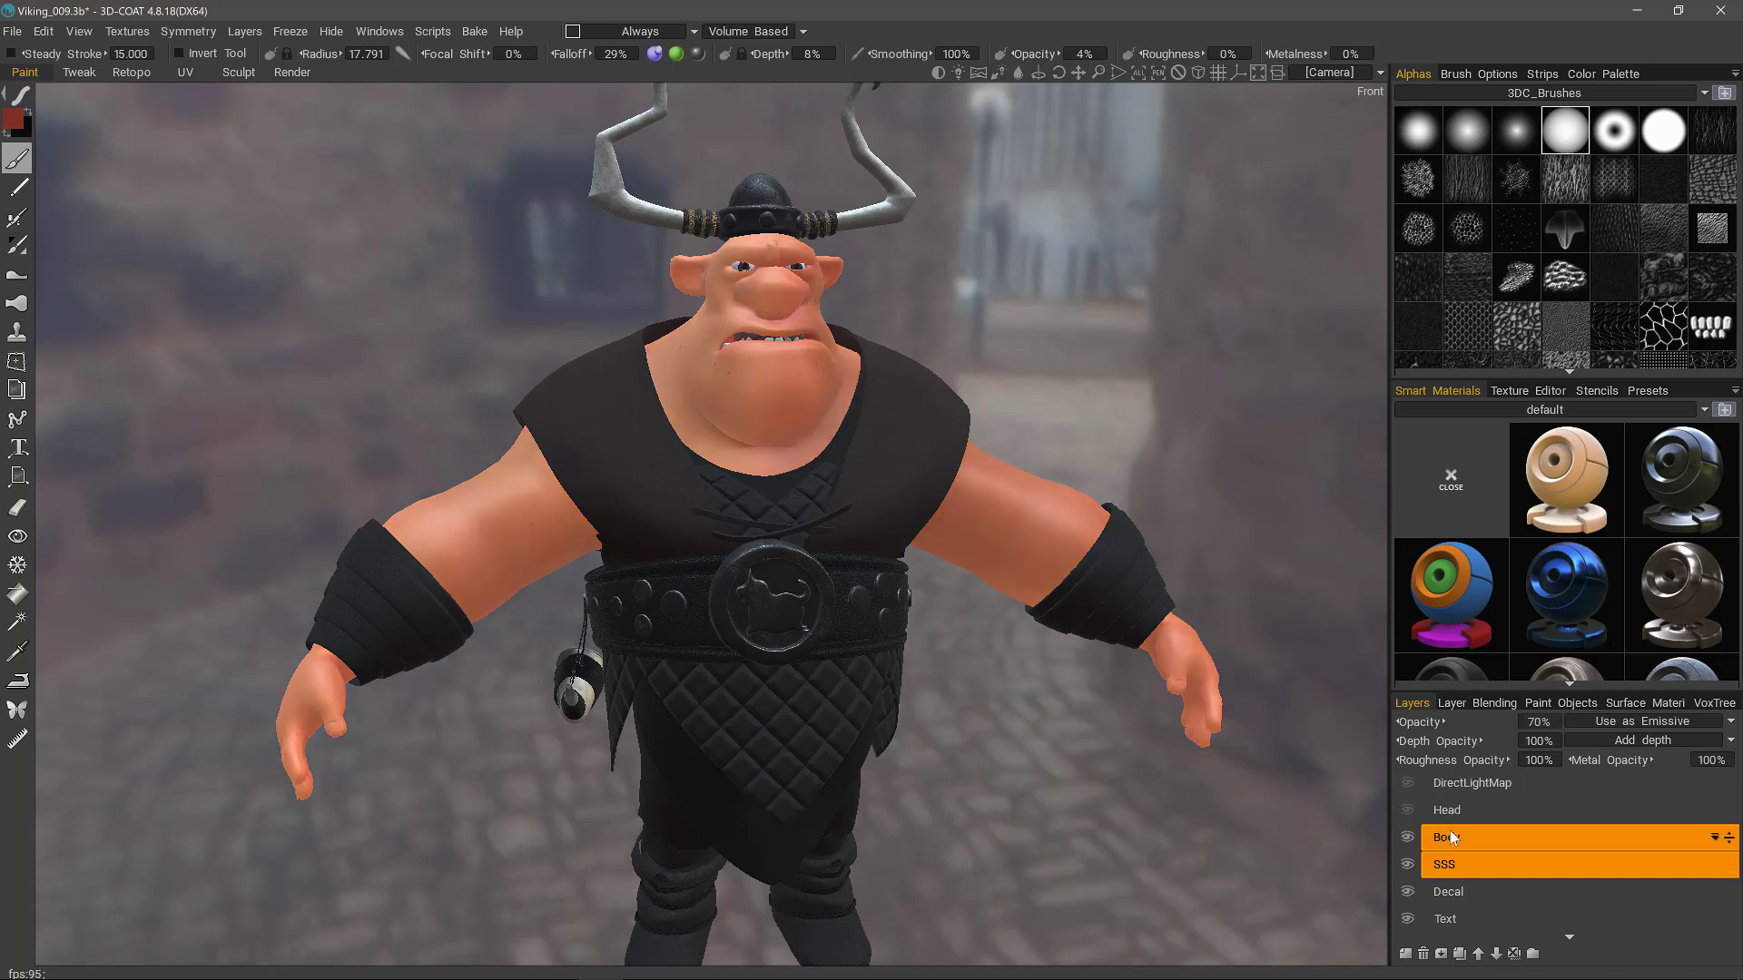
pyautogui.click(1452, 837)
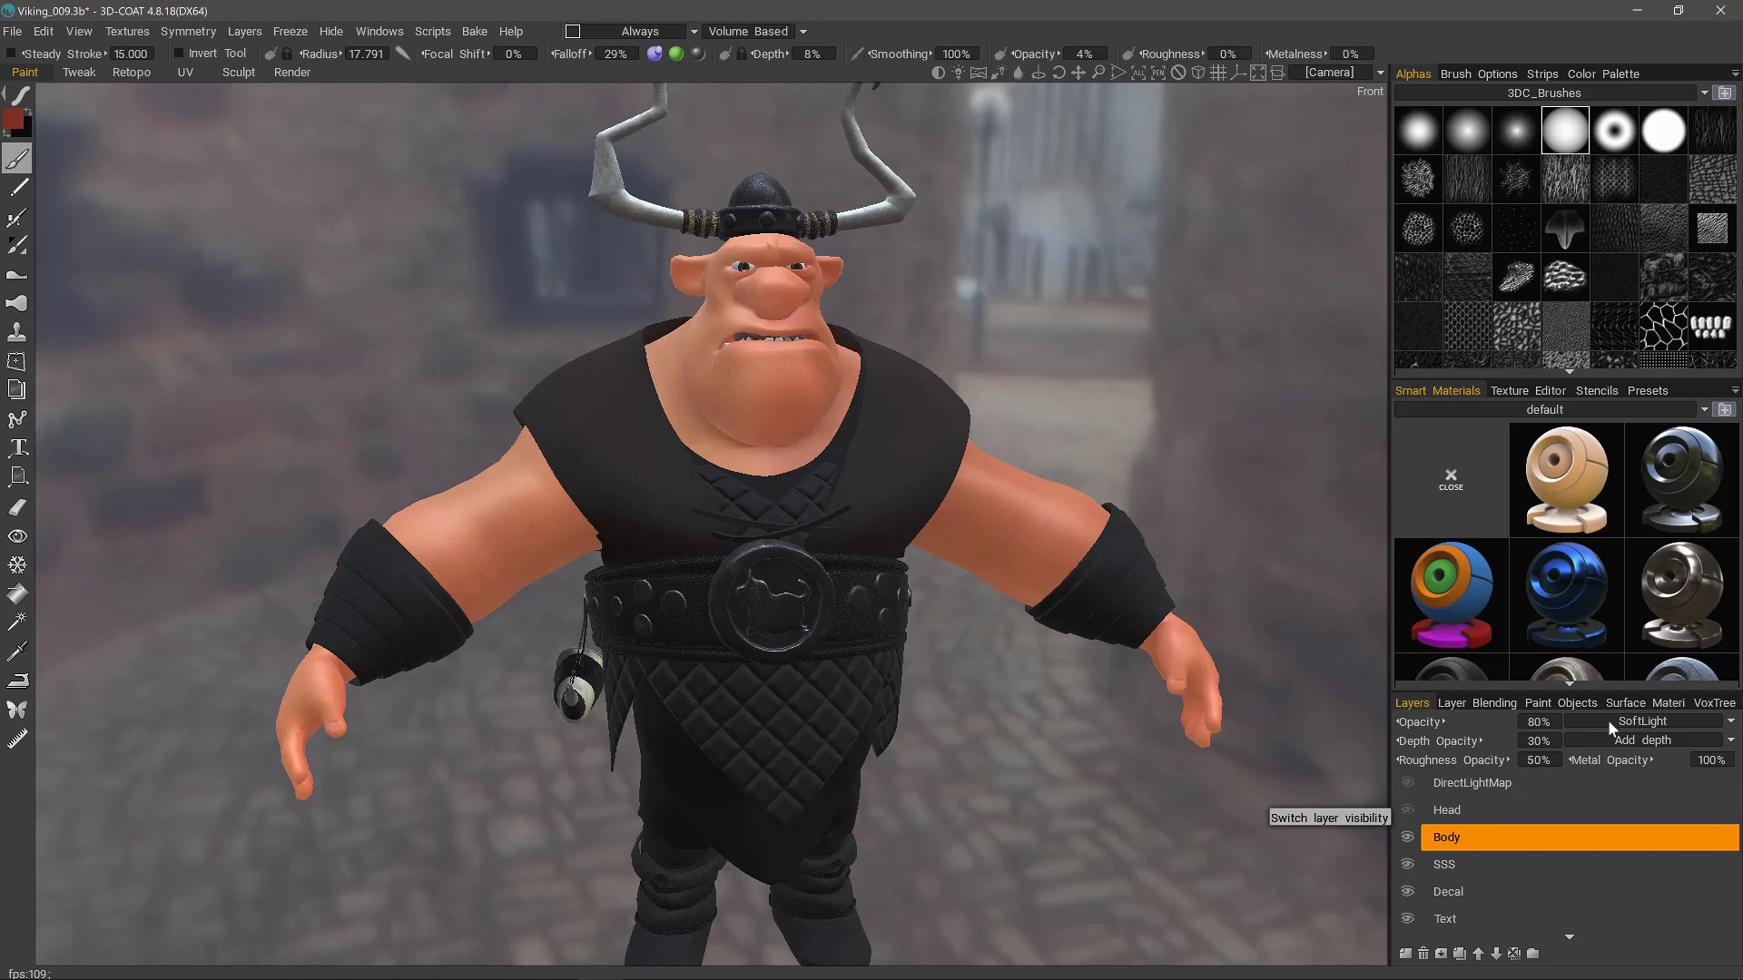
pyautogui.click(1407, 809)
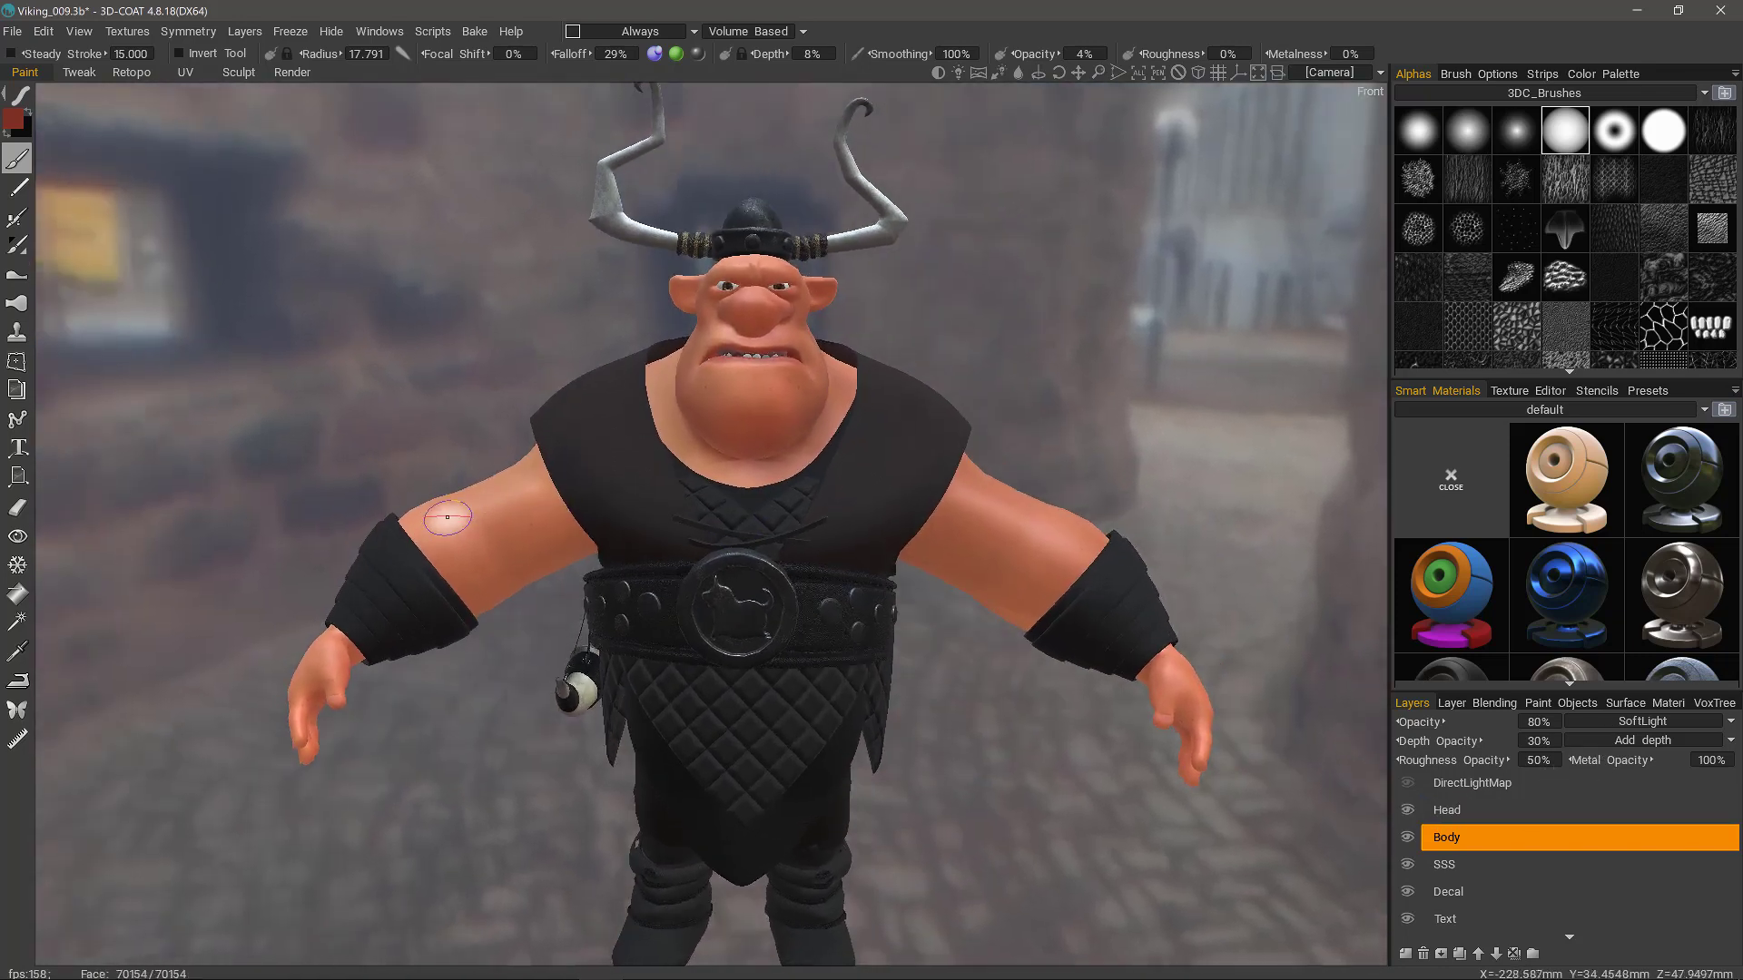
pyautogui.moveTo(447, 516); pyautogui.dragTo(1258, 815, button='middle')
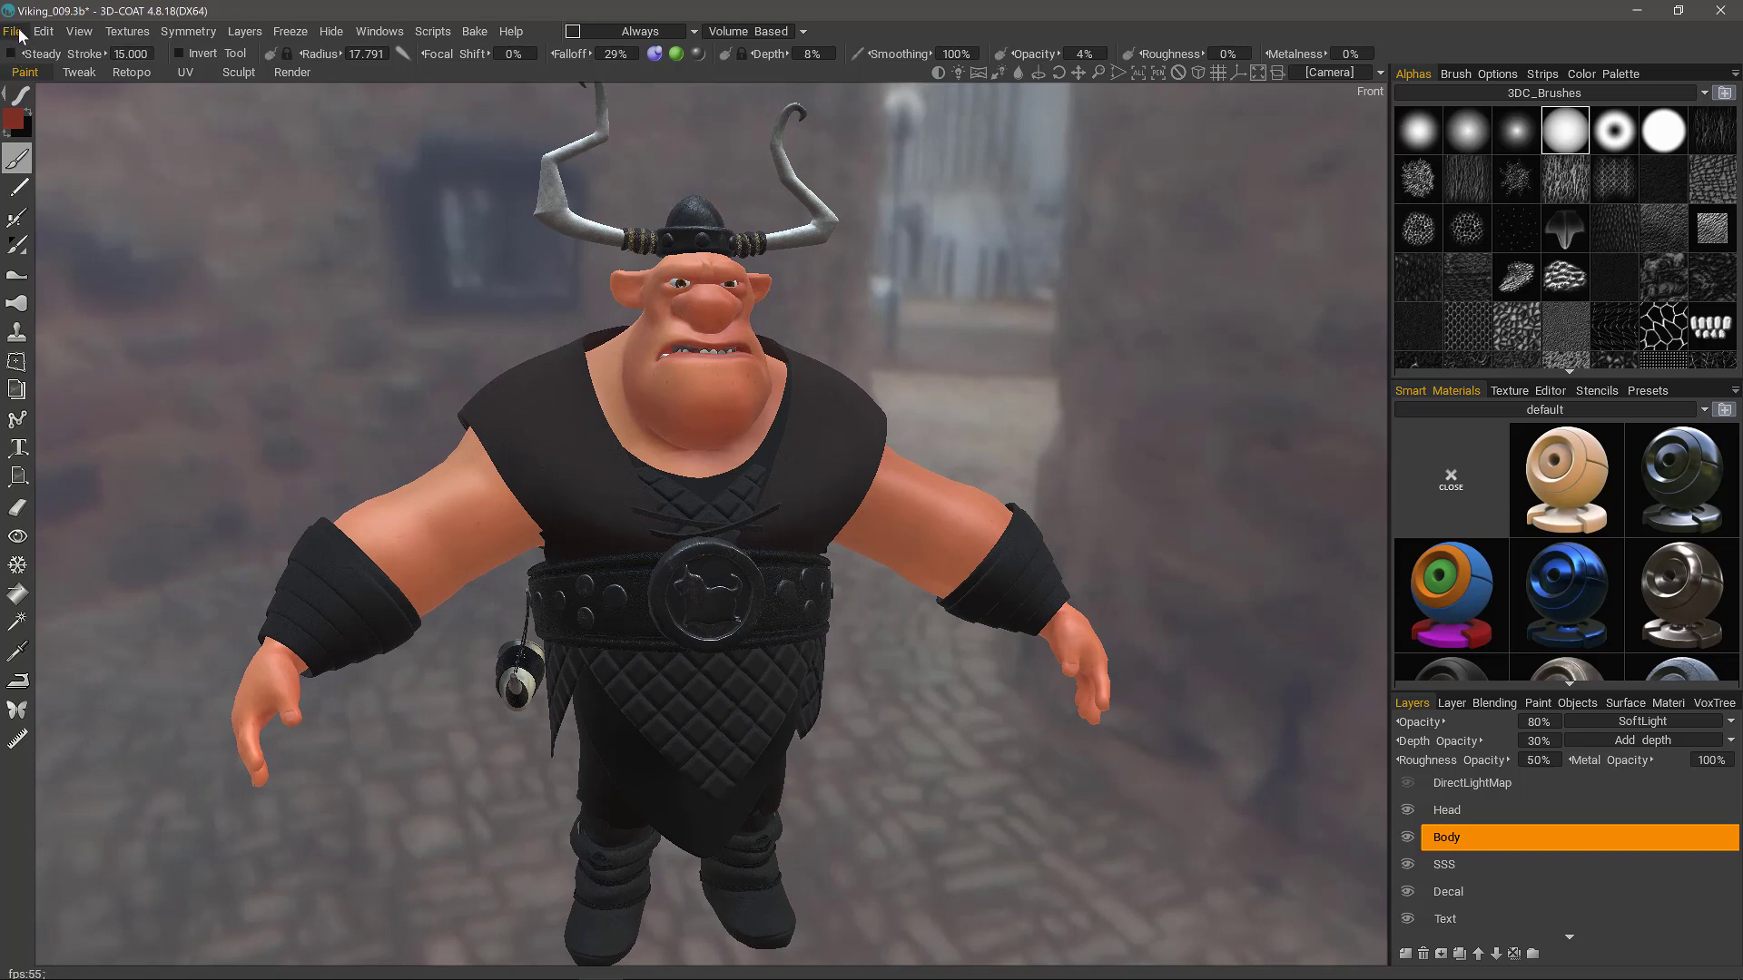
# Open the File export settings and choose the Unity (Standard) preset.
pyautogui.click(16, 33)
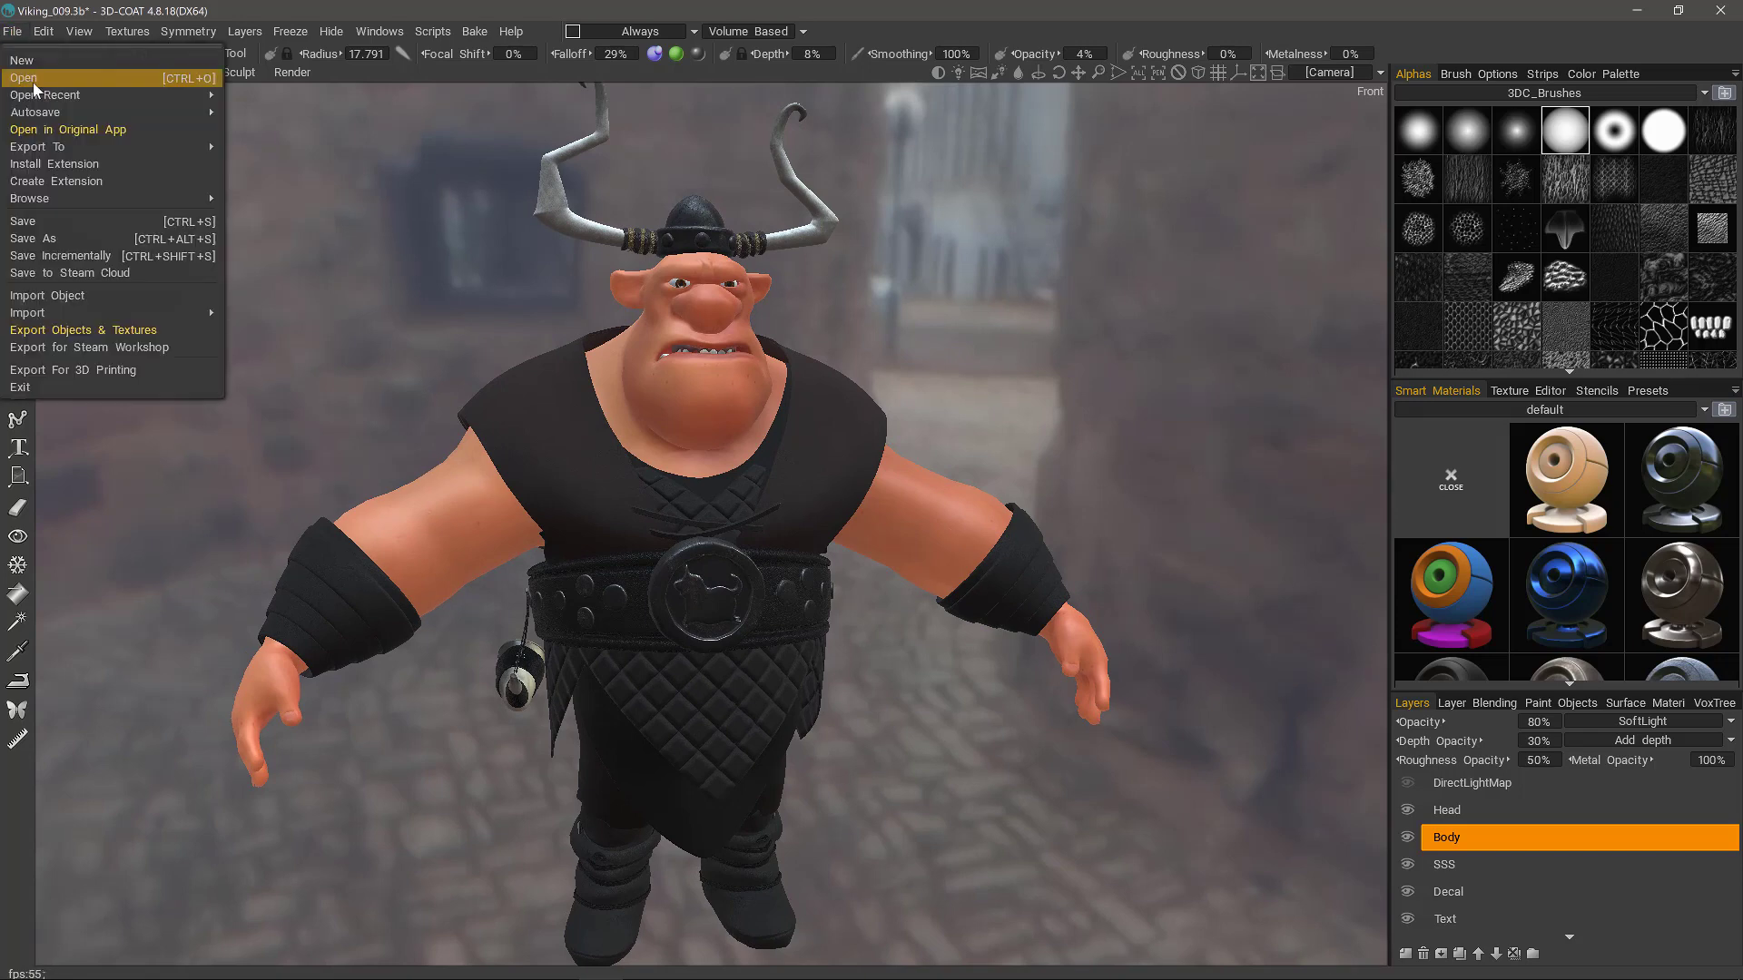
pyautogui.click(133, 332)
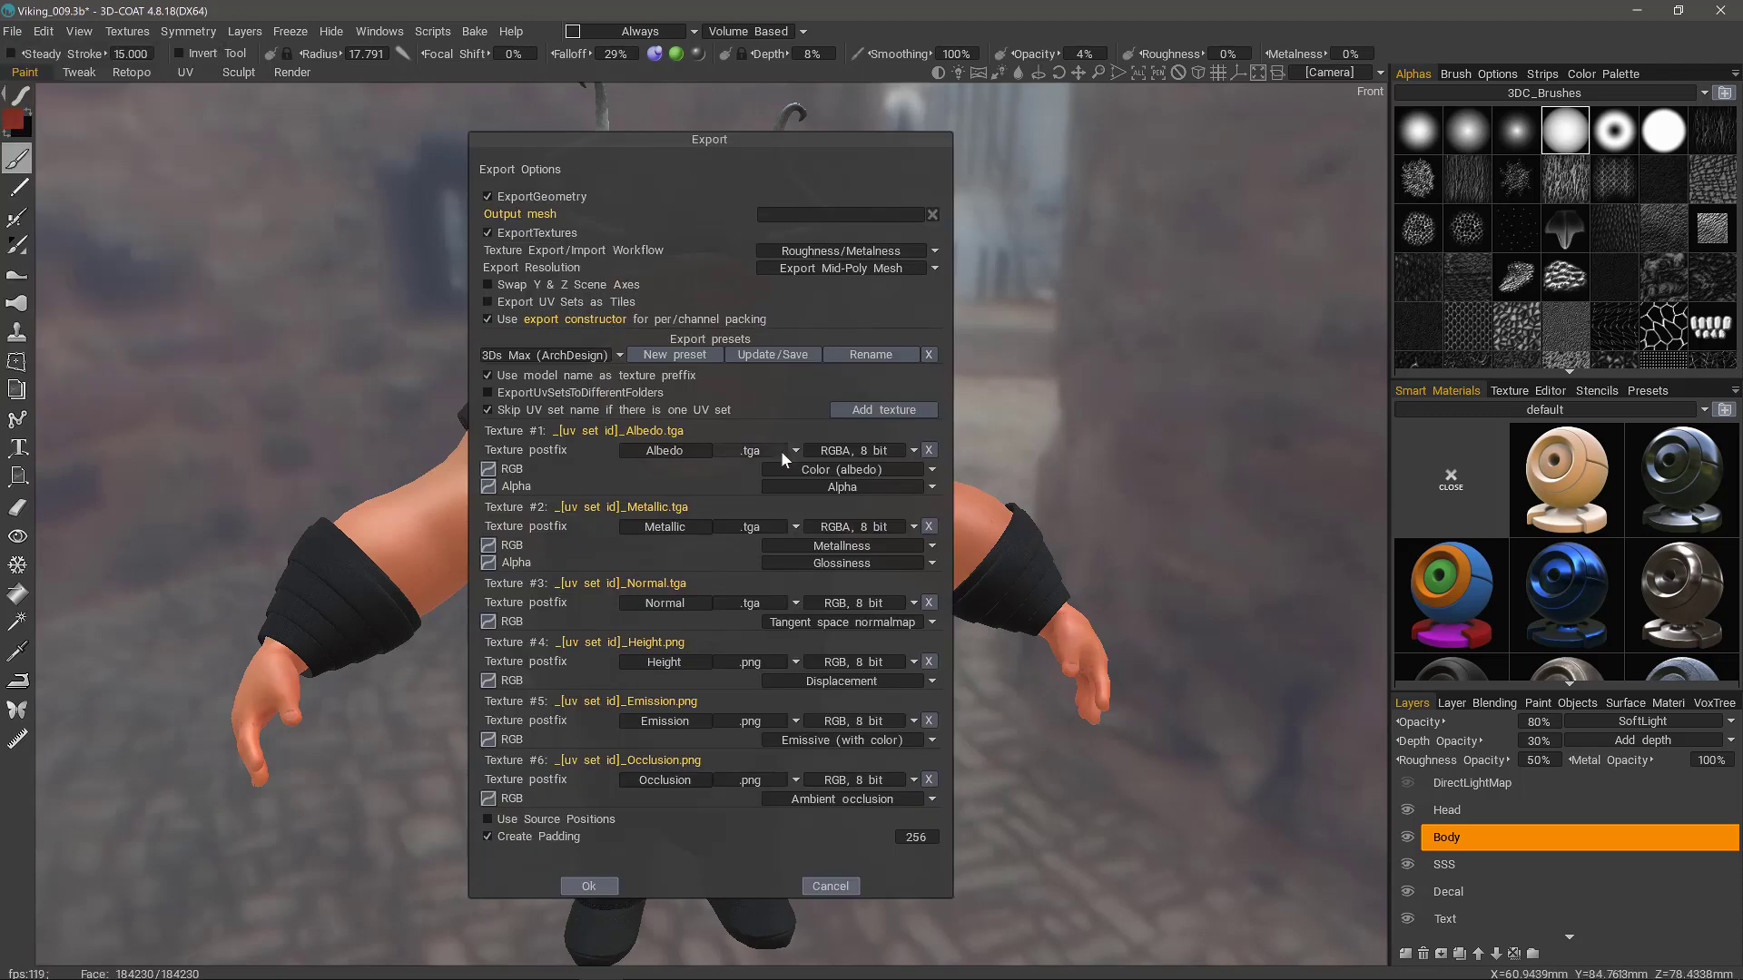
pyautogui.click(553, 355)
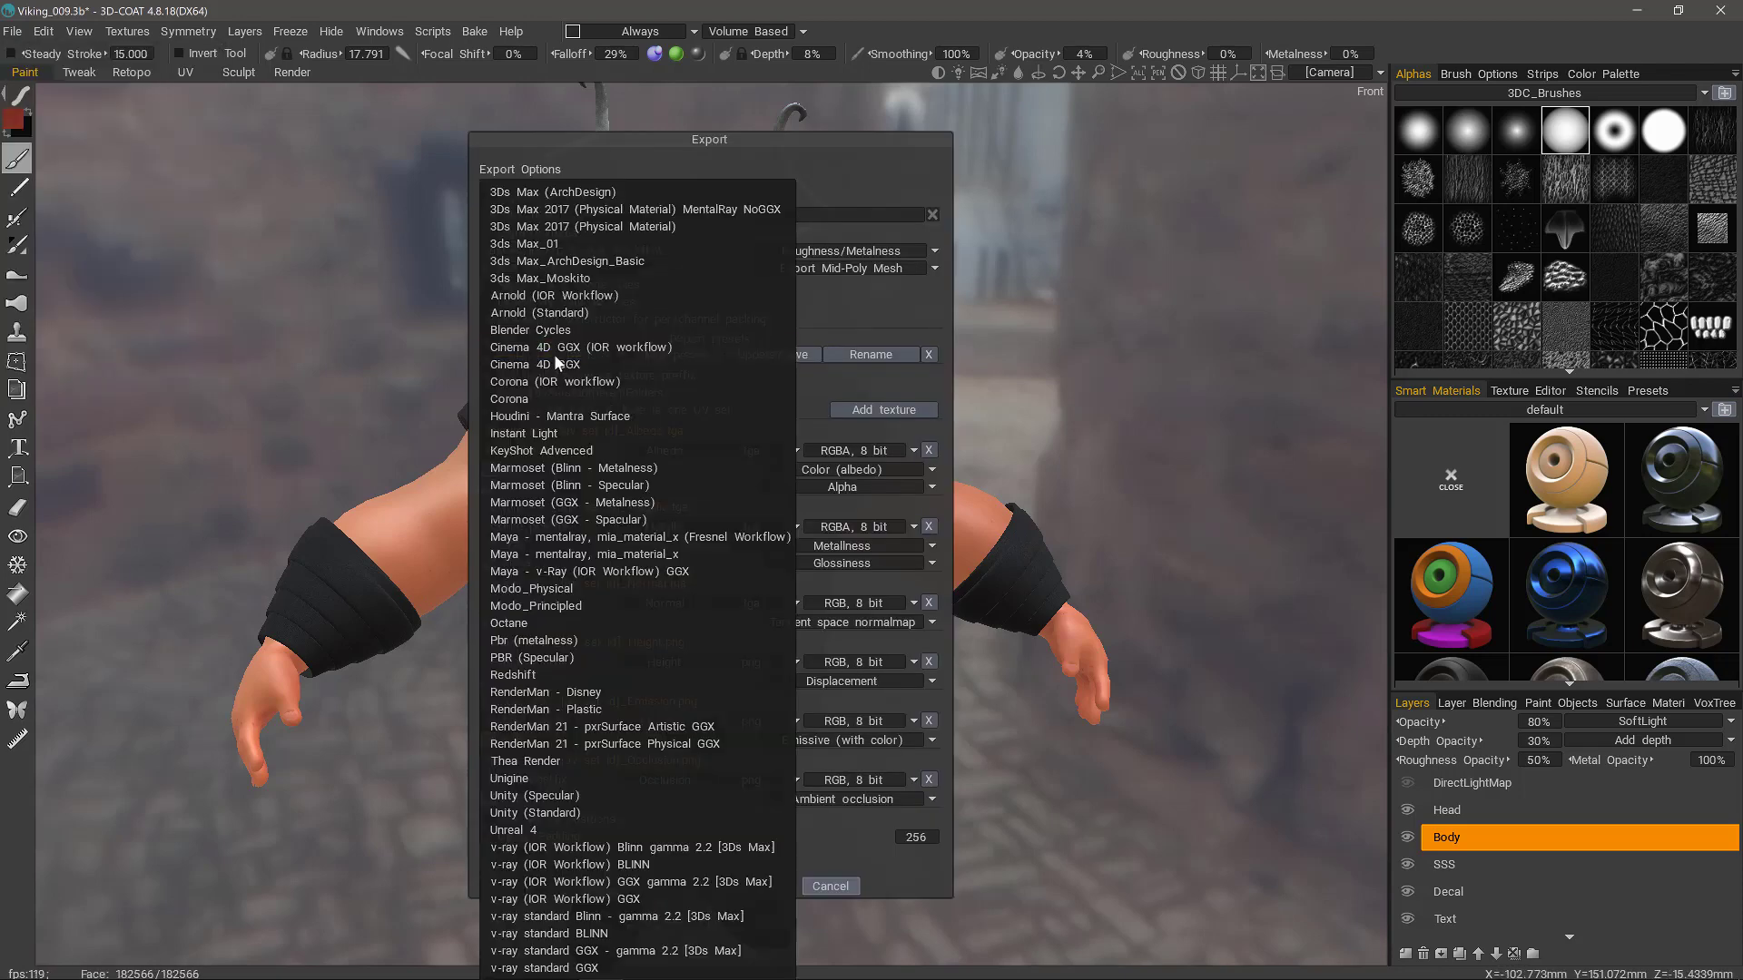
pyautogui.click(513, 817)
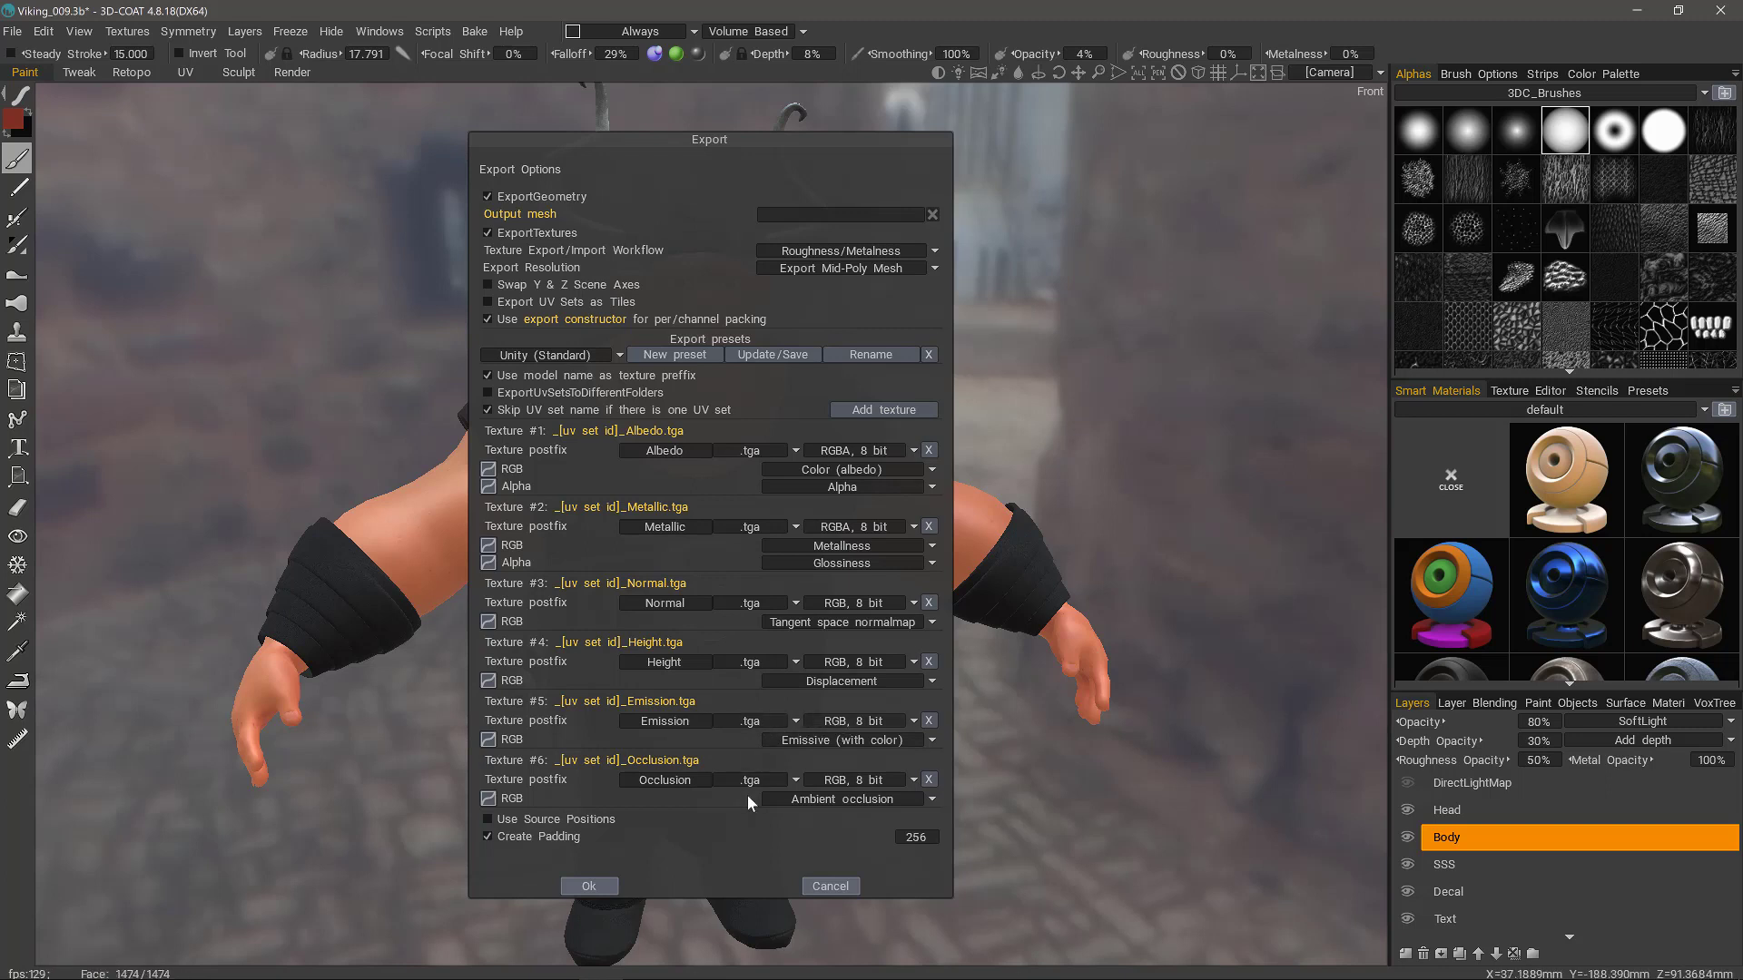
# Set the Occlusion and Emission texture formats to .png.
pyautogui.click(795, 781)
pyautogui.click(764, 818)
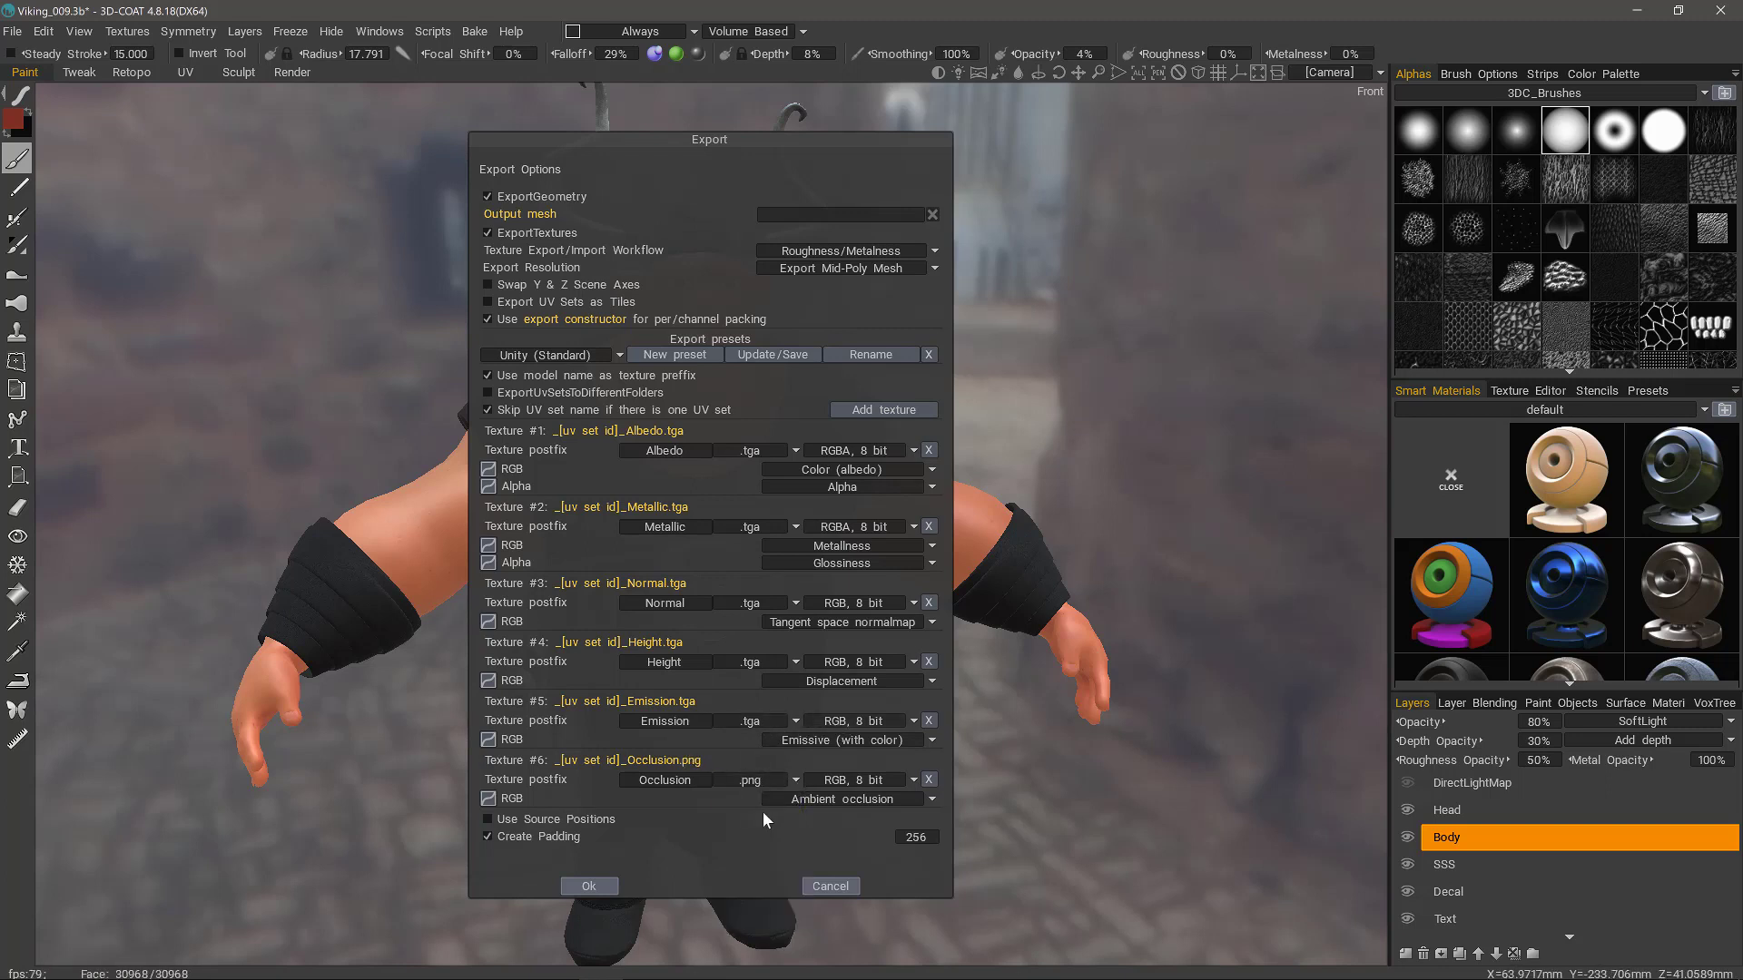
pyautogui.click(786, 723)
pyautogui.click(759, 760)
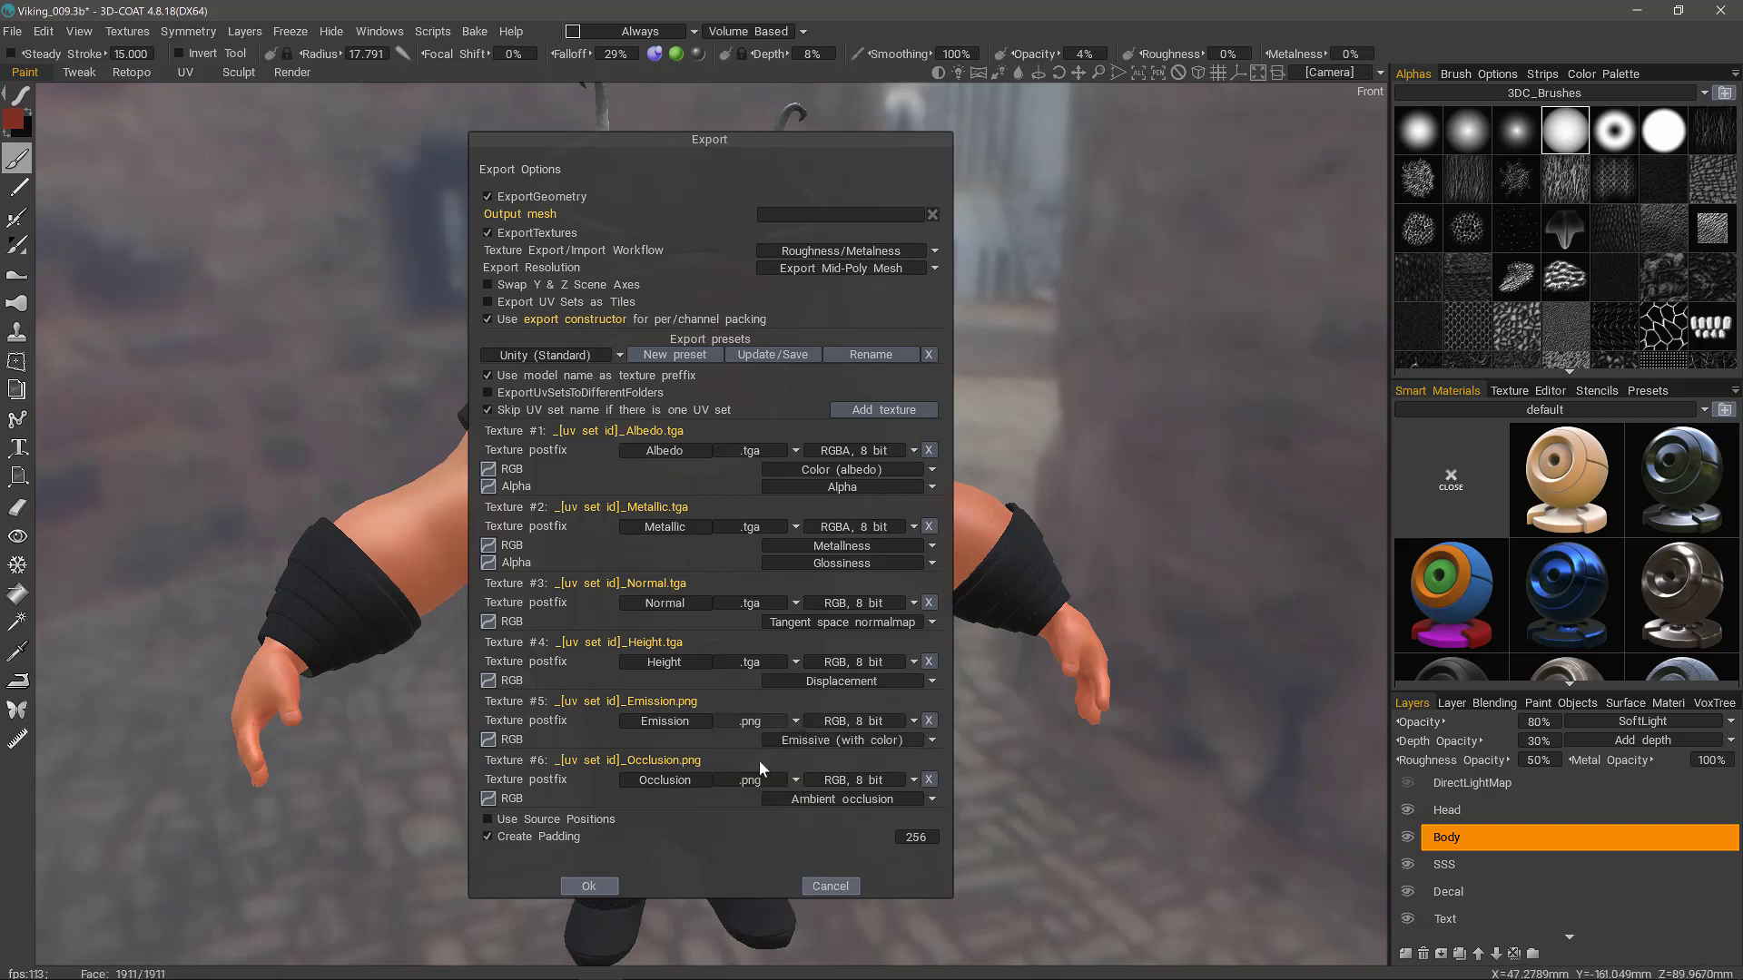
# Cancel the Export dialog, then make the DirectLightMap layer visible and solo it with Alt.
pyautogui.click(830, 887)
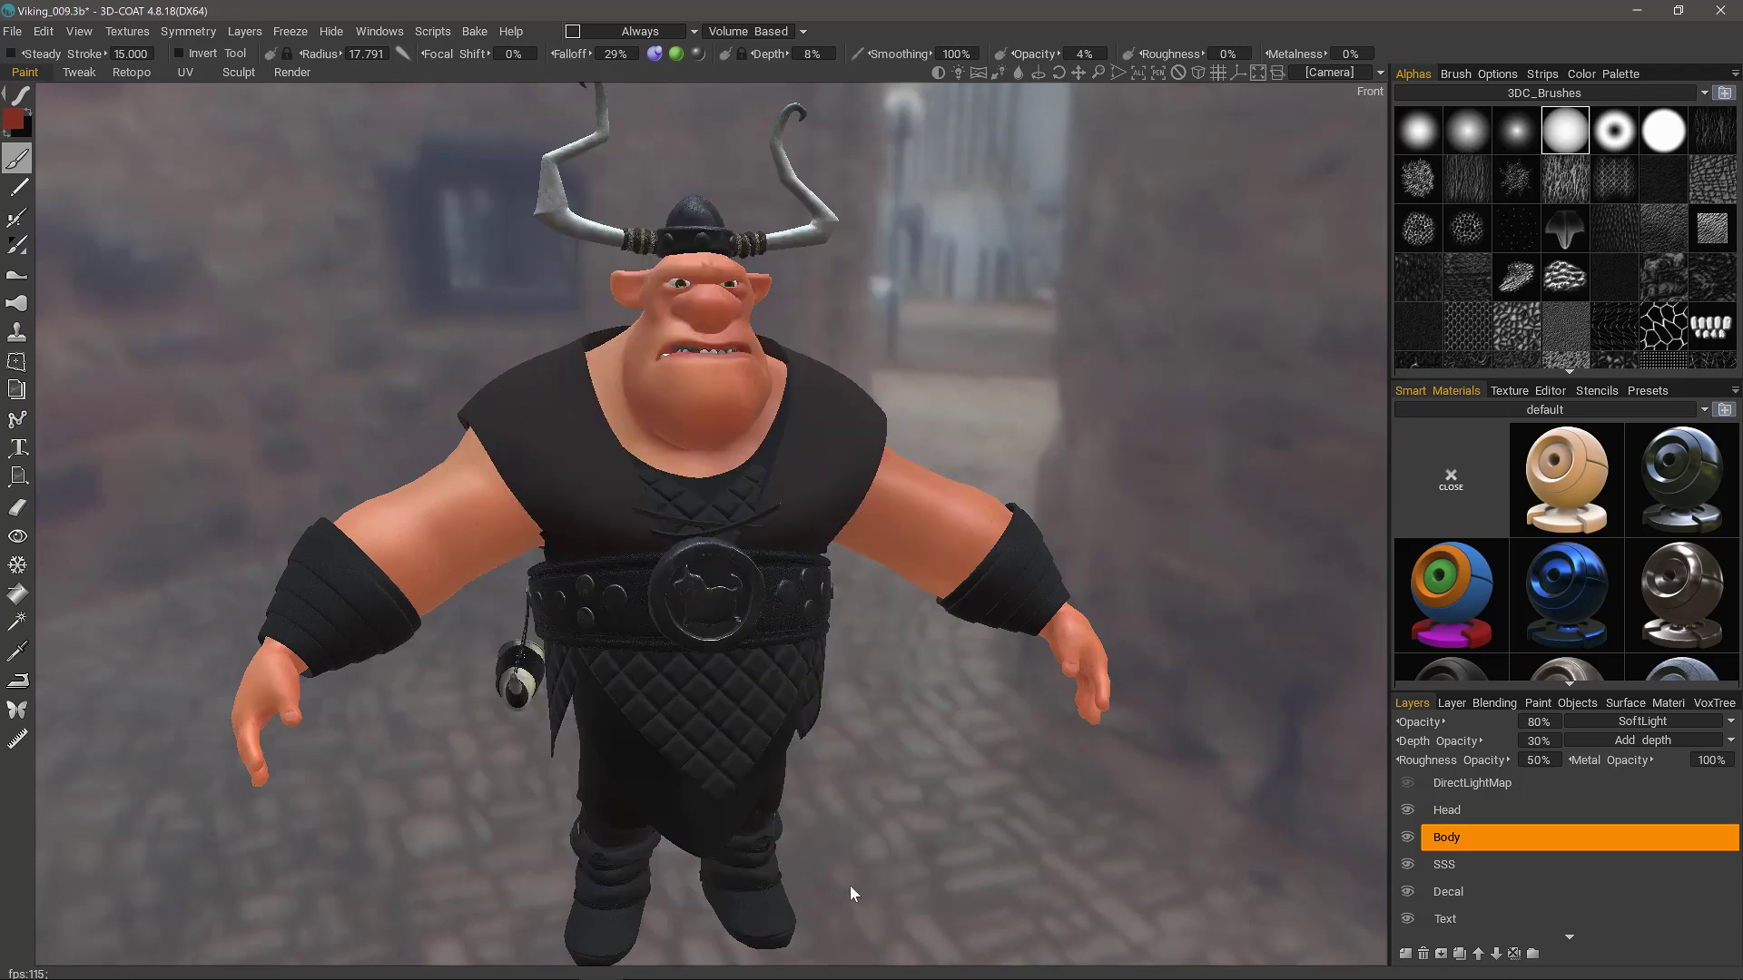
pyautogui.click(1468, 787)
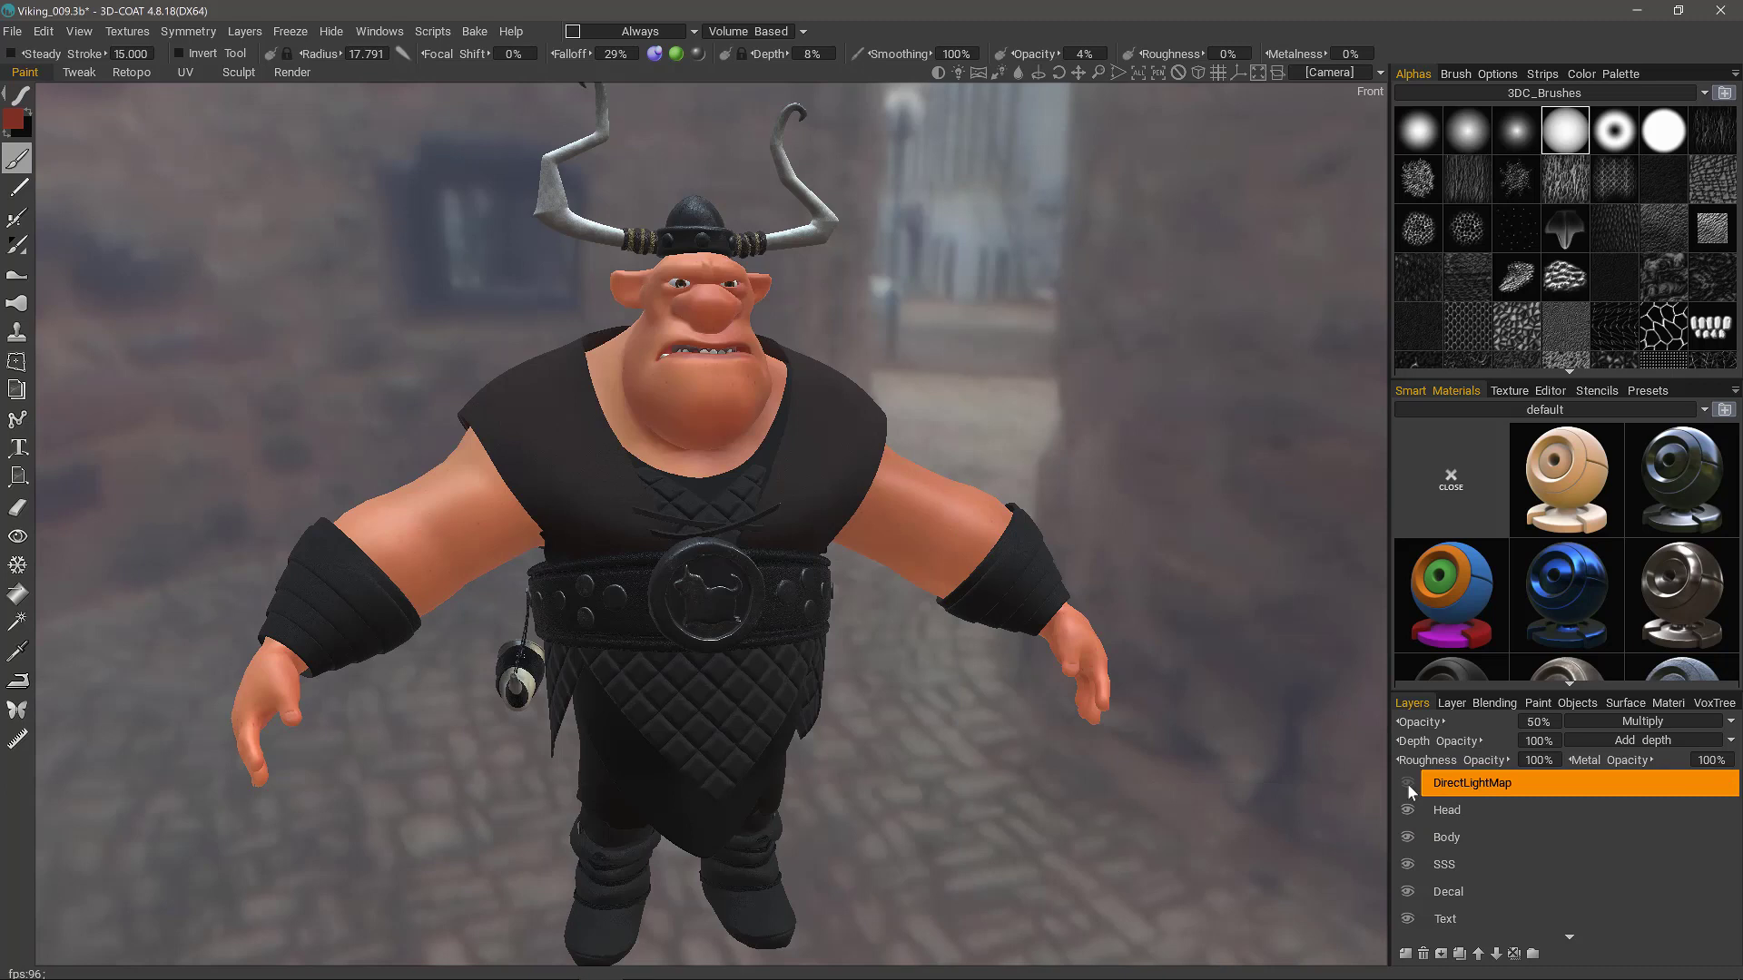
pyautogui.click(1408, 785)
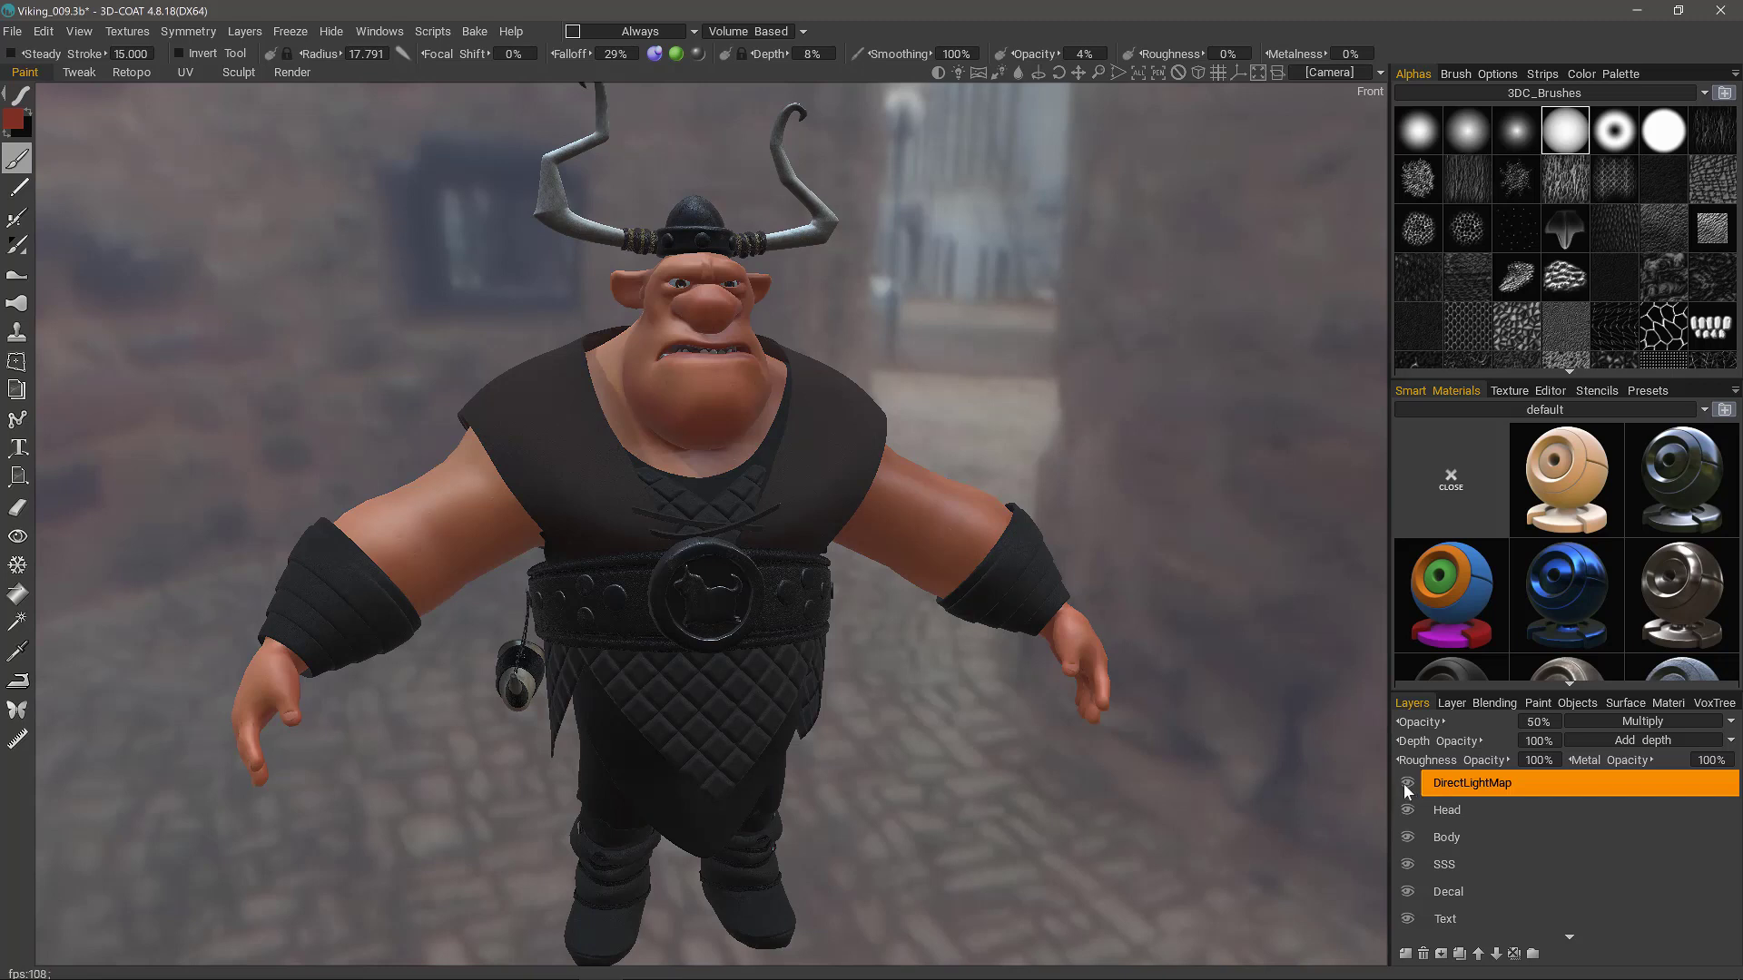
pyautogui.press('alt')
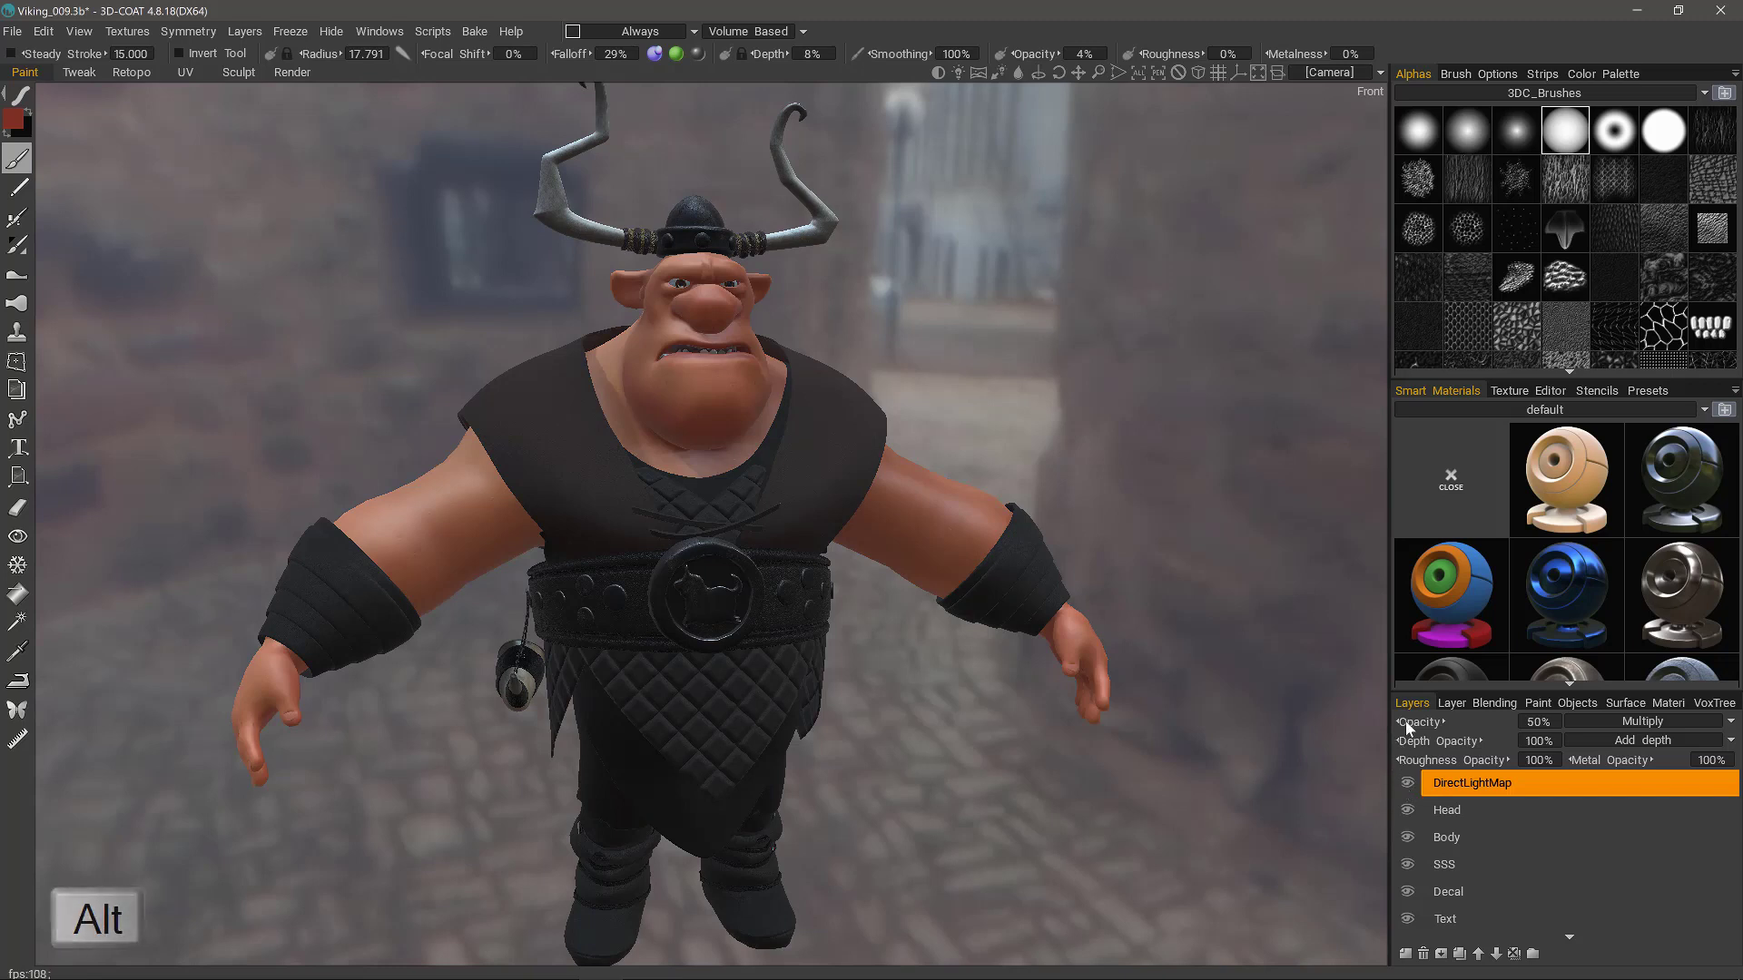
pyautogui.keyDown('alt'); pyautogui.click(1408, 783); pyautogui.keyUp('alt')
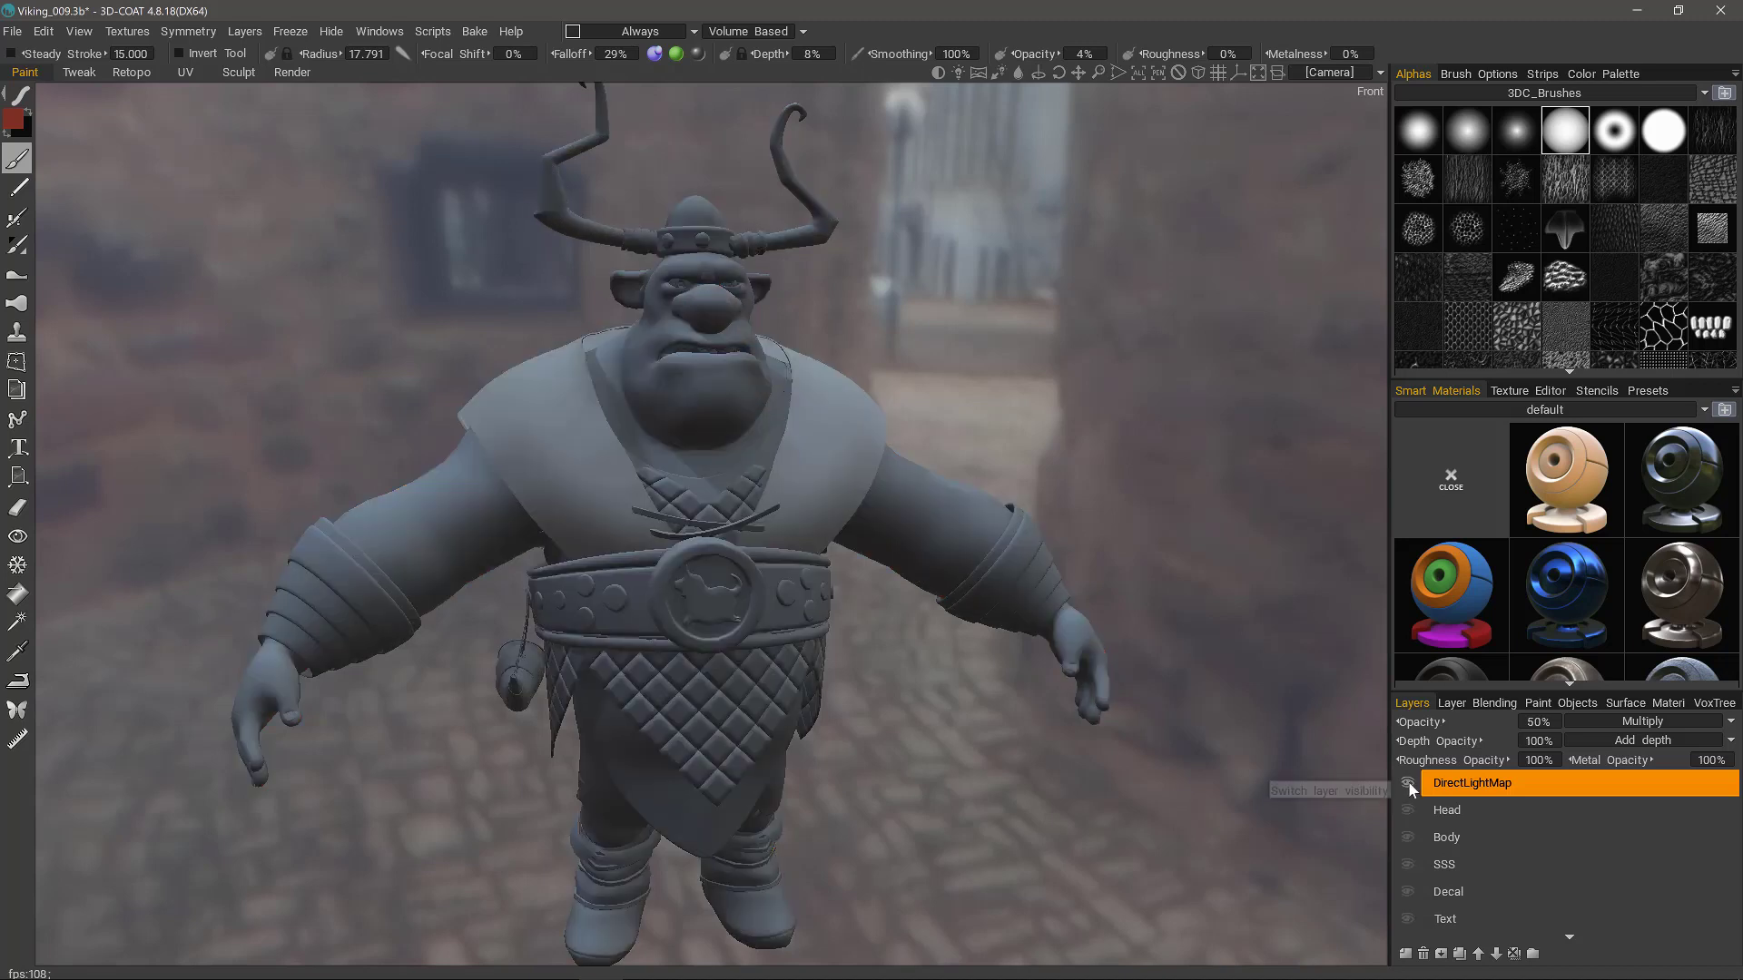
# In Paint Objects, Alt-click Body's eye to show only the Body object.
pyautogui.click(1561, 702)
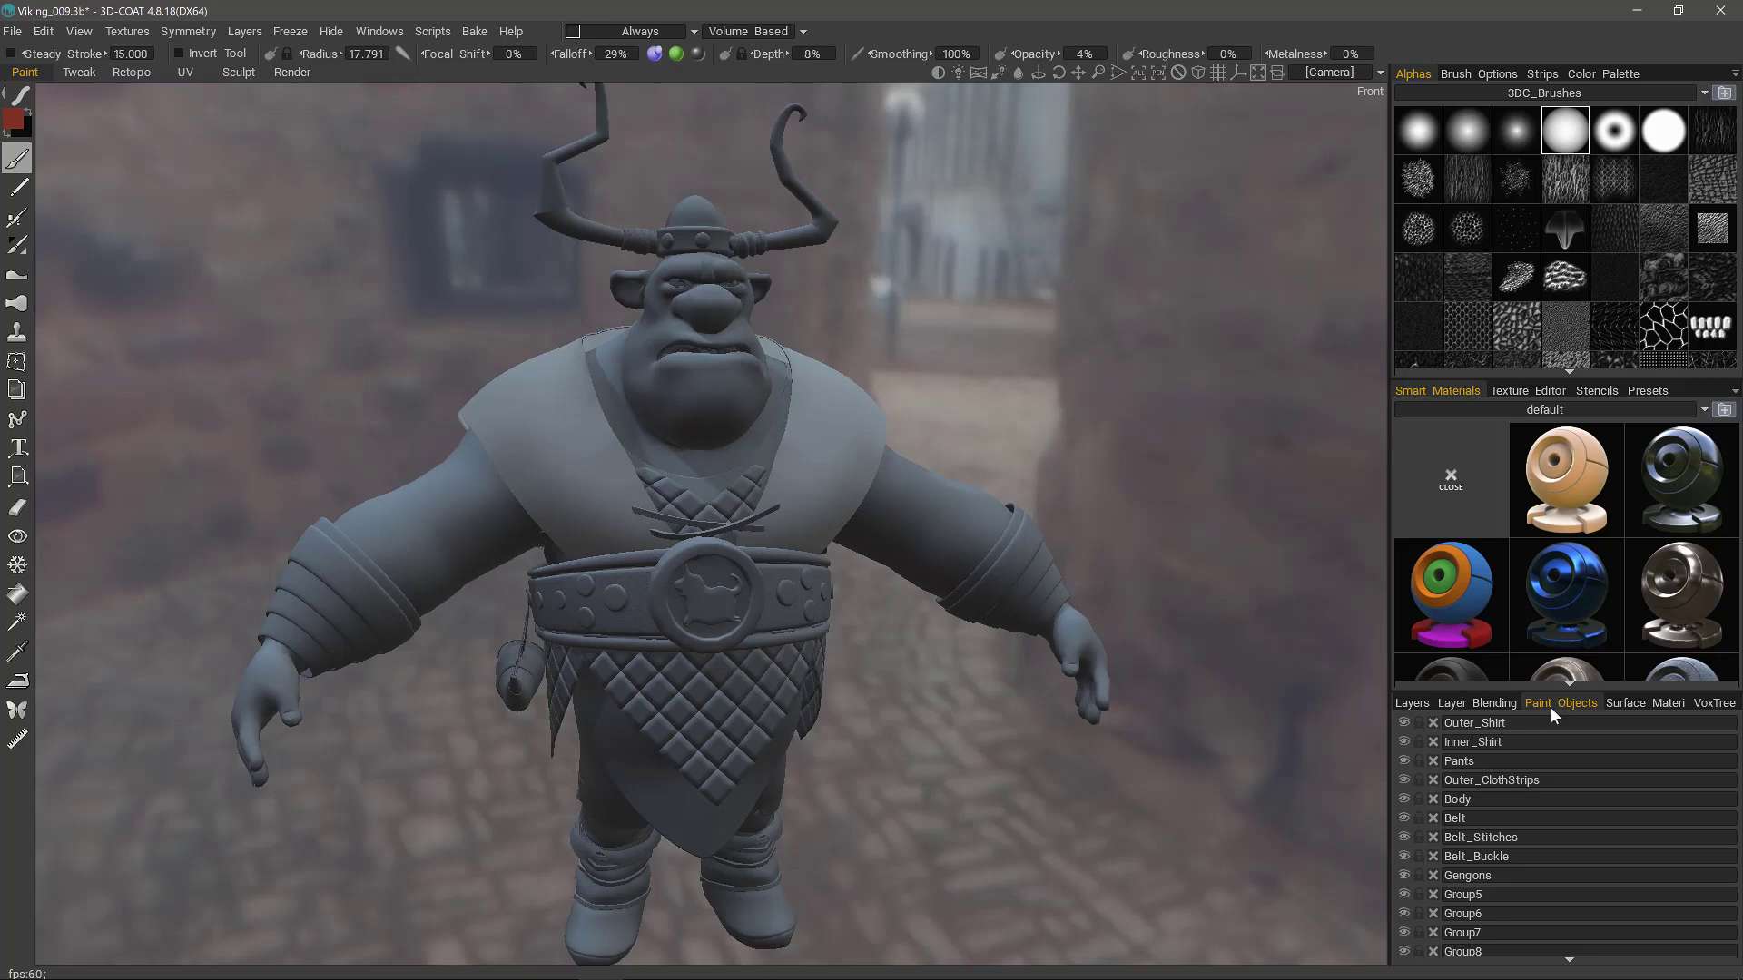
pyautogui.press('alt')
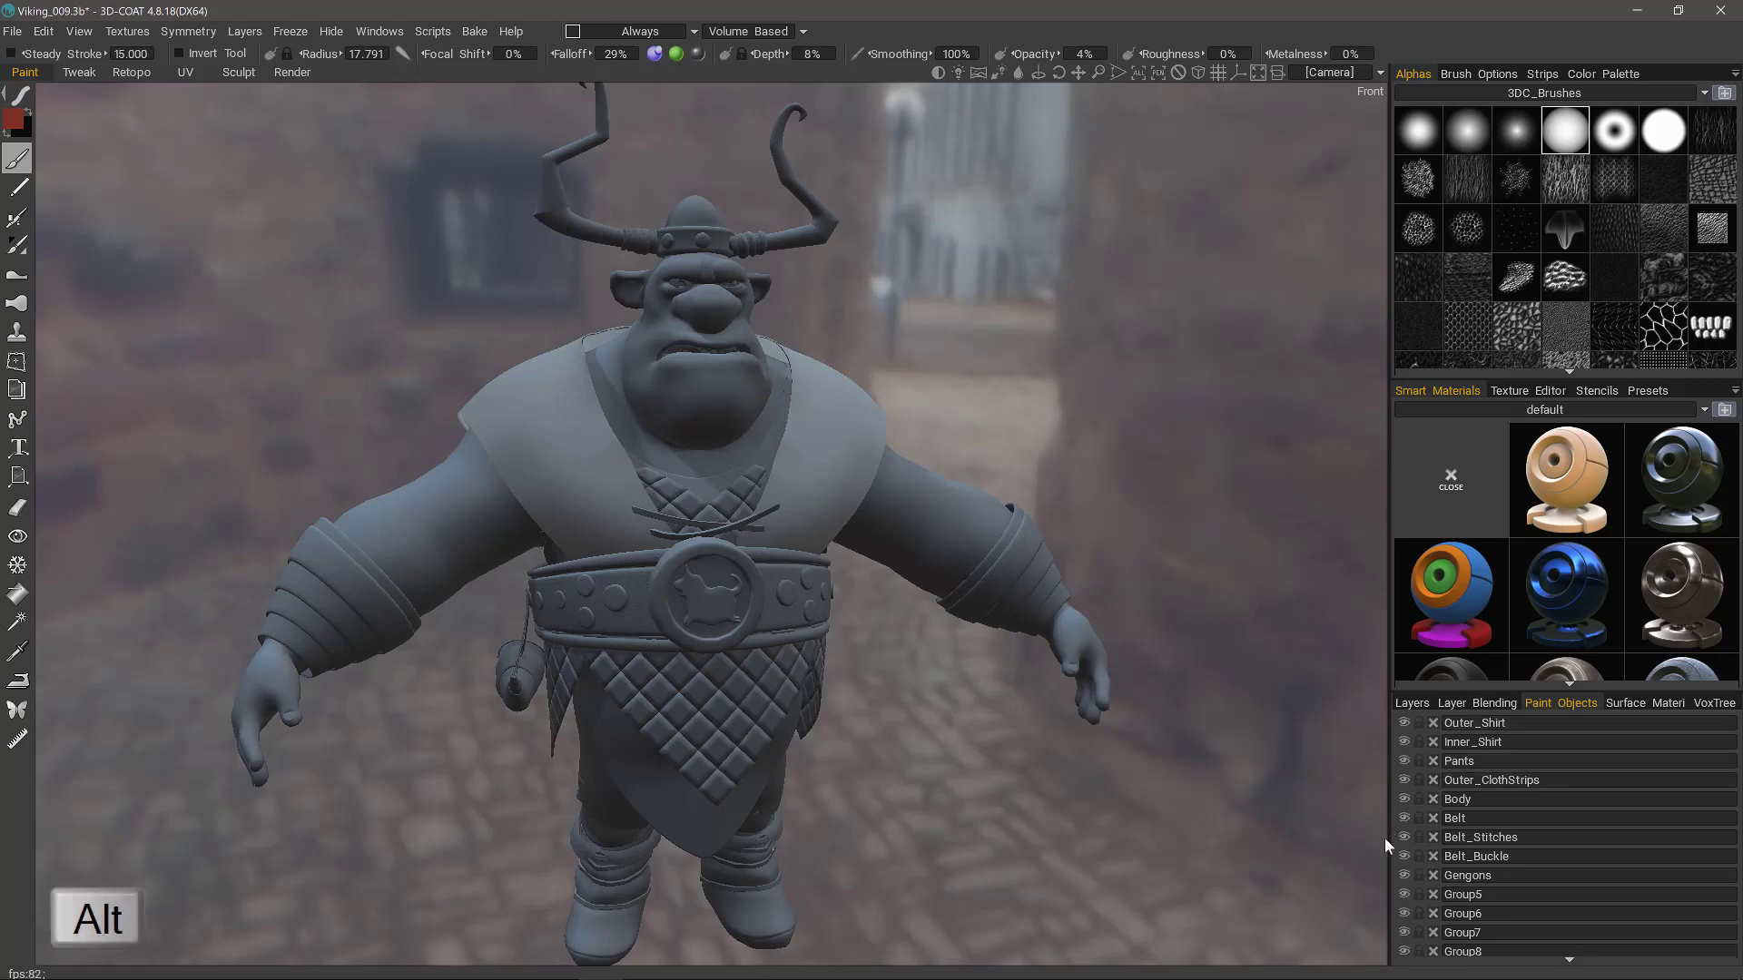
pyautogui.keyDown('alt'); pyautogui.click(1403, 797); pyautogui.keyUp('alt')
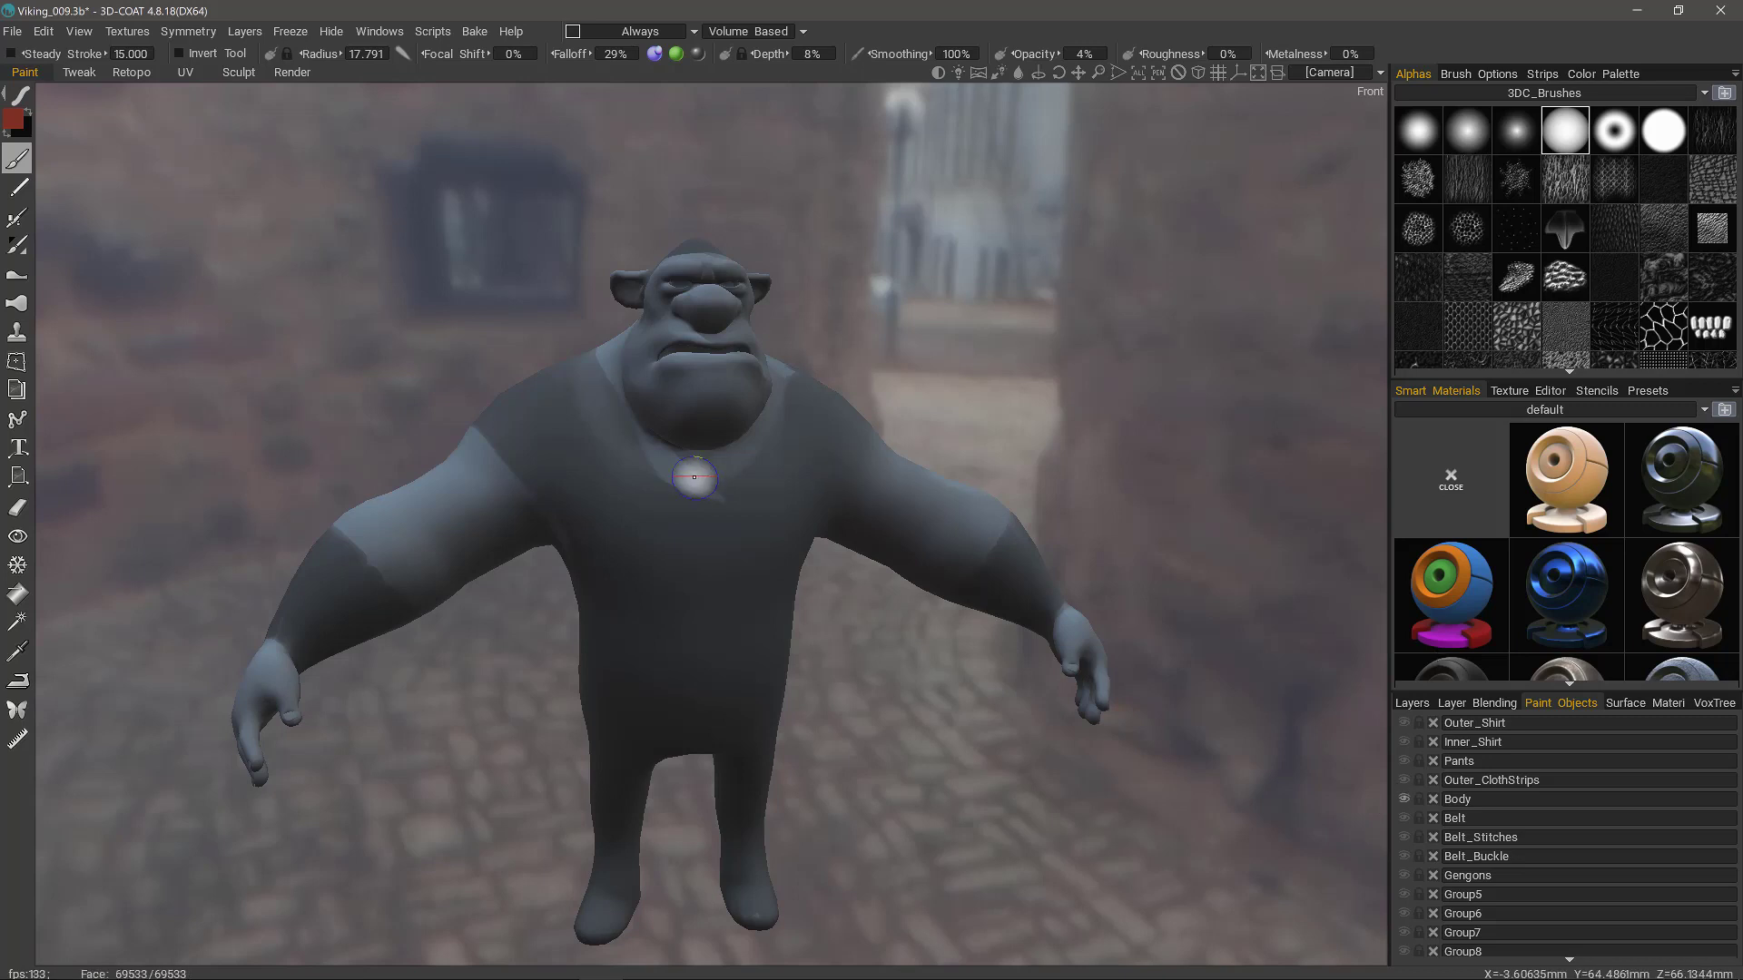
# Switch the viewport to Flat Shade and orbit to a close front view of the body.
pyautogui.click(79, 30)
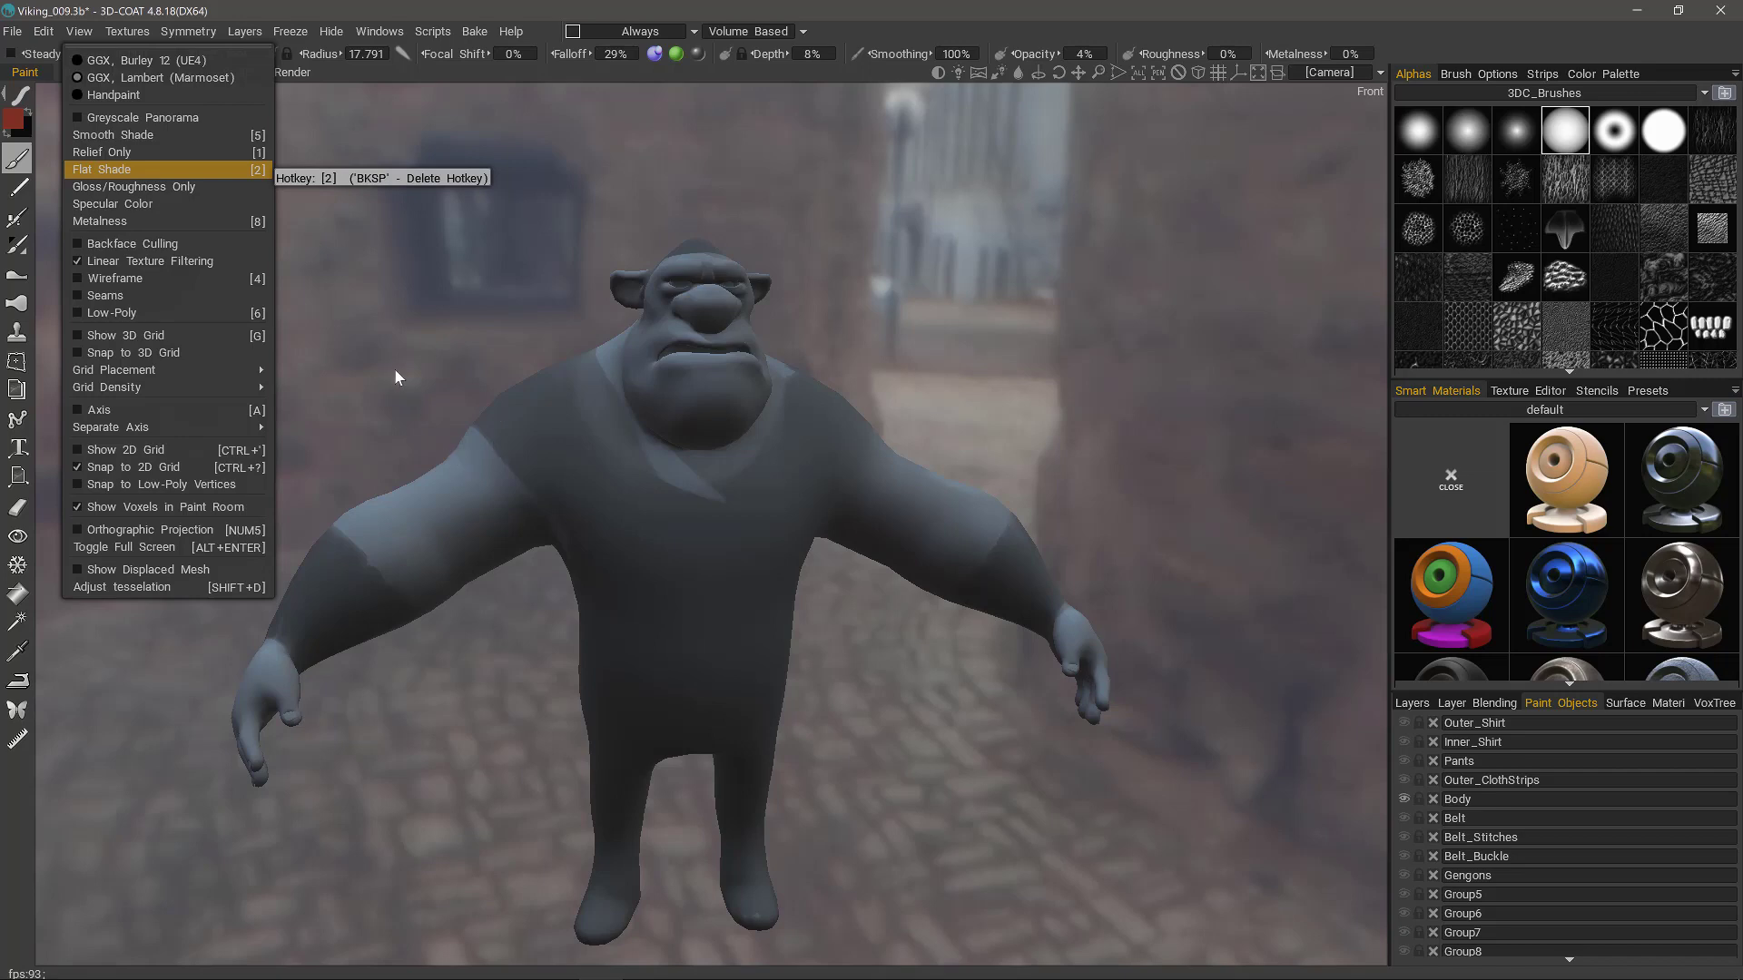
pyautogui.press('2')
pyautogui.moveTo(477, 403)
pyautogui.mouseDown()
pyautogui.moveTo(553, 471)
pyautogui.moveTo(644, 461)
pyautogui.moveTo(731, 314)
pyautogui.mouseUp()
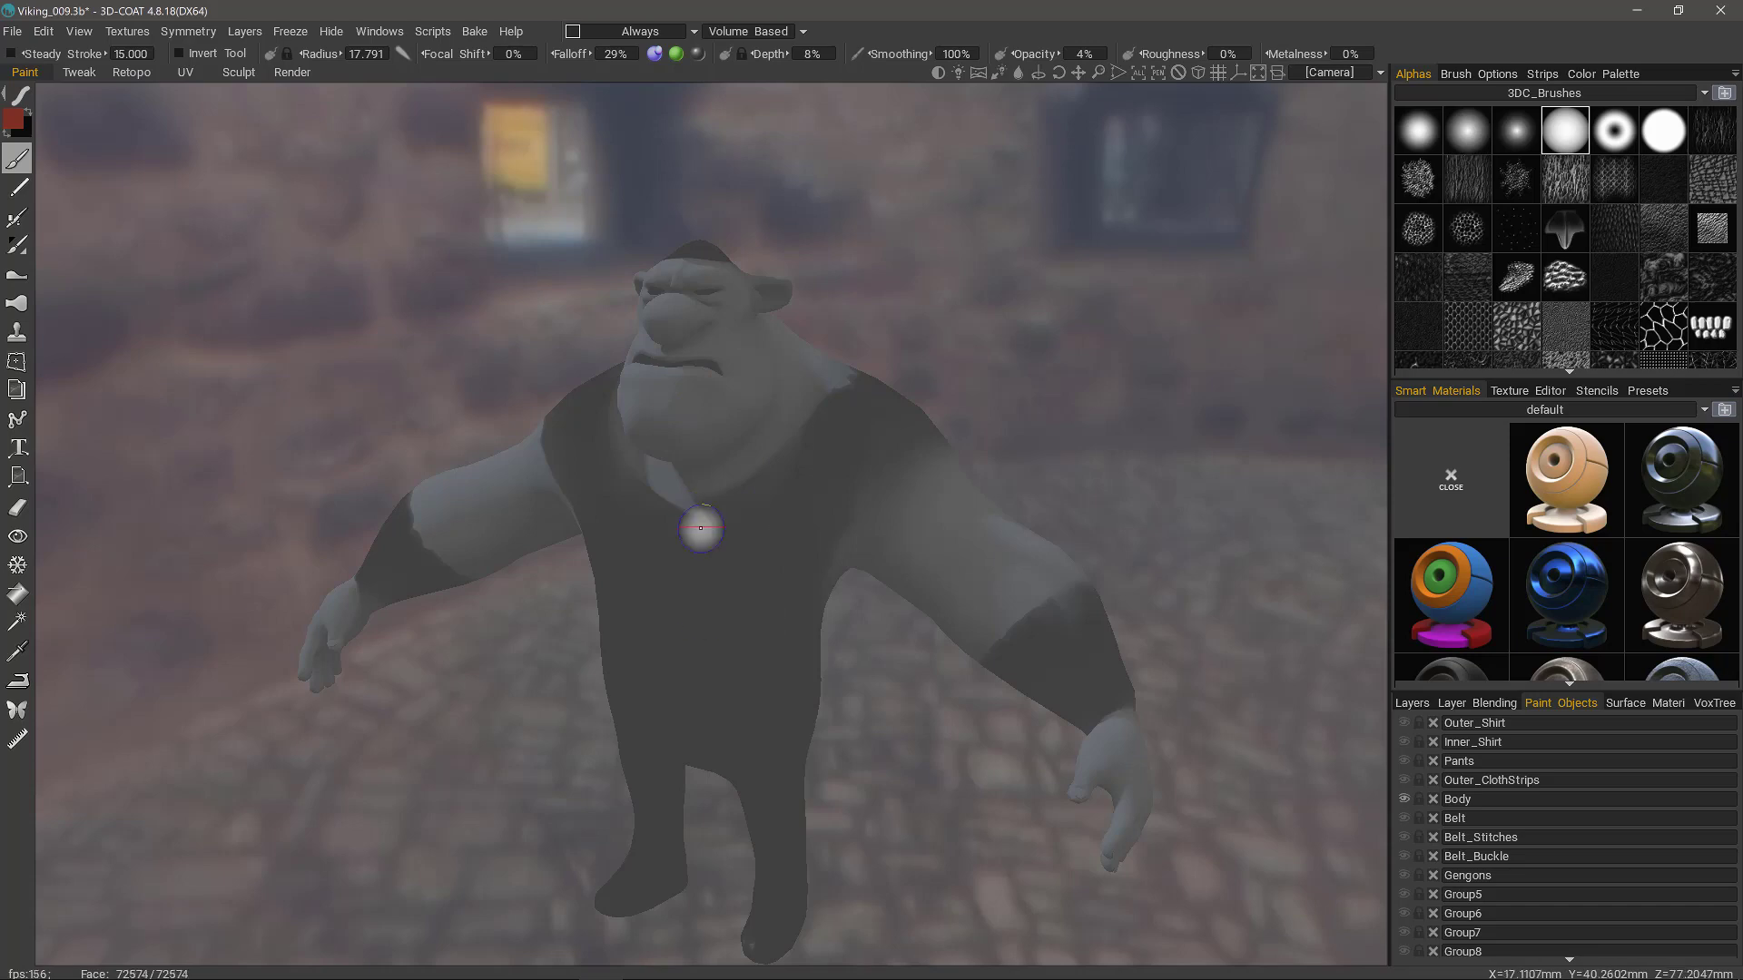
pyautogui.moveTo(719, 517); pyautogui.dragTo(684, 497)
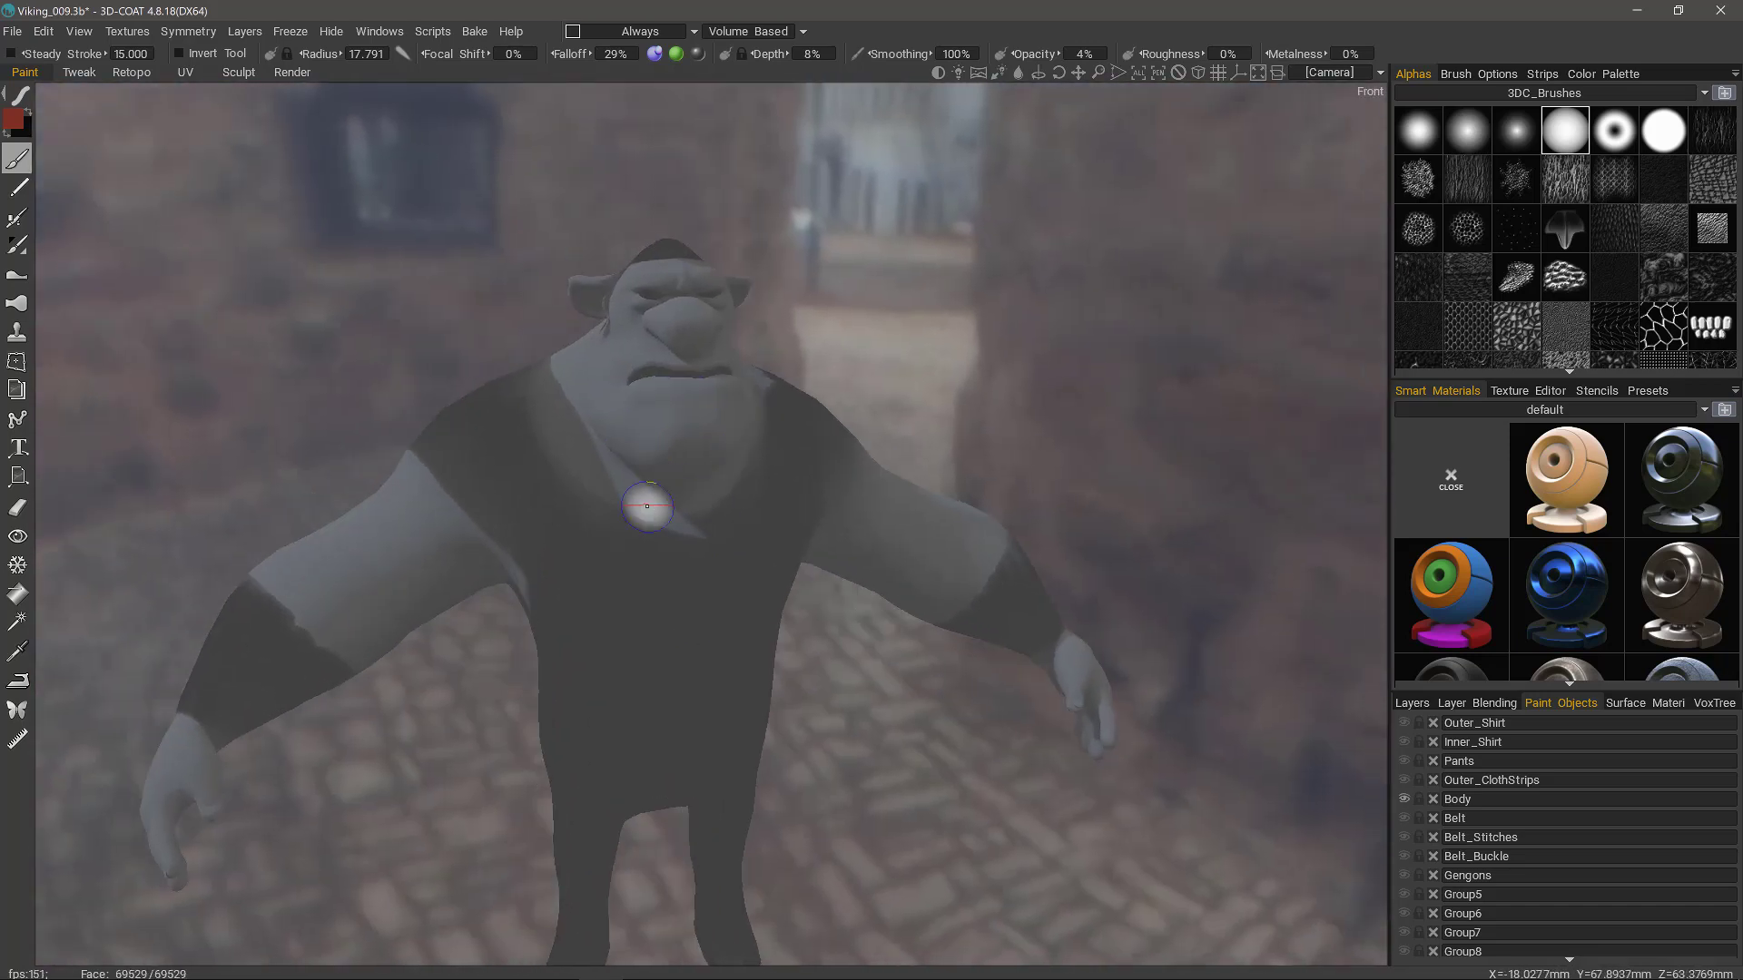
pyautogui.moveTo(643, 613)
pyautogui.mouseDown()
pyautogui.moveTo(798, 645)
pyautogui.moveTo(712, 646)
pyautogui.moveTo(723, 762)
pyautogui.moveTo(744, 623)
pyautogui.moveTo(817, 635)
pyautogui.mouseUp()
# Back in Layers, hide the DirectLightMap layer, rotate the grey model, then show it again.
pyautogui.click(1412, 703)
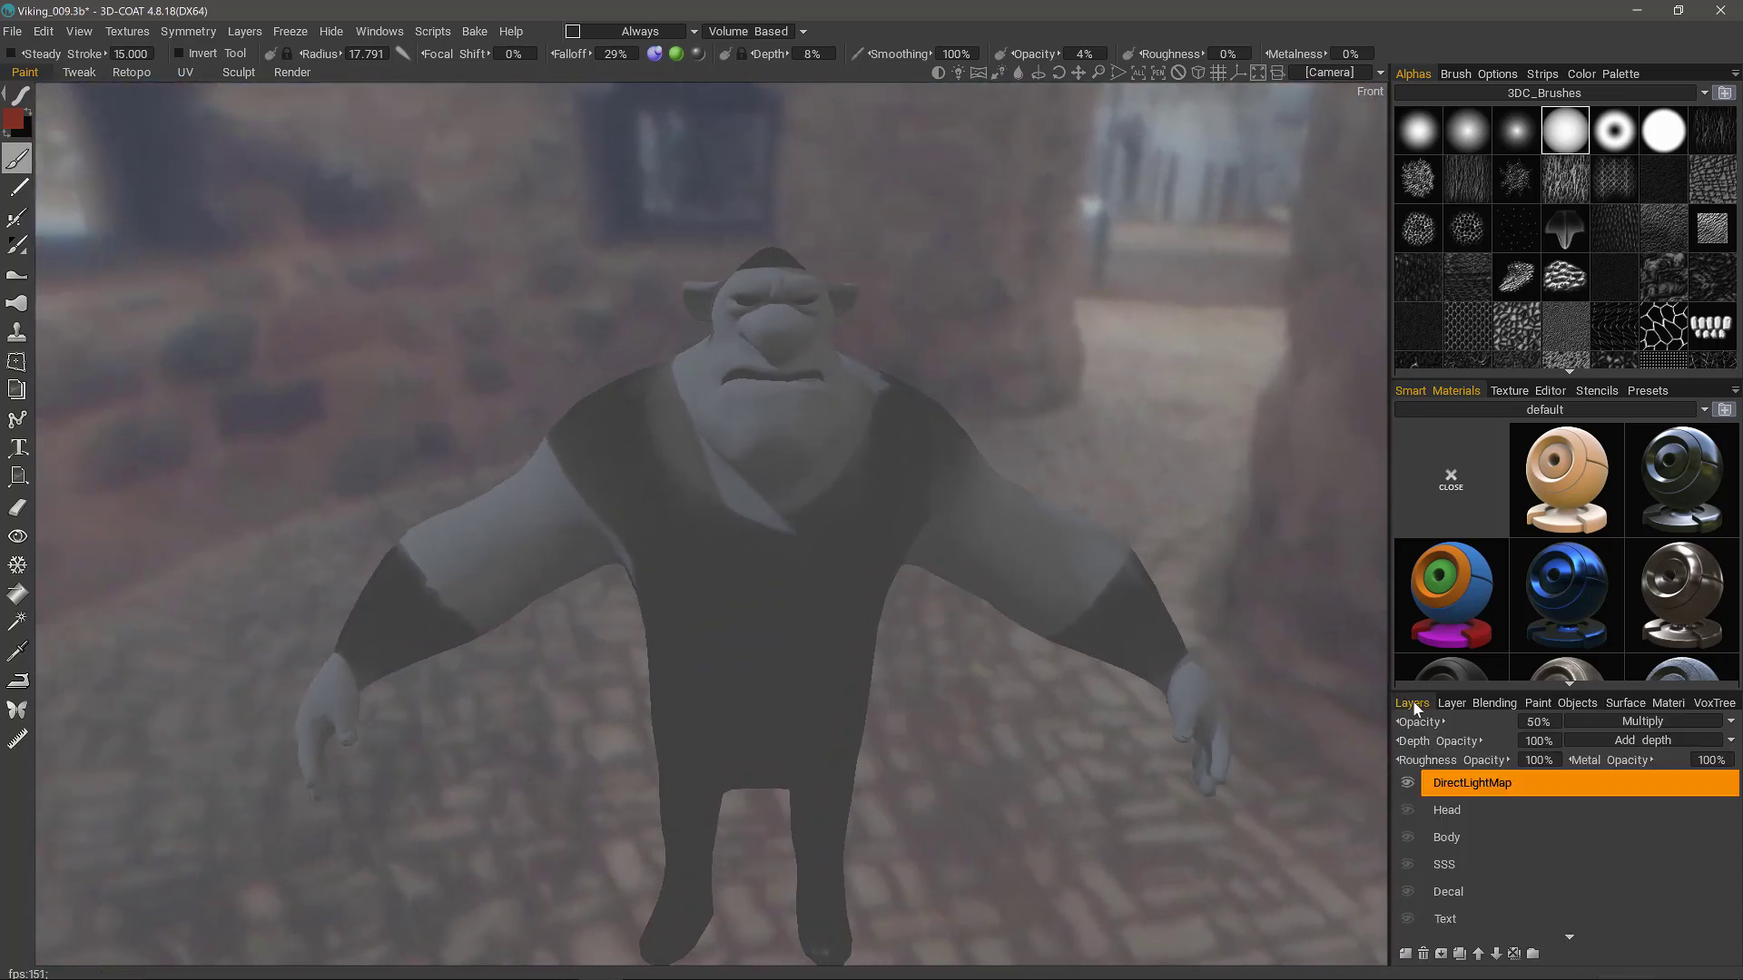
pyautogui.click(1407, 784)
pyautogui.moveTo(1372, 759); pyautogui.dragTo(790, 475)
pyautogui.click(1408, 783)
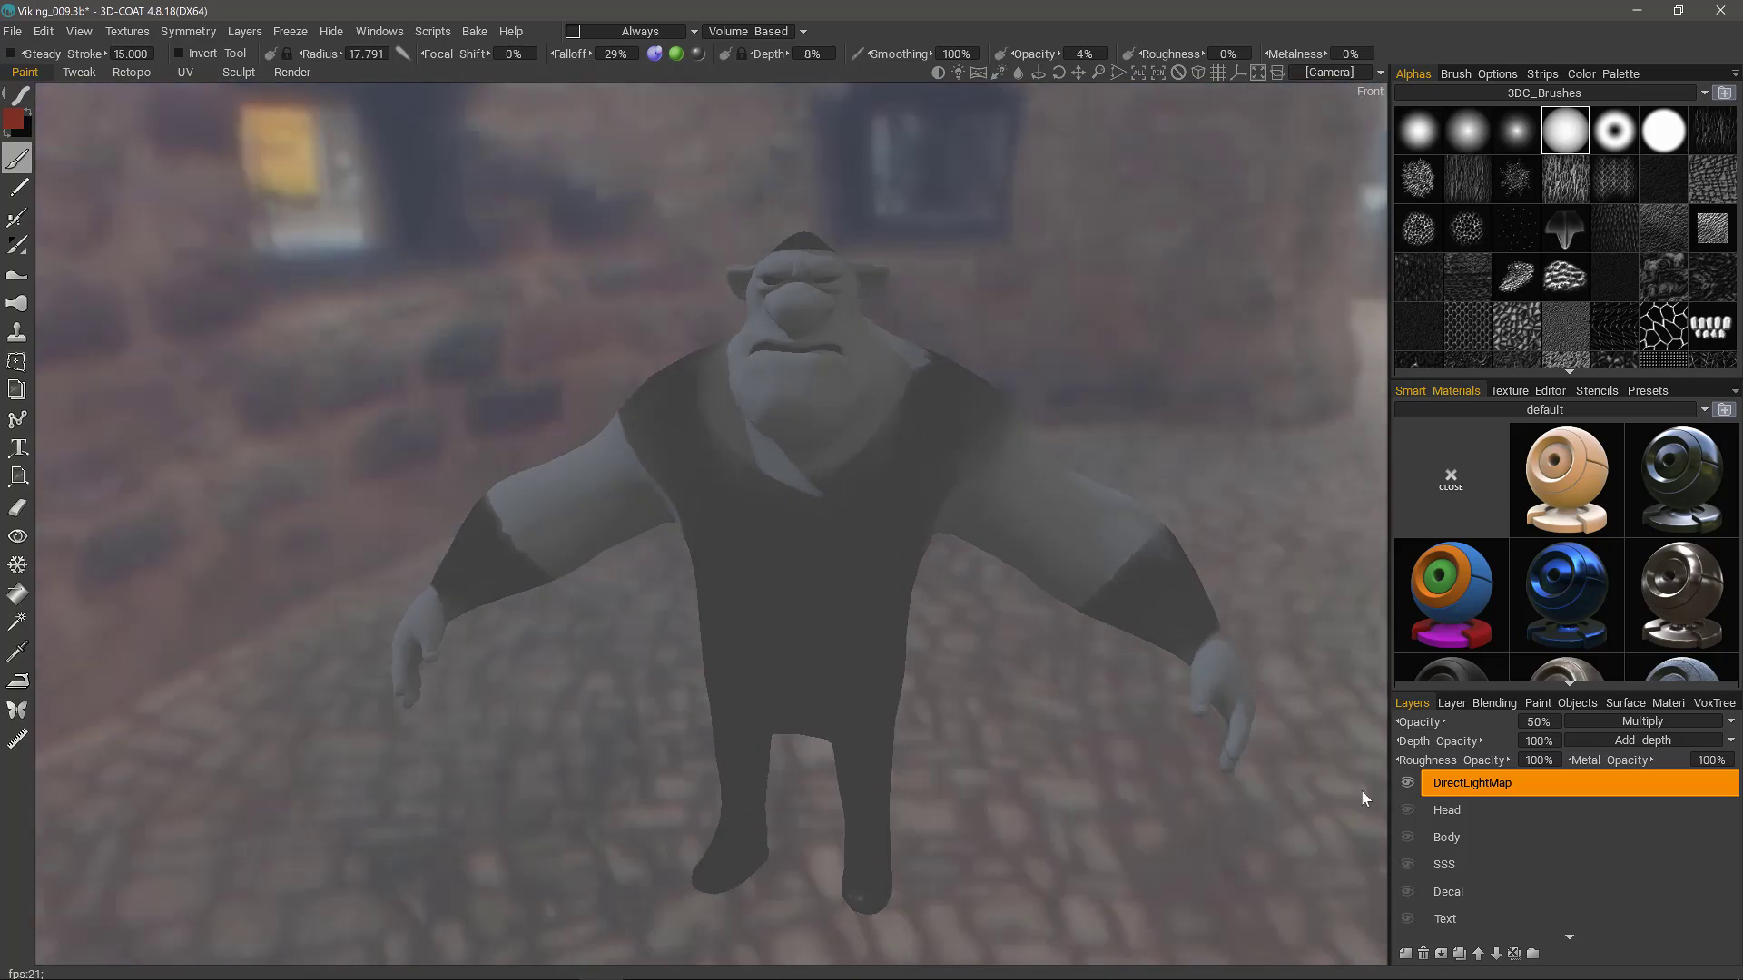
# Turn the Head and Body layers on and rotate around the coloured body.
pyautogui.click(1407, 809)
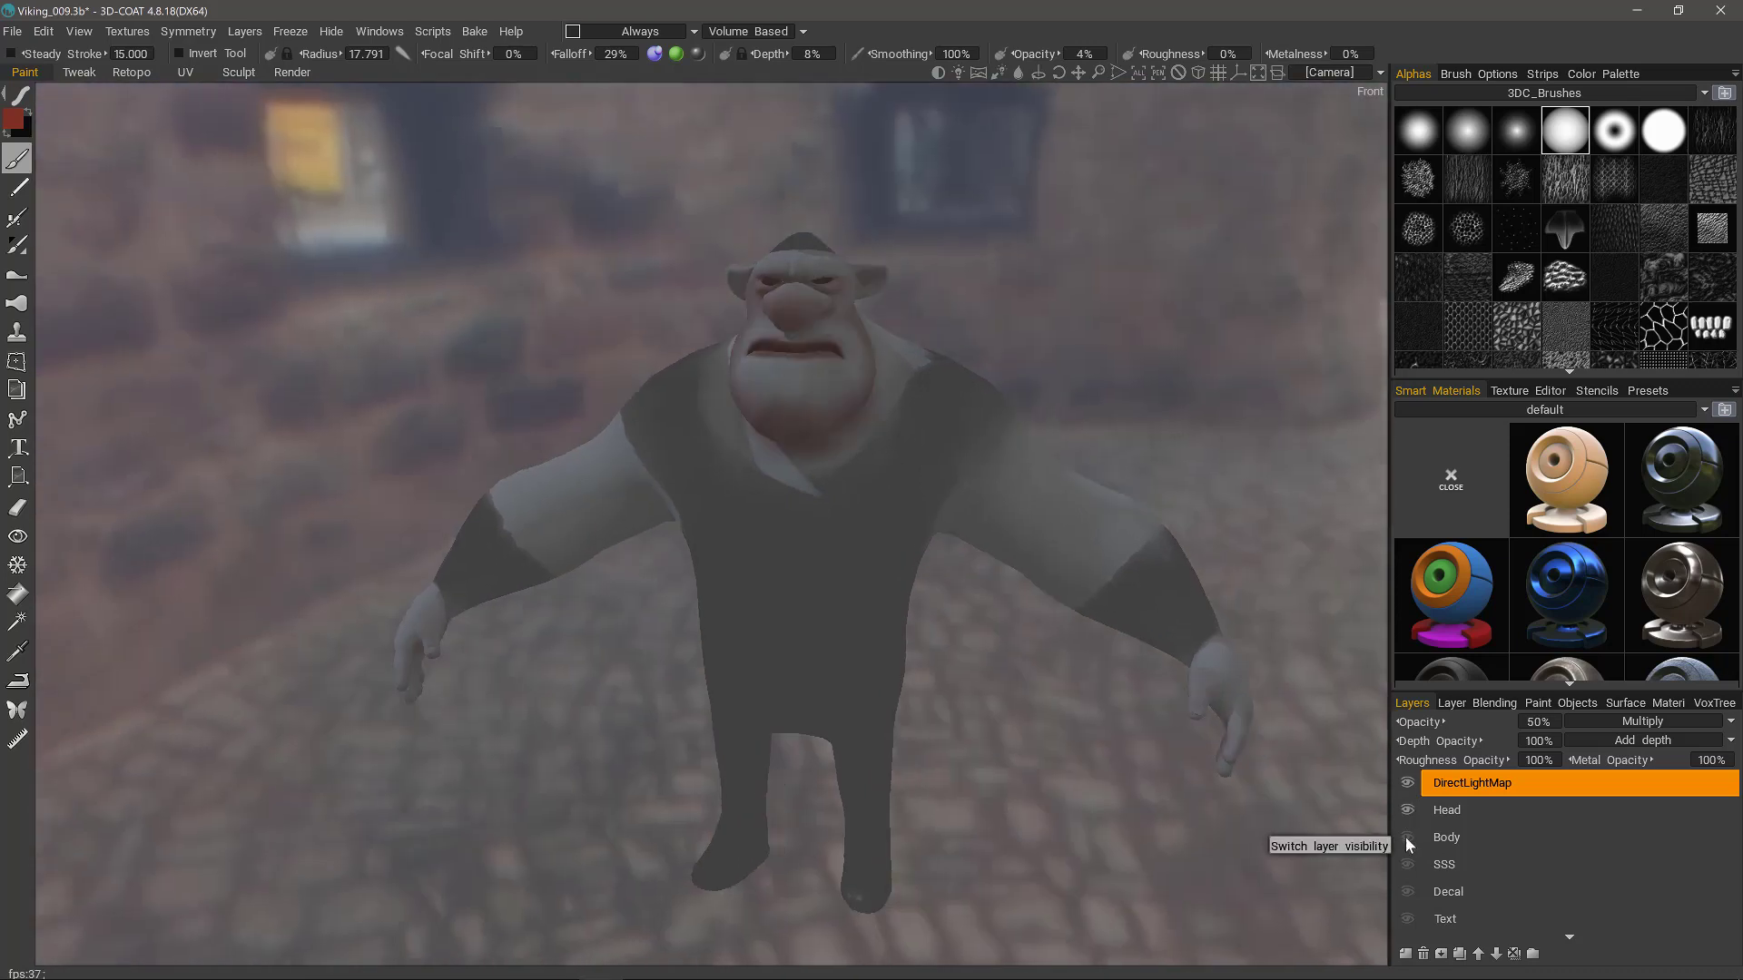
pyautogui.click(1407, 837)
pyautogui.moveTo(1371, 727); pyautogui.dragTo(797, 611)
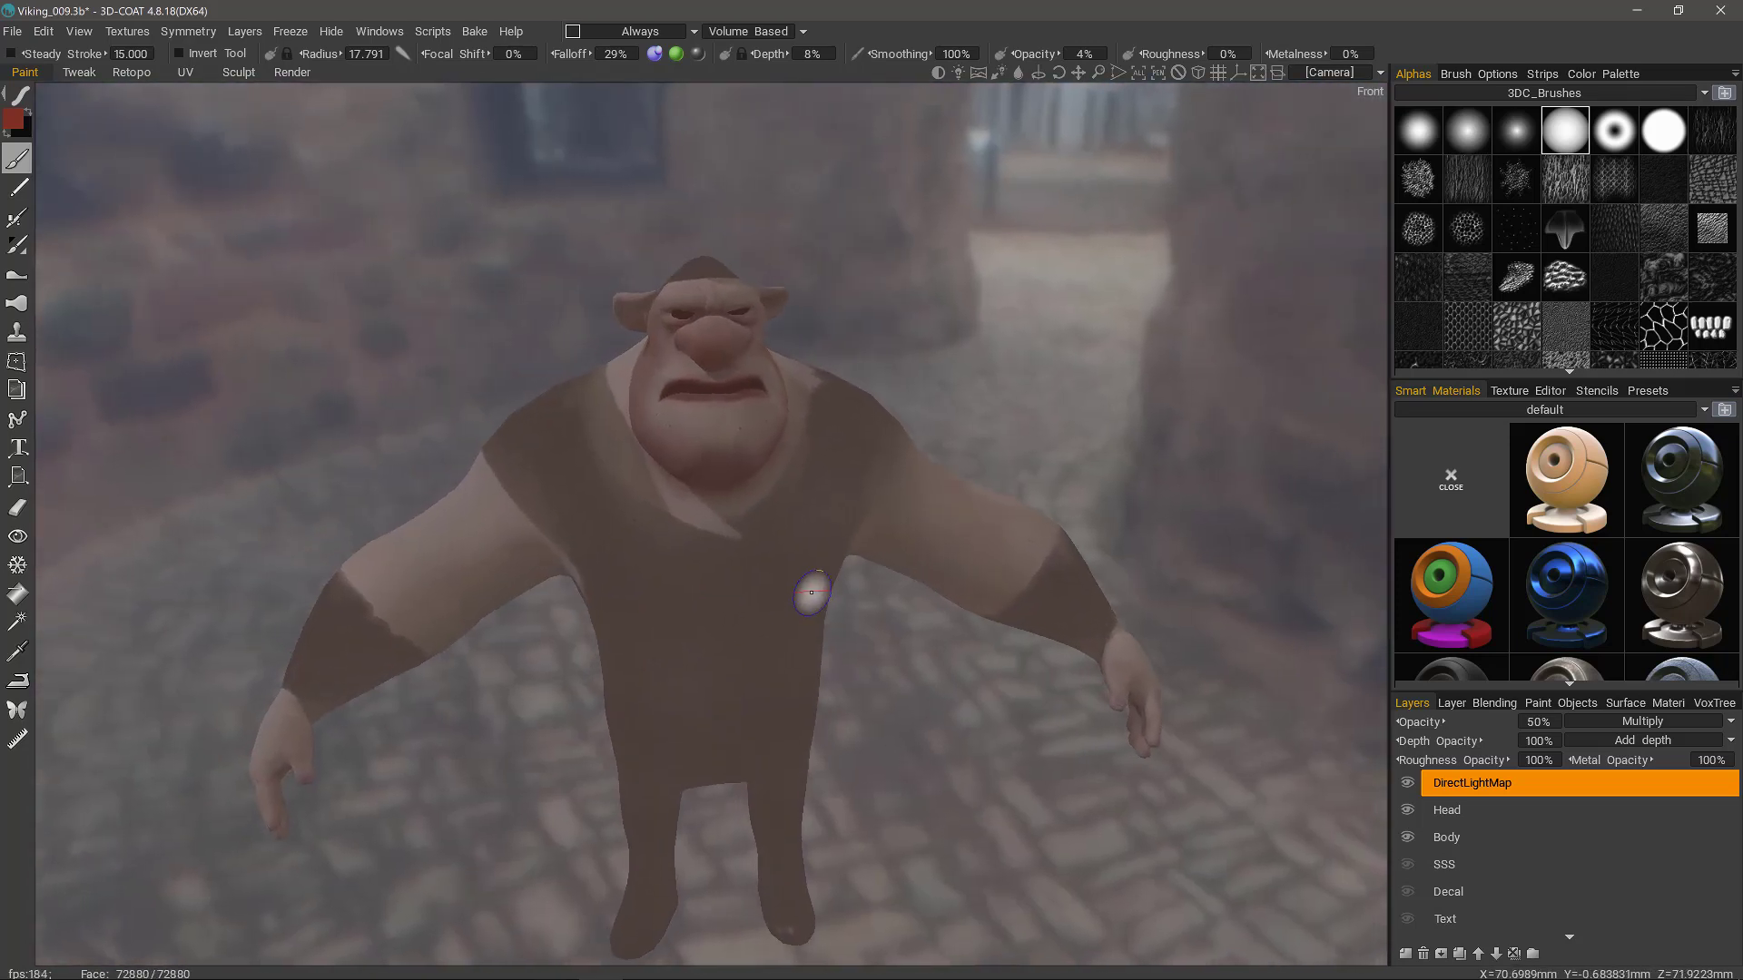
pyautogui.moveTo(1234, 686); pyautogui.dragTo(1289, 717)
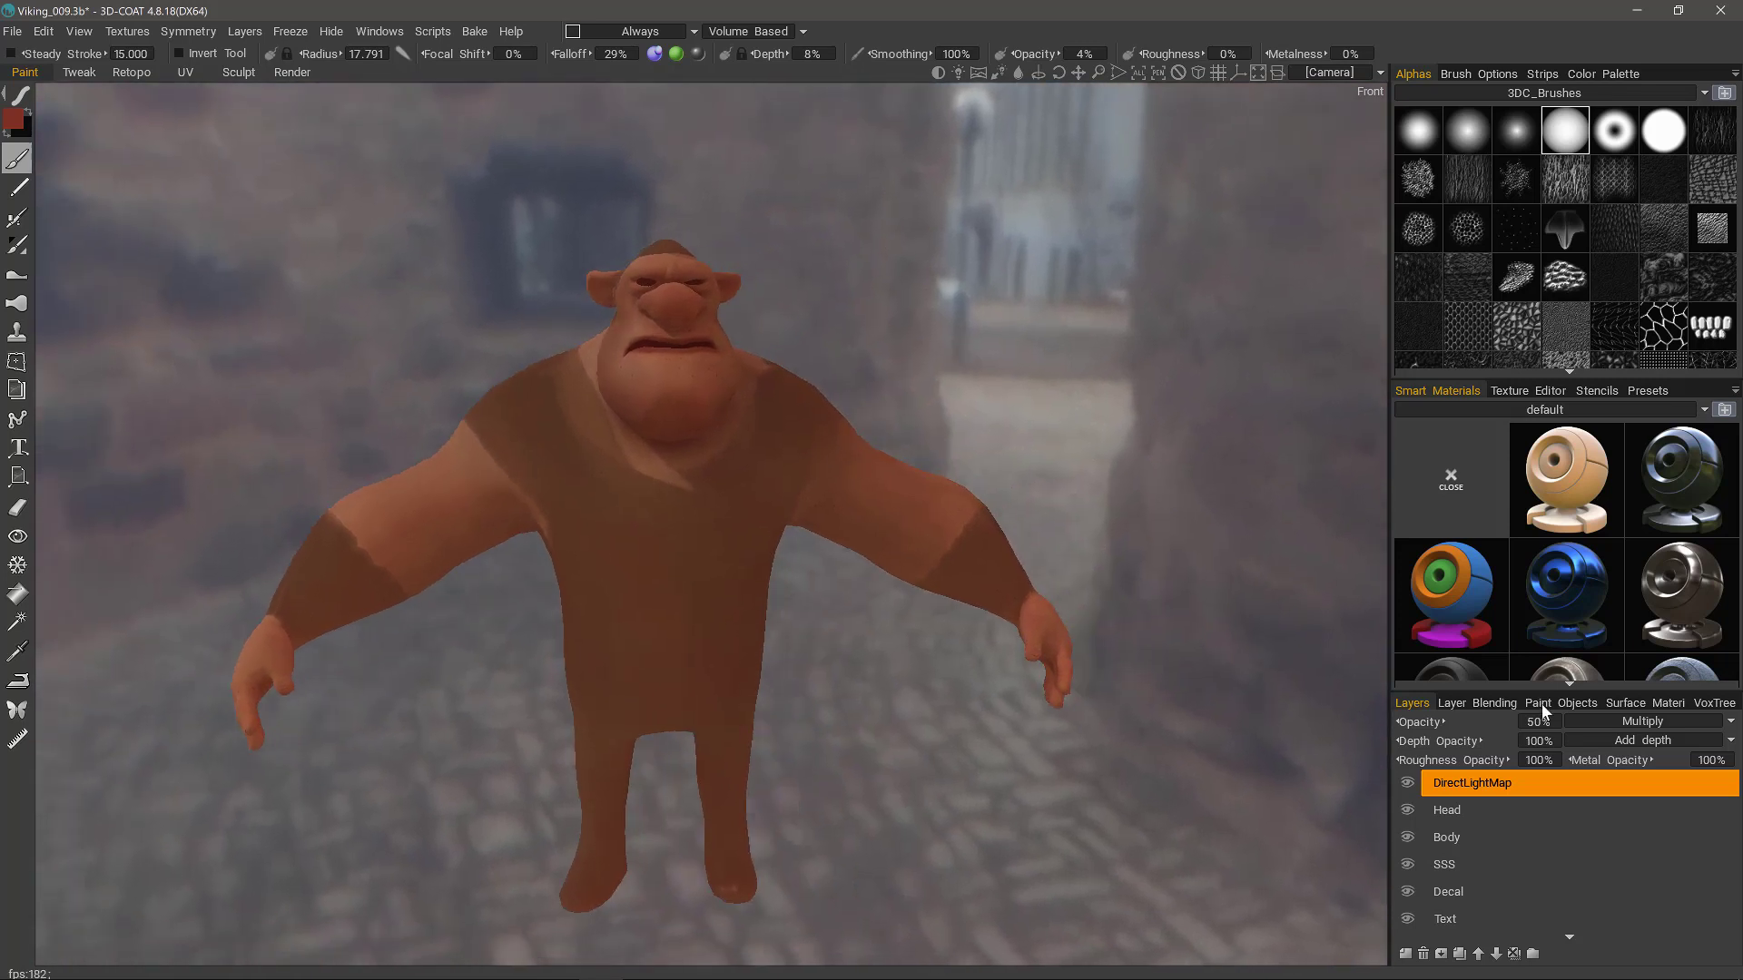
# Show all paint objects, restore normal shading with 5, and return to Layers.
pyautogui.click(1541, 705)
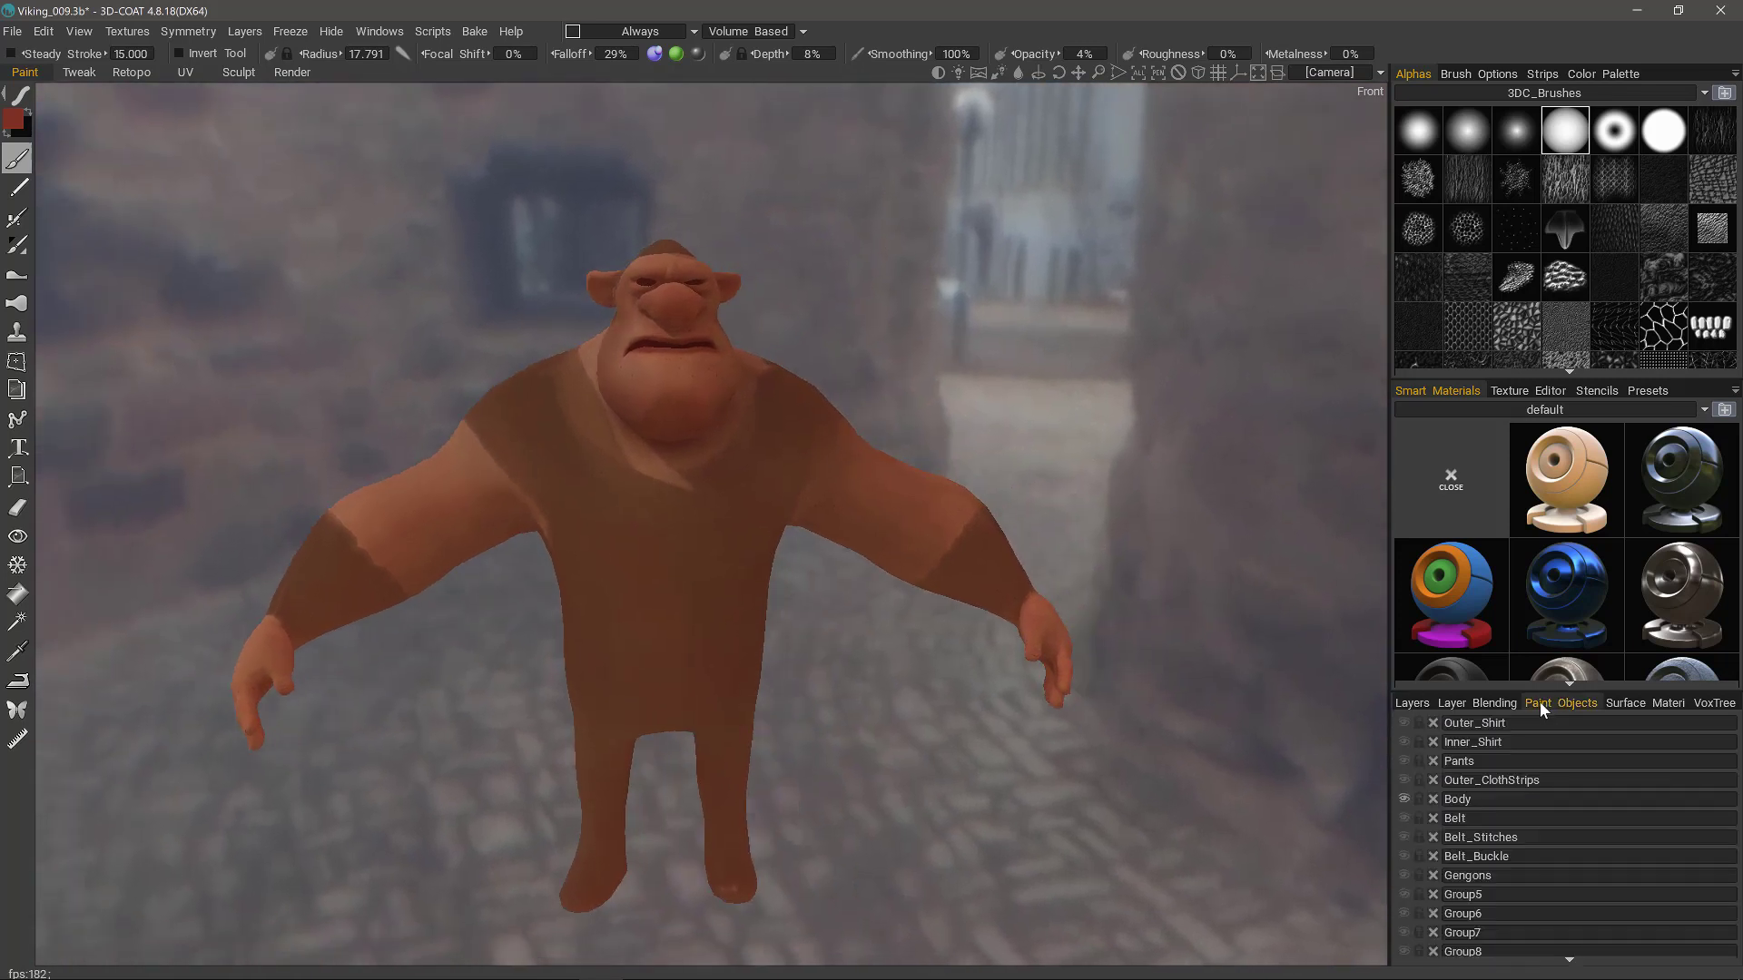
pyautogui.keyDown('alt'); pyautogui.click(1404, 801); pyautogui.keyUp('alt')
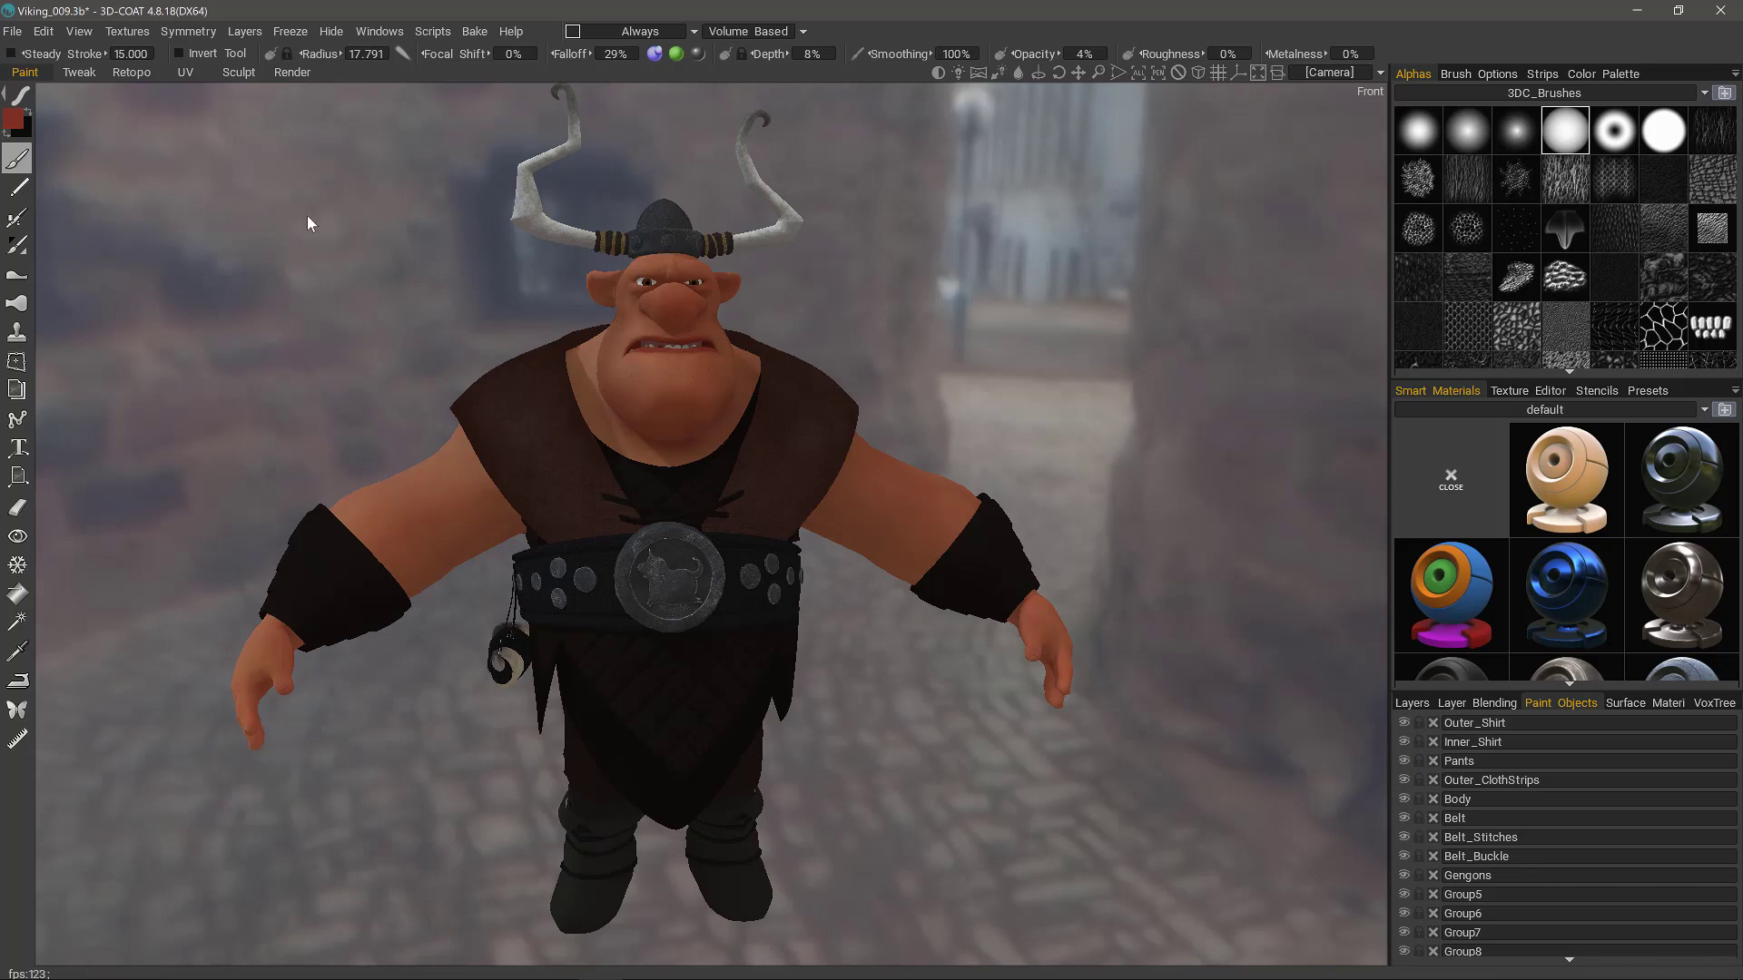
pyautogui.press('5')
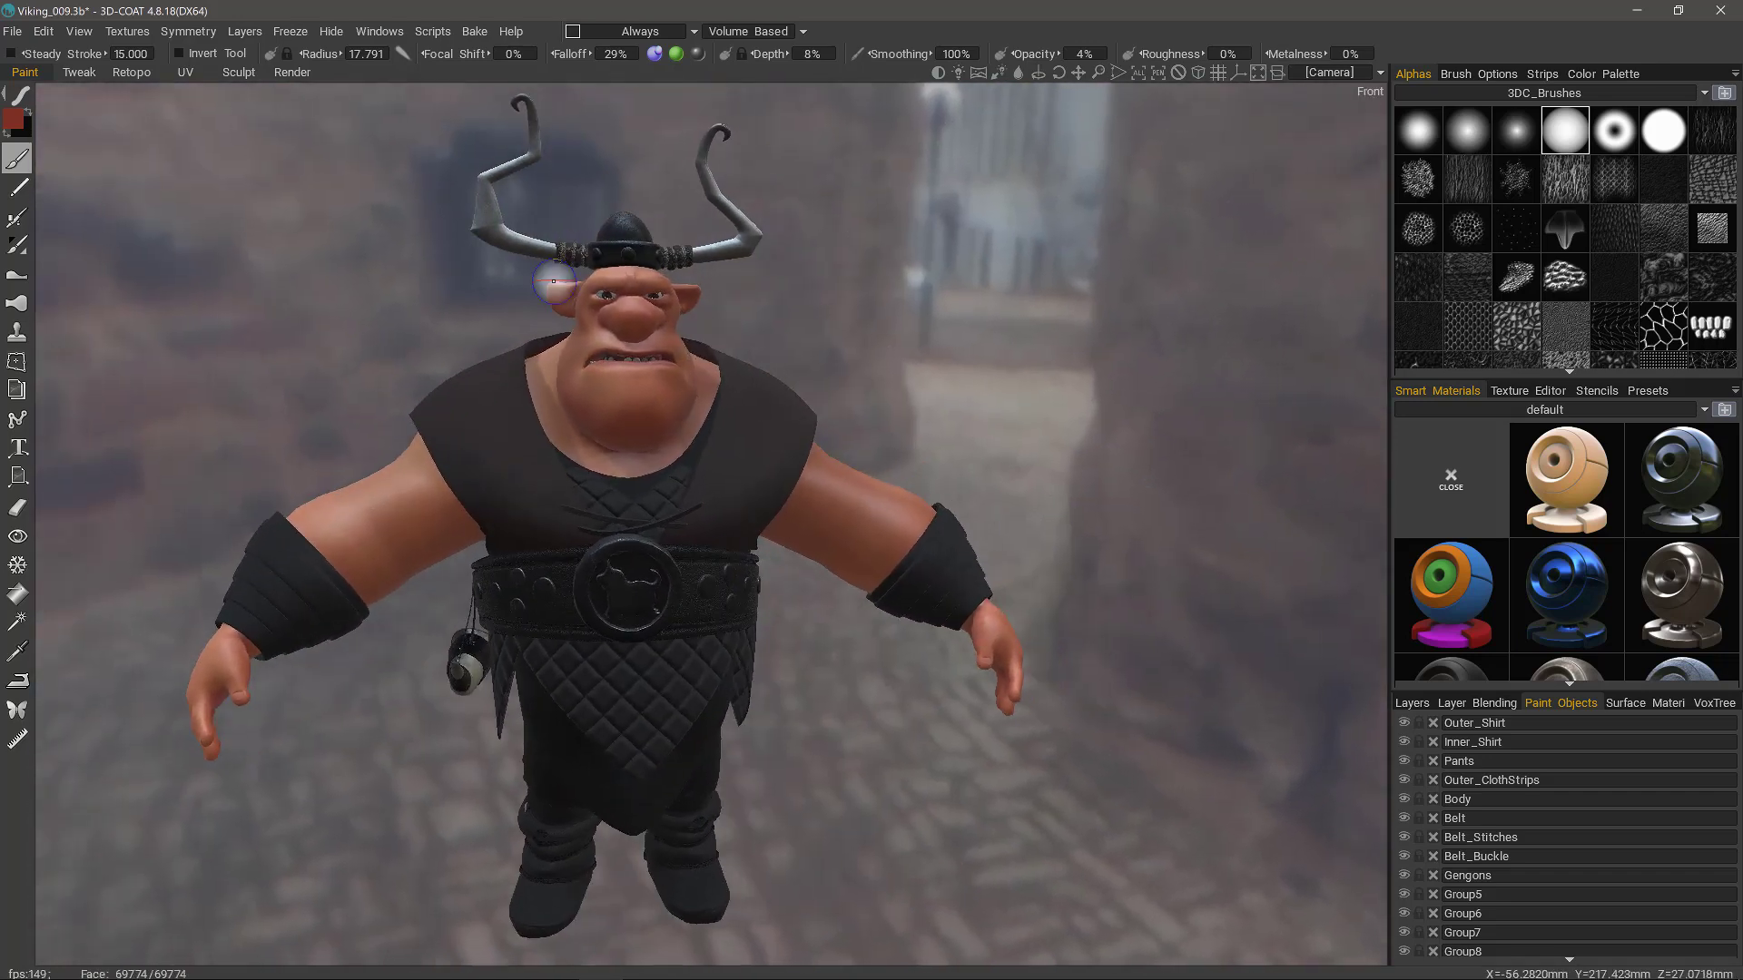
pyautogui.click(1412, 704)
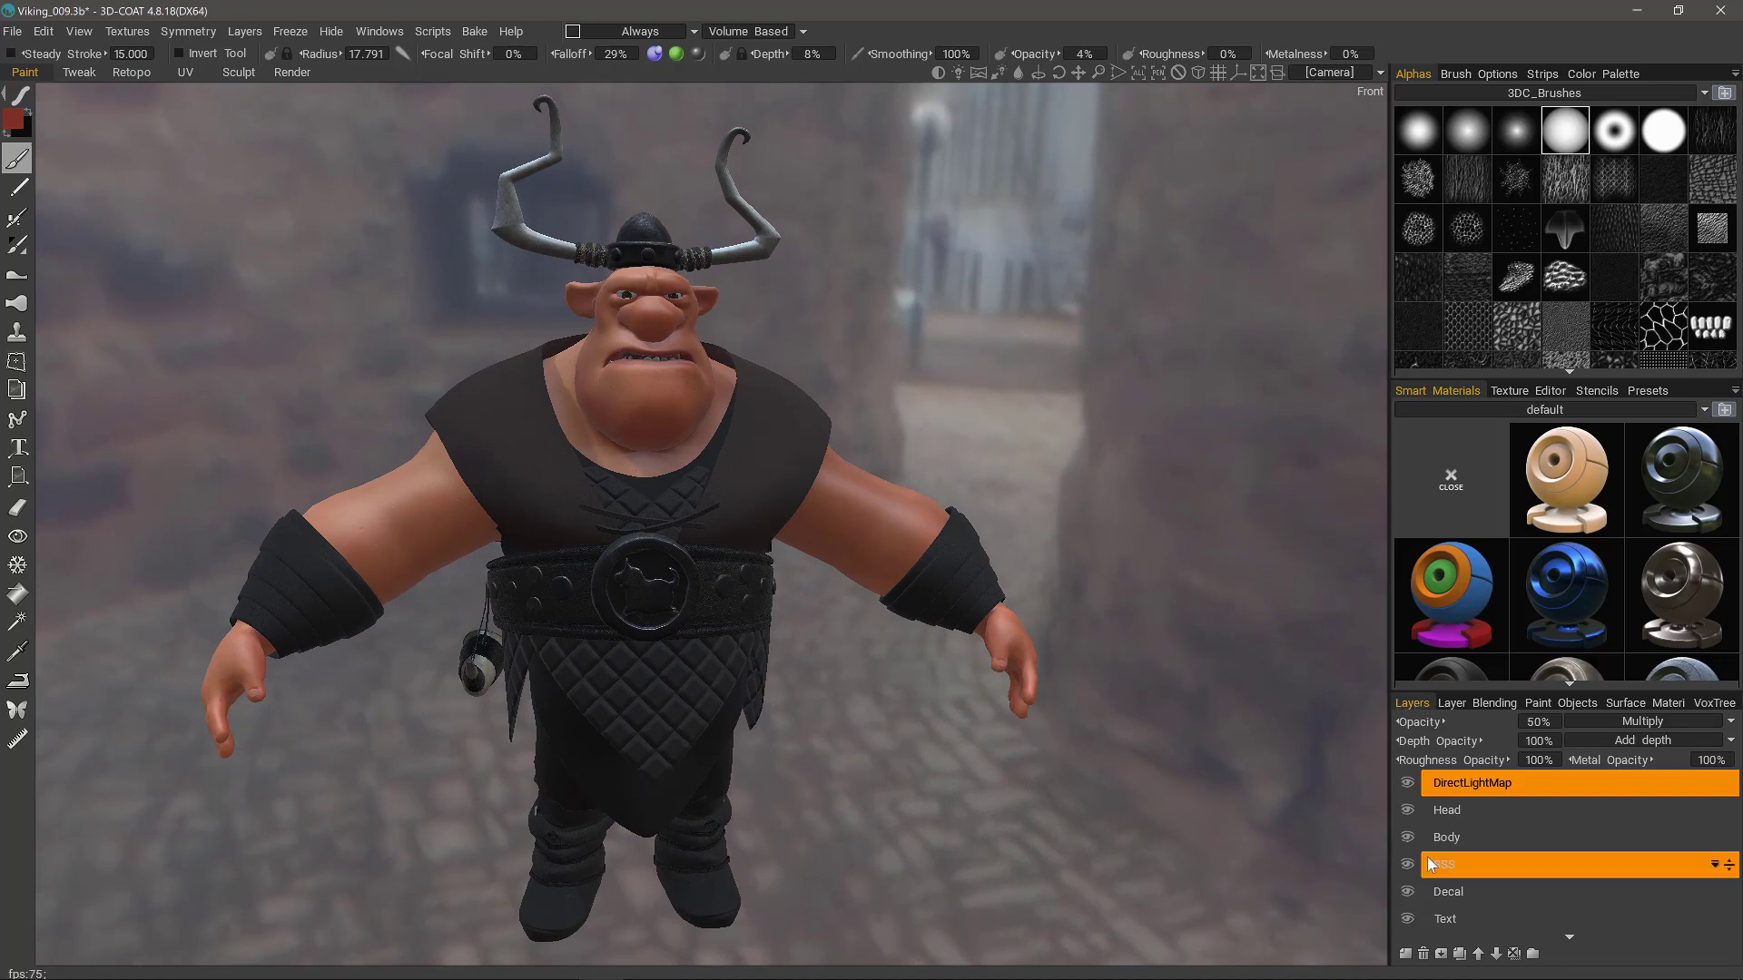
pyautogui.click(1523, 866)
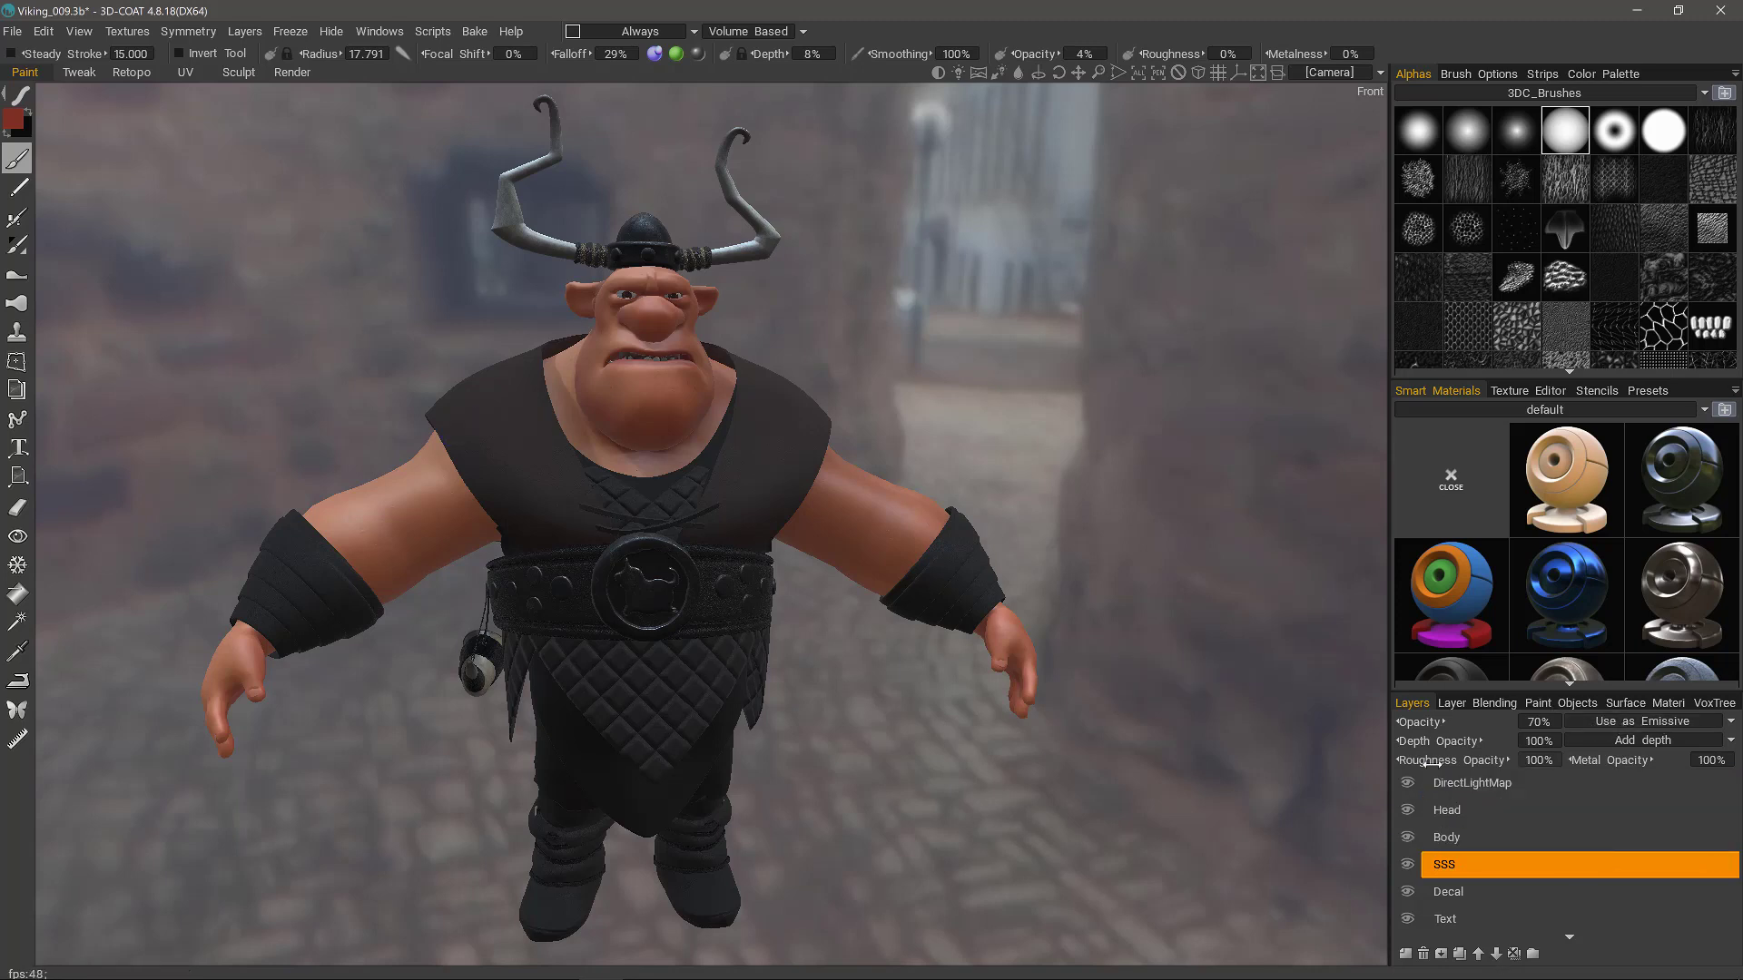
pyautogui.click(1493, 786)
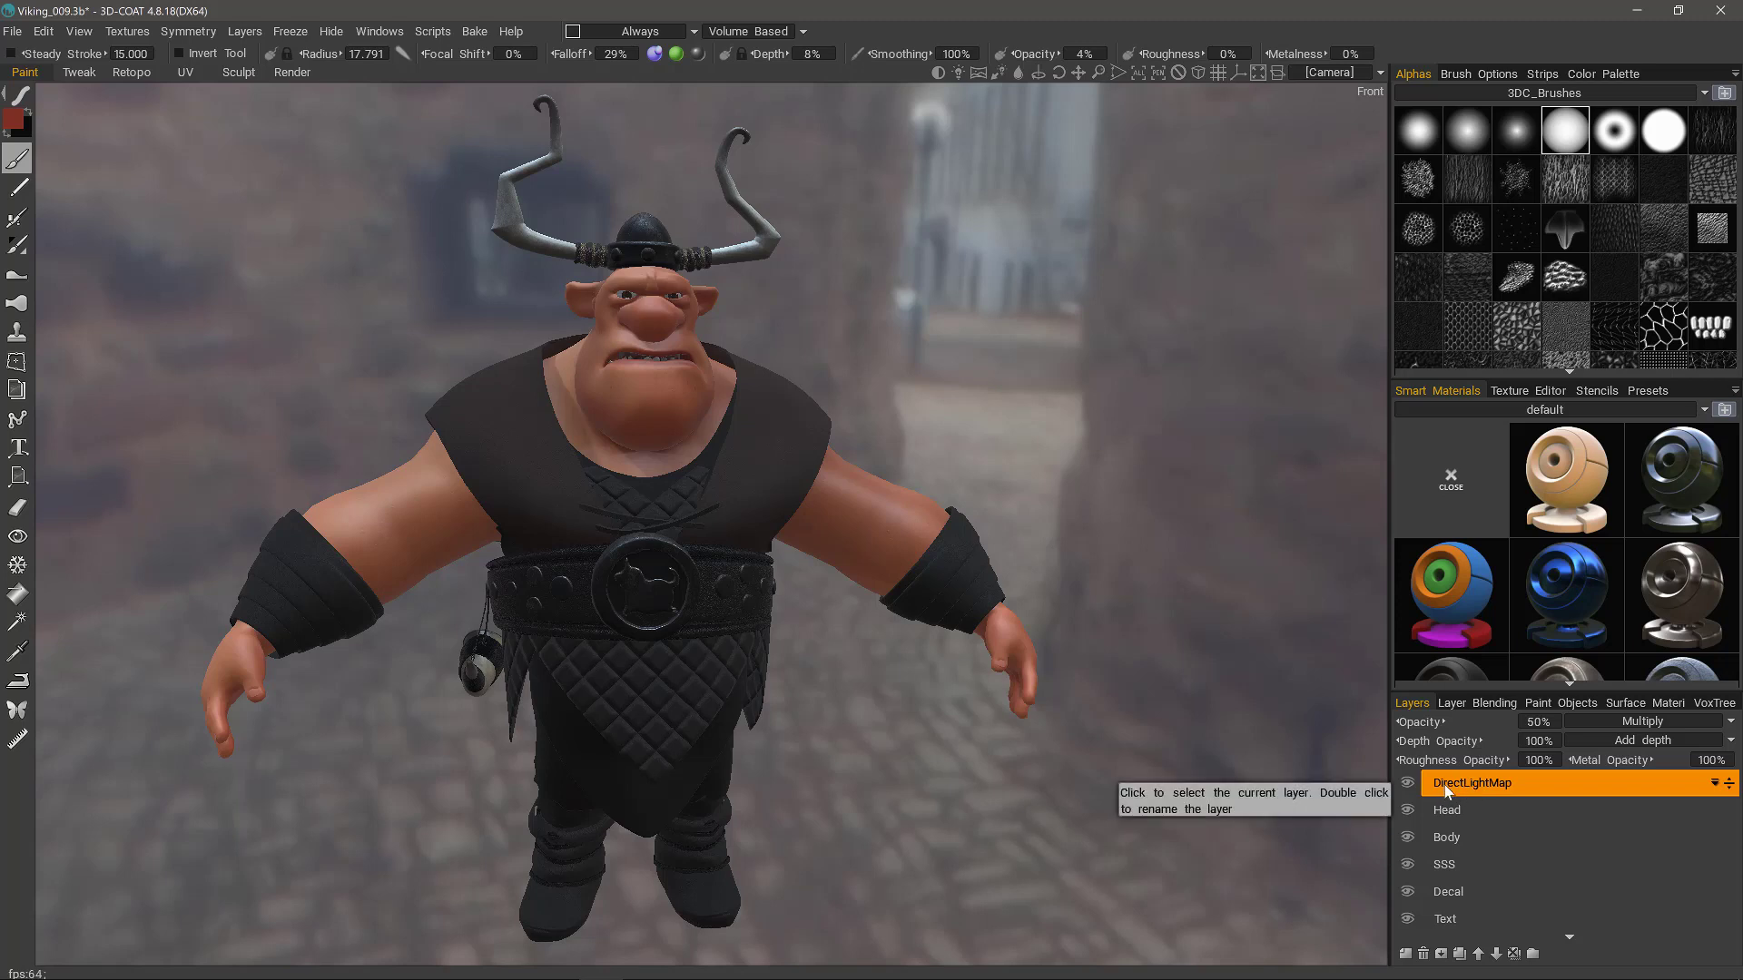
# Look through the Textures > Export submenu, then dismiss it without choosing anything.
pyautogui.click(127, 31)
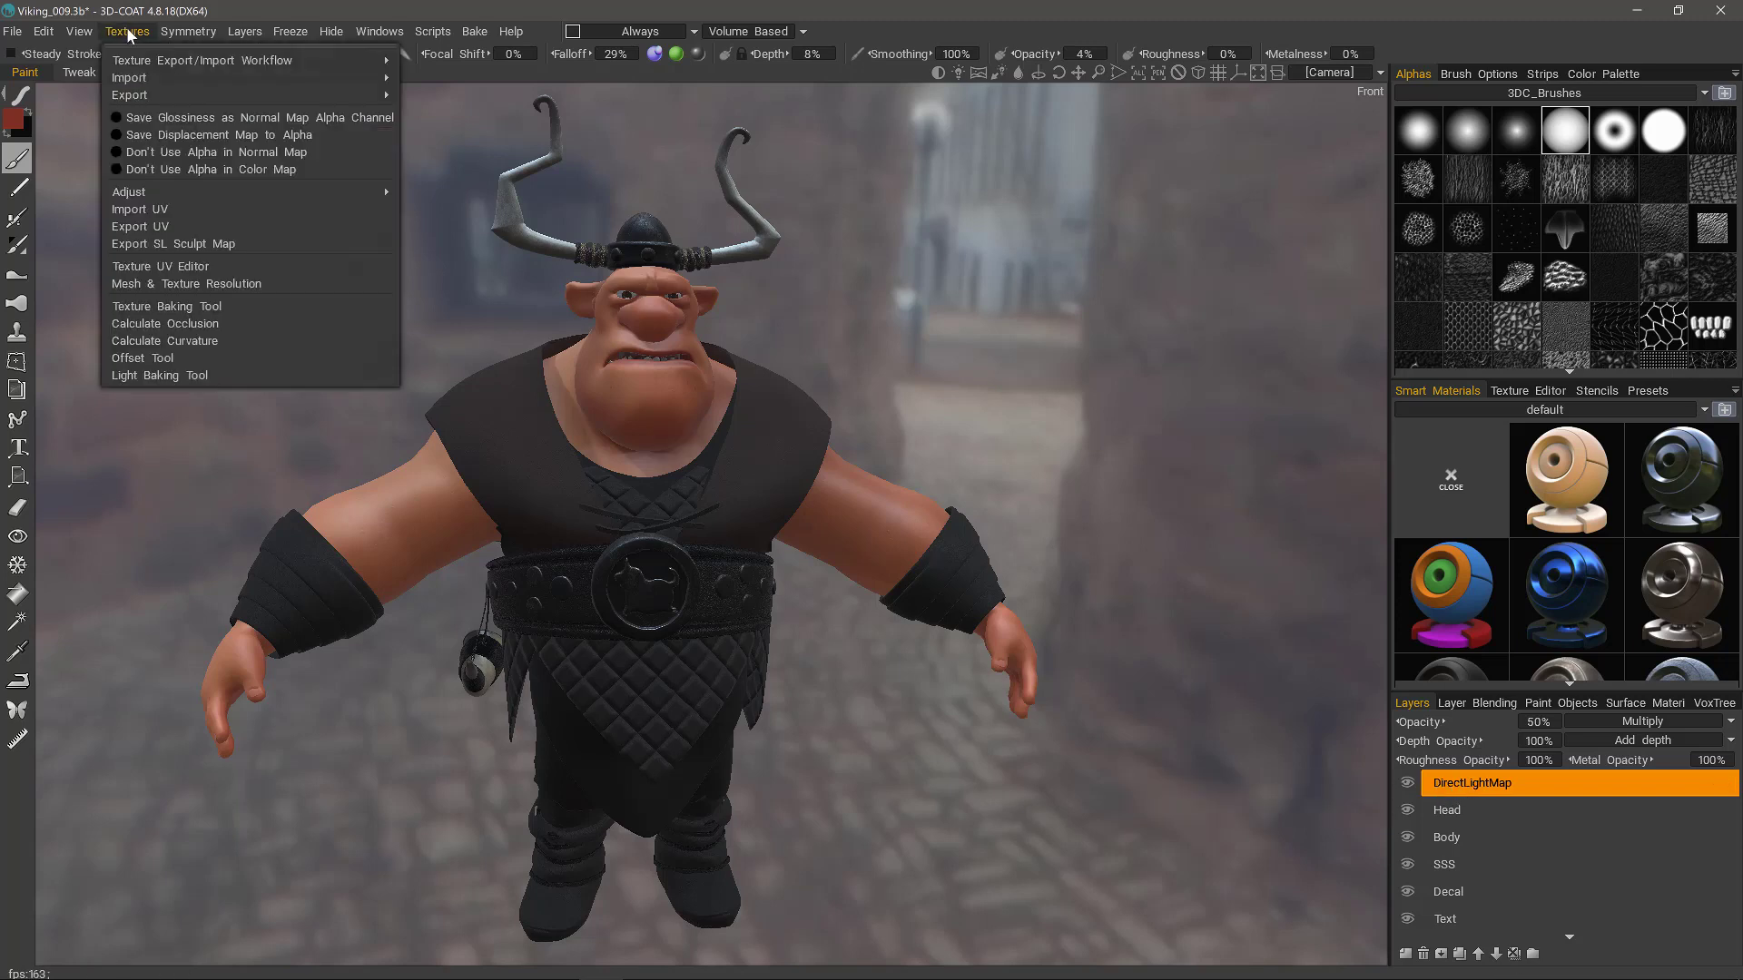
pyautogui.moveTo(136, 91)
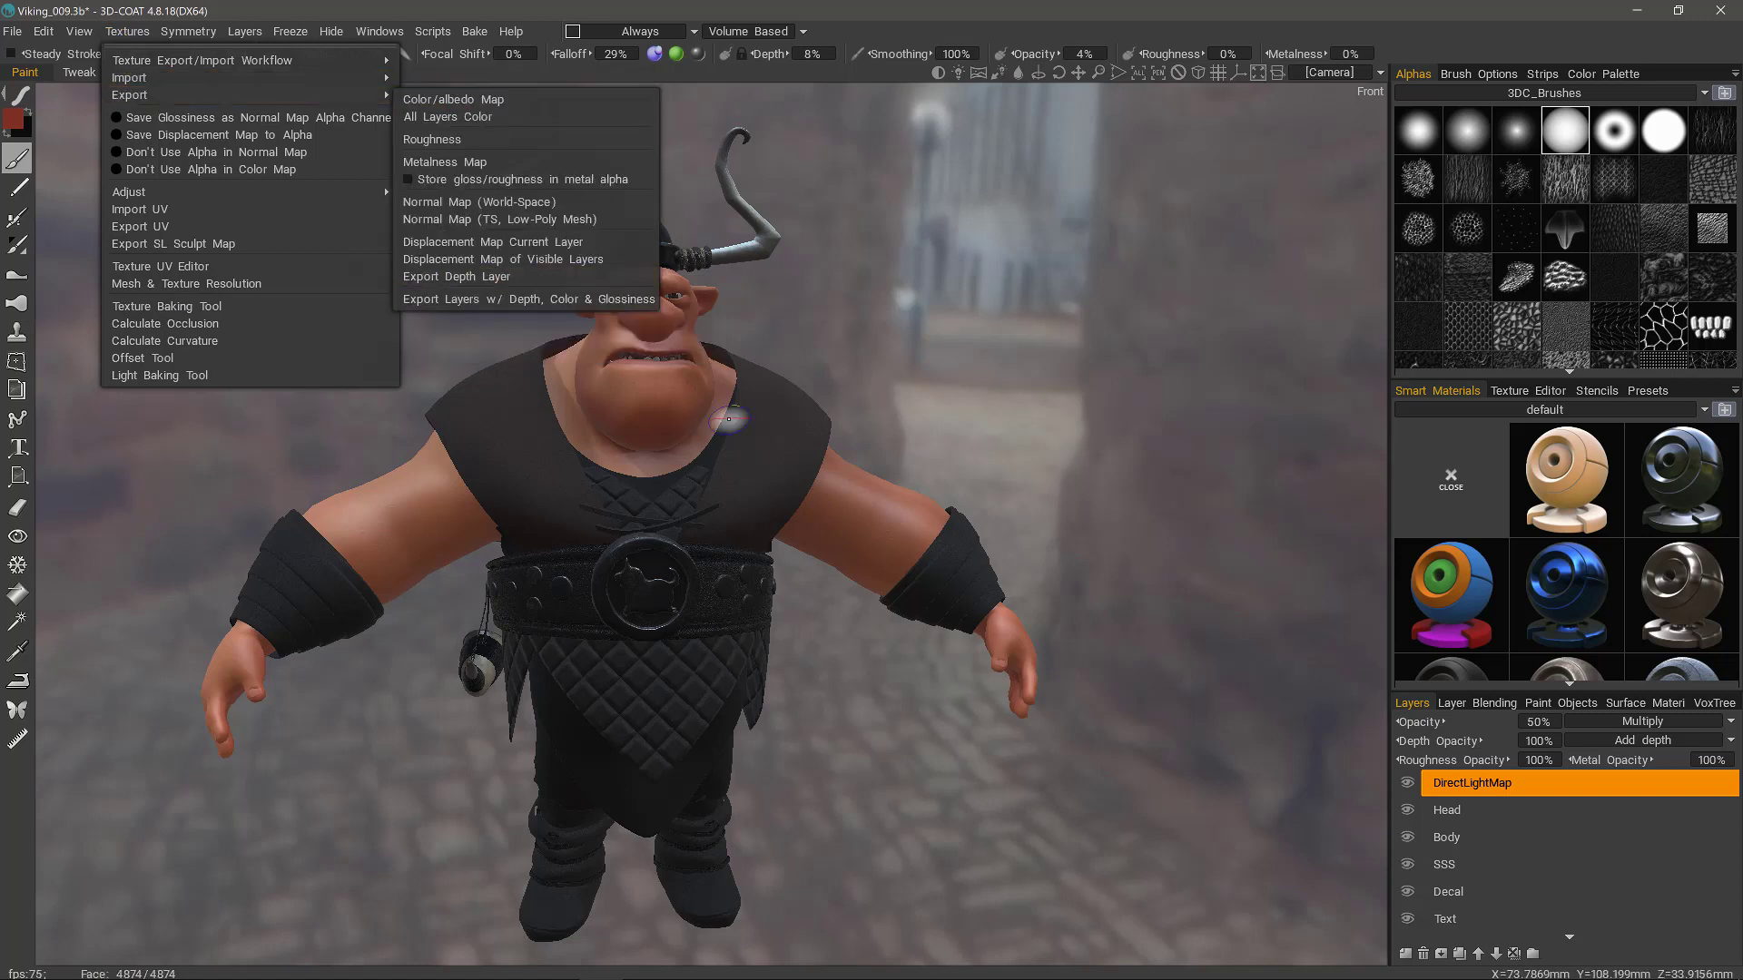
pyautogui.click(728, 418)
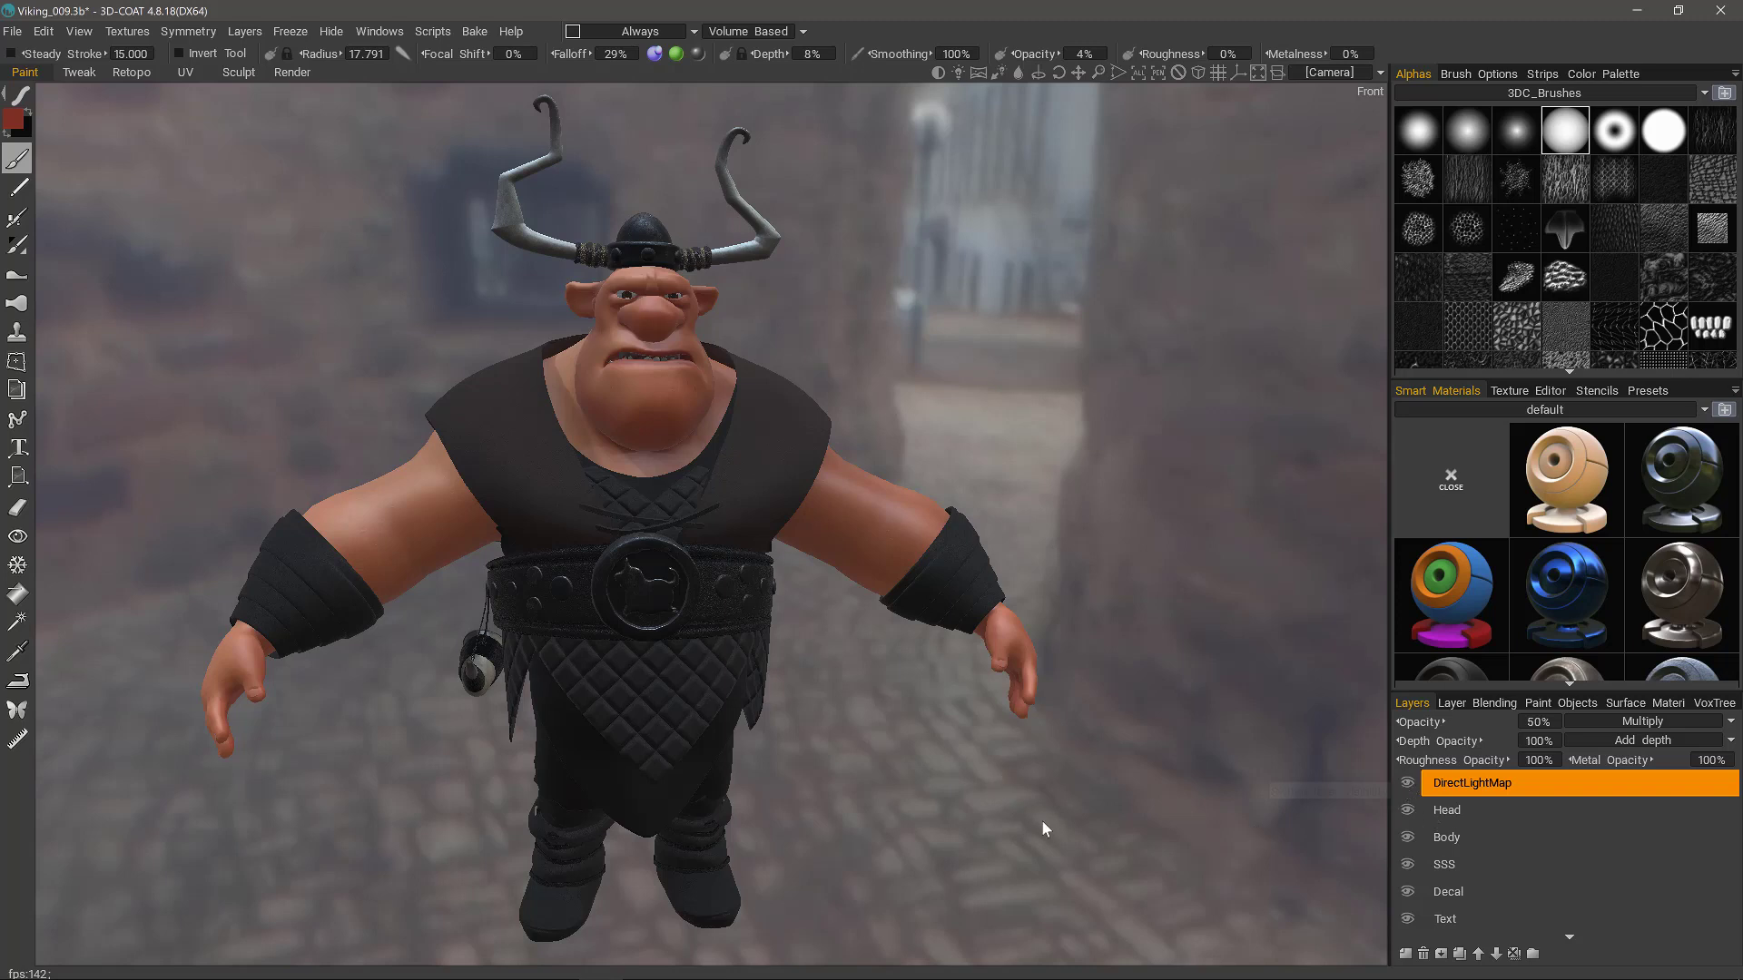
# Orbit to a higher view and reopen the Light Baking Parameters dialog from Textures > Light Baking Tool.
pyautogui.moveTo(1058, 809); pyautogui.dragTo(765, 797)
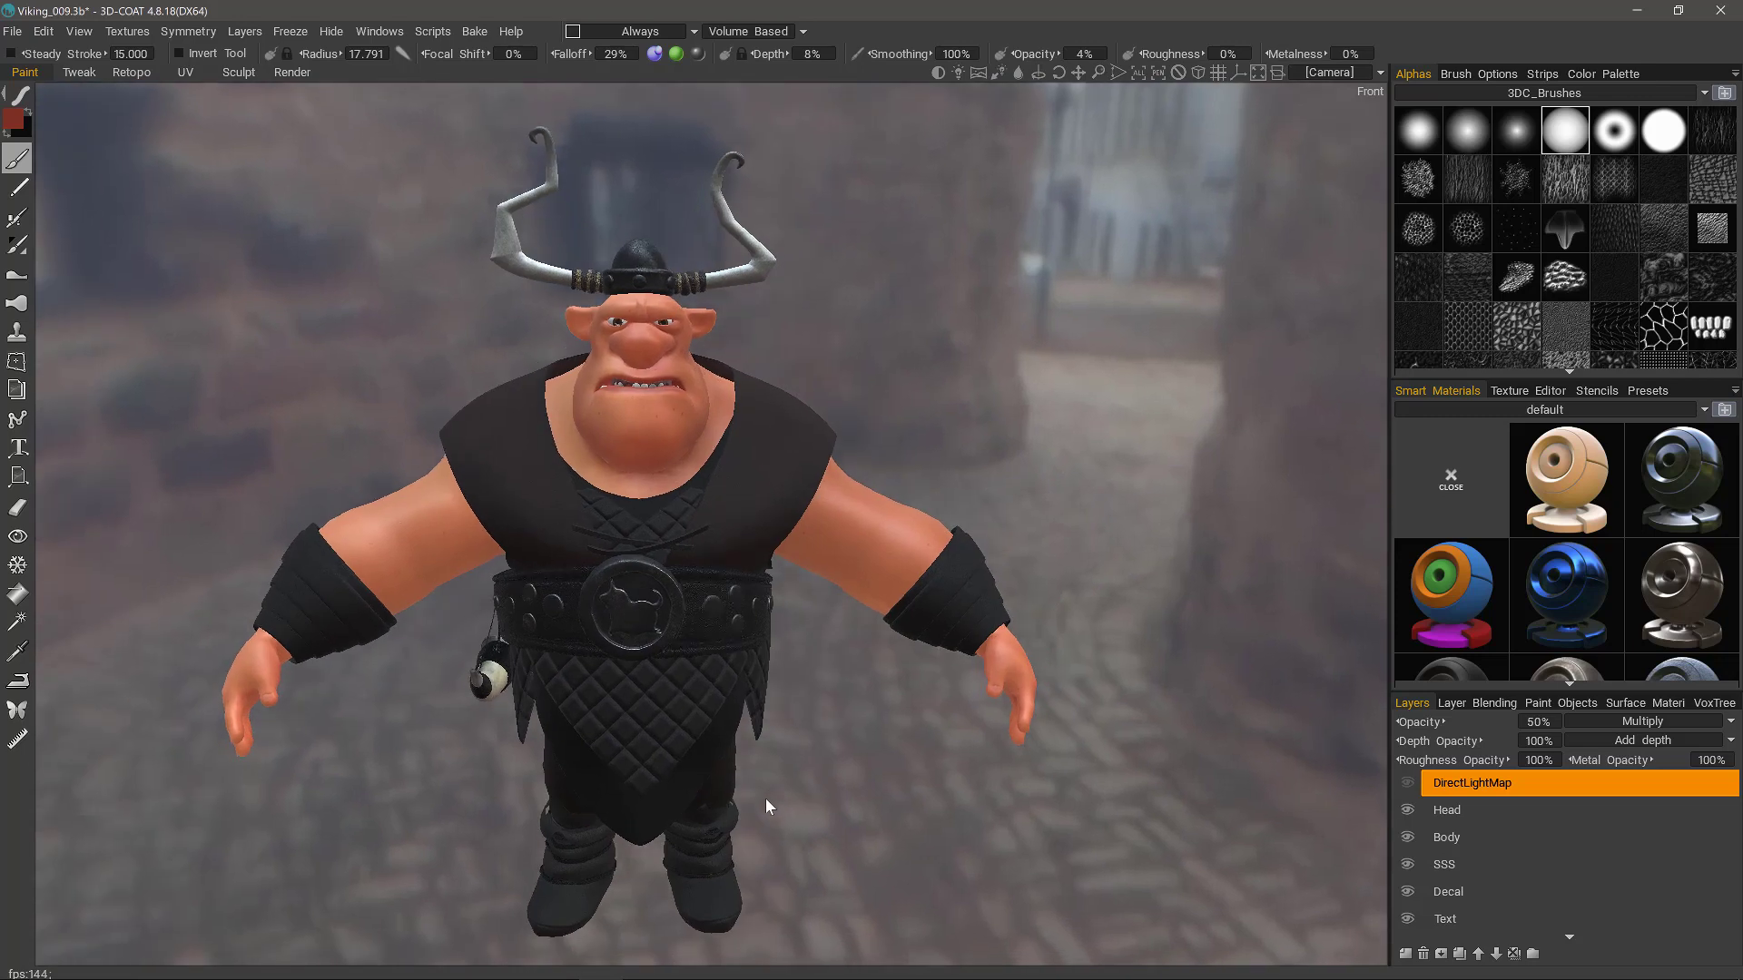
pyautogui.click(123, 30)
pyautogui.click(181, 374)
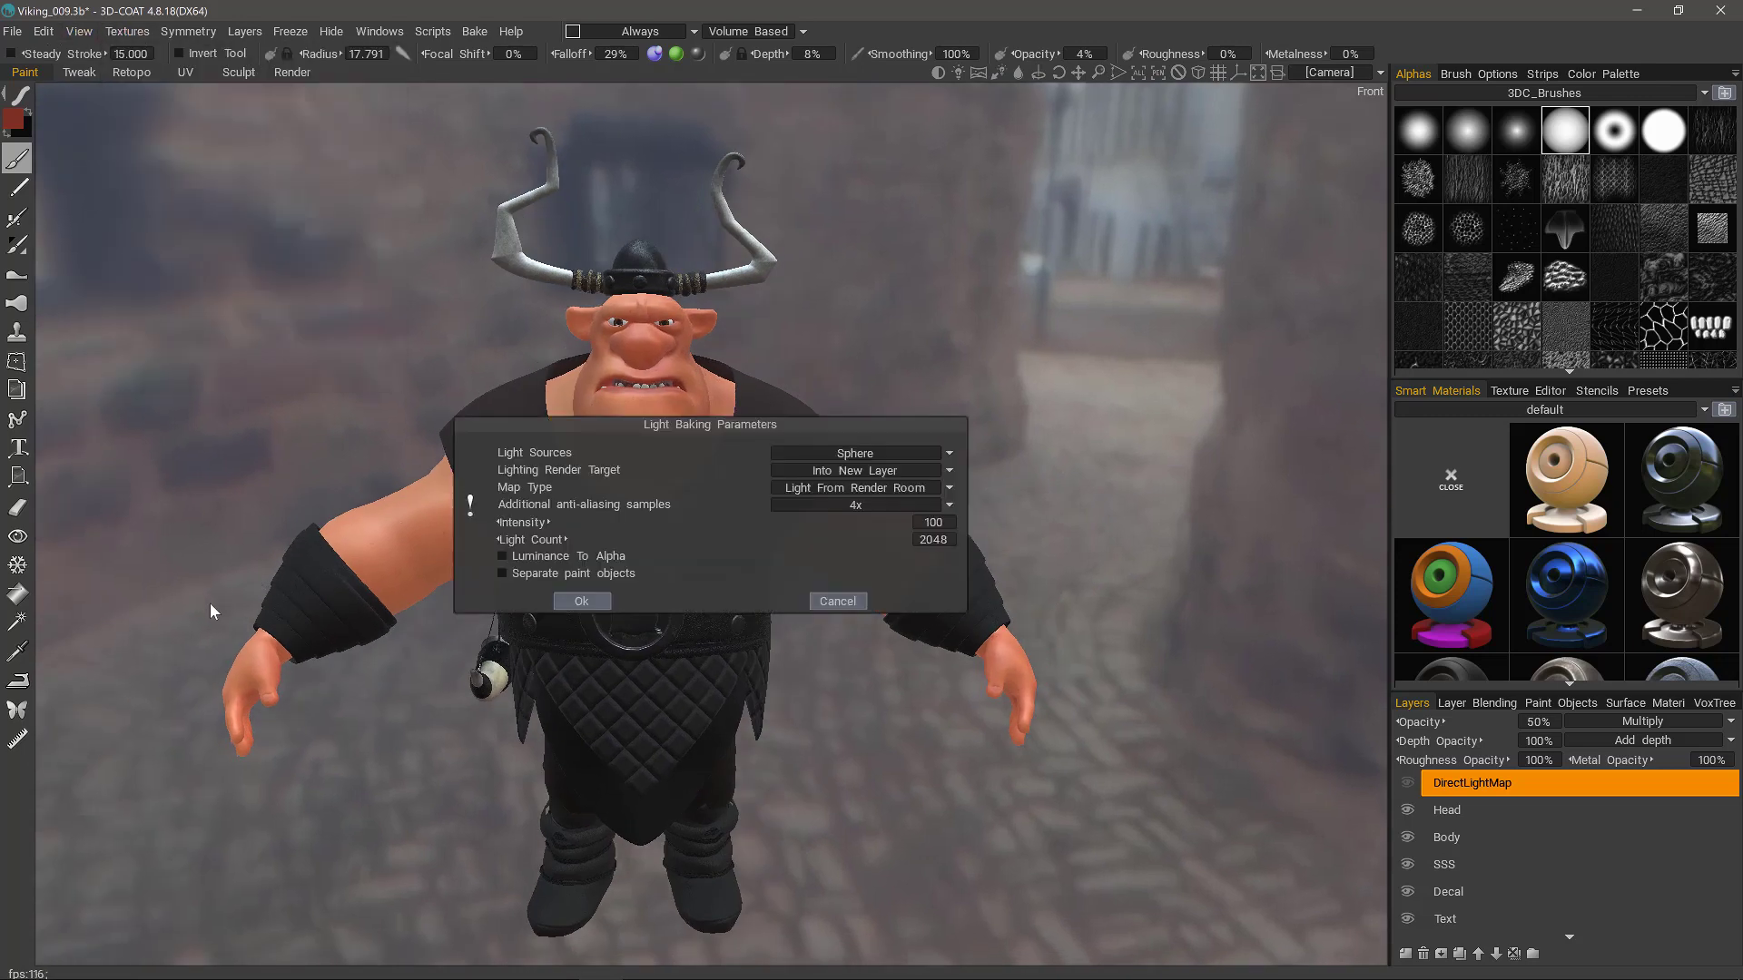